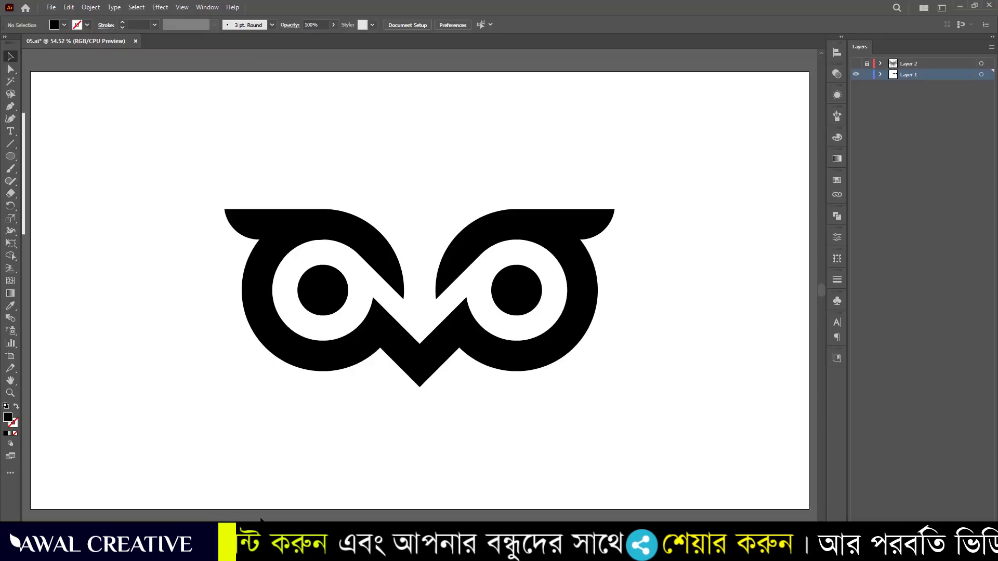
Inspect the finished owl logo and show, then hide, the construction lines on Layer 2.
drag(138, 149, 659, 430)
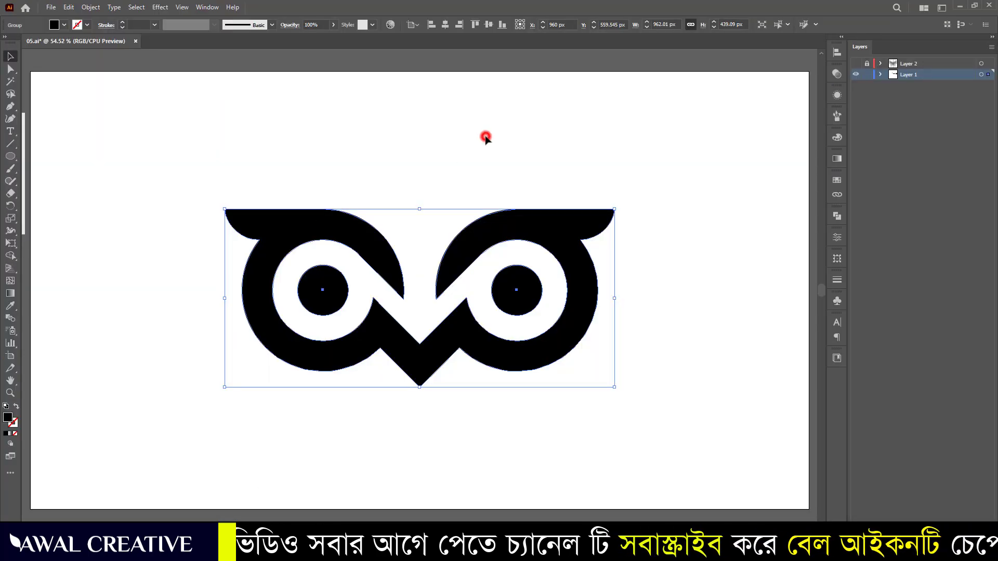
click(486, 138)
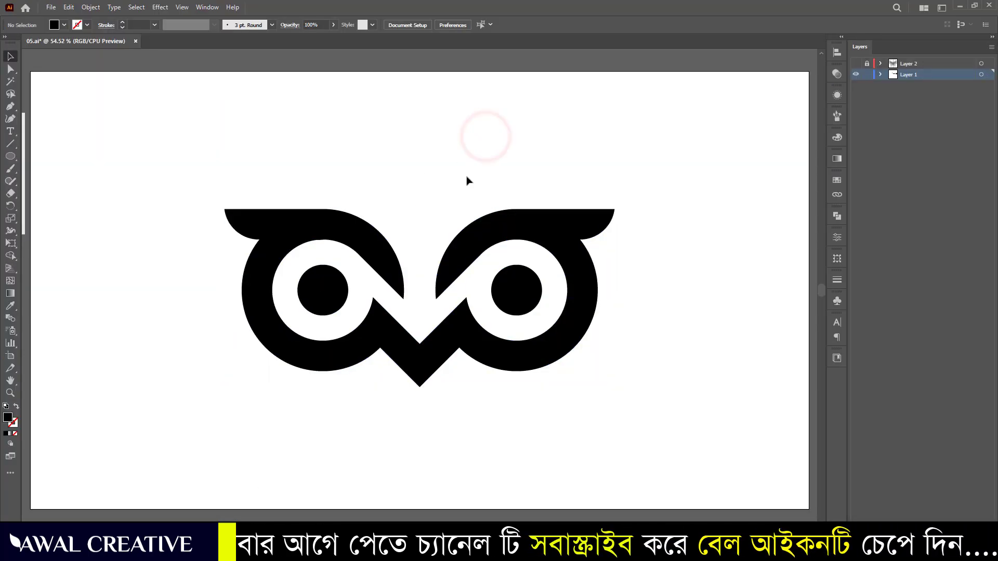
click(856, 64)
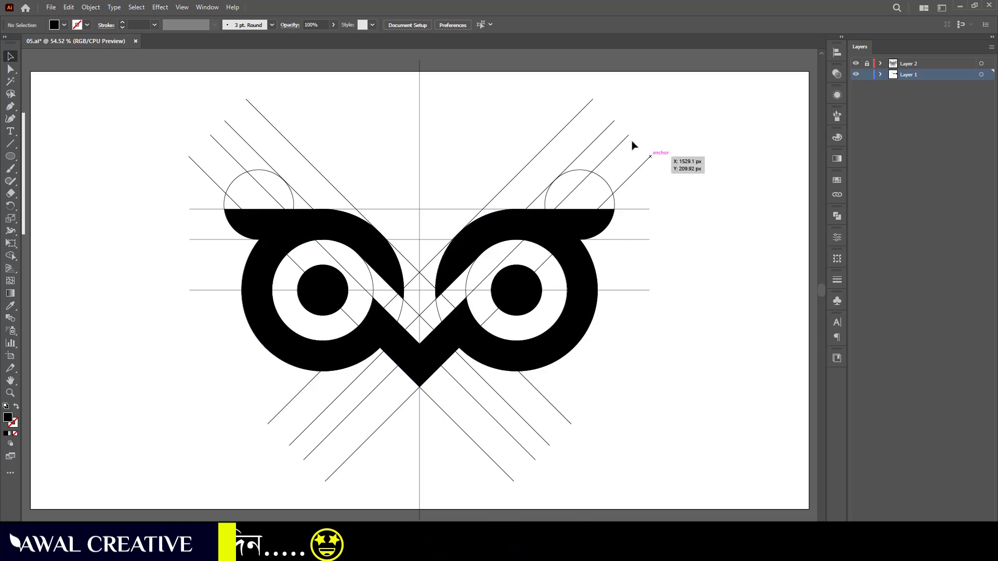
click(856, 64)
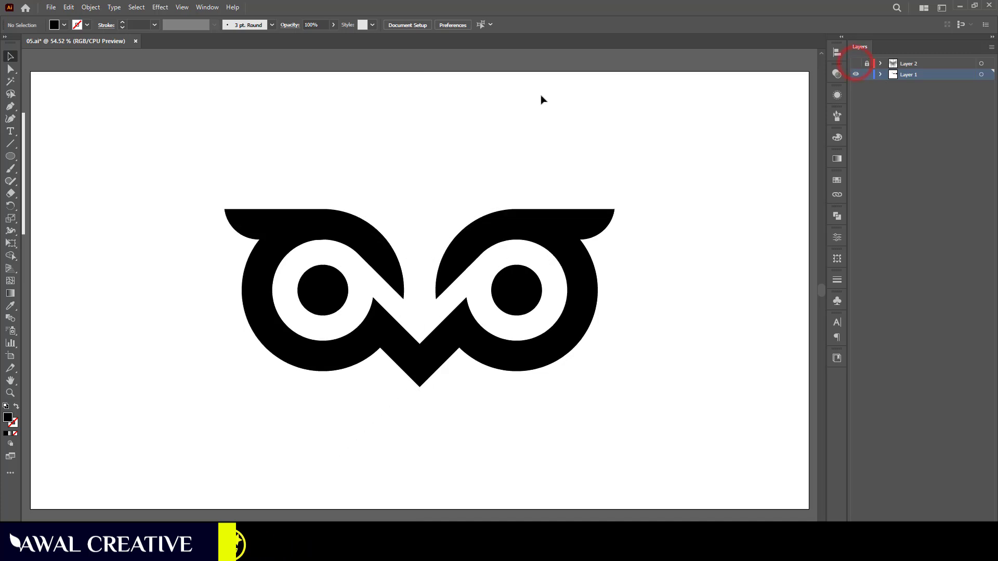
drag(118, 161, 654, 431)
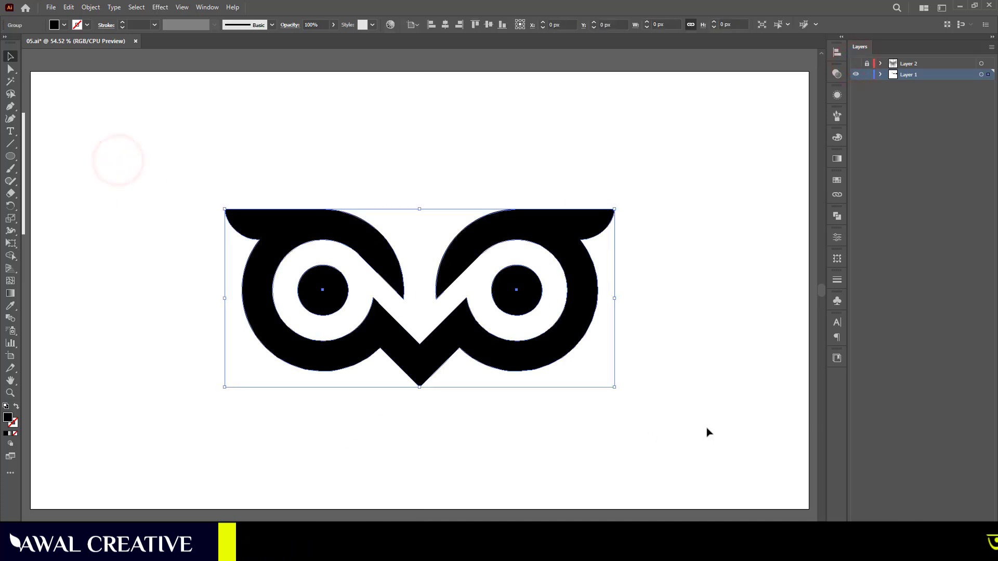
click(701, 363)
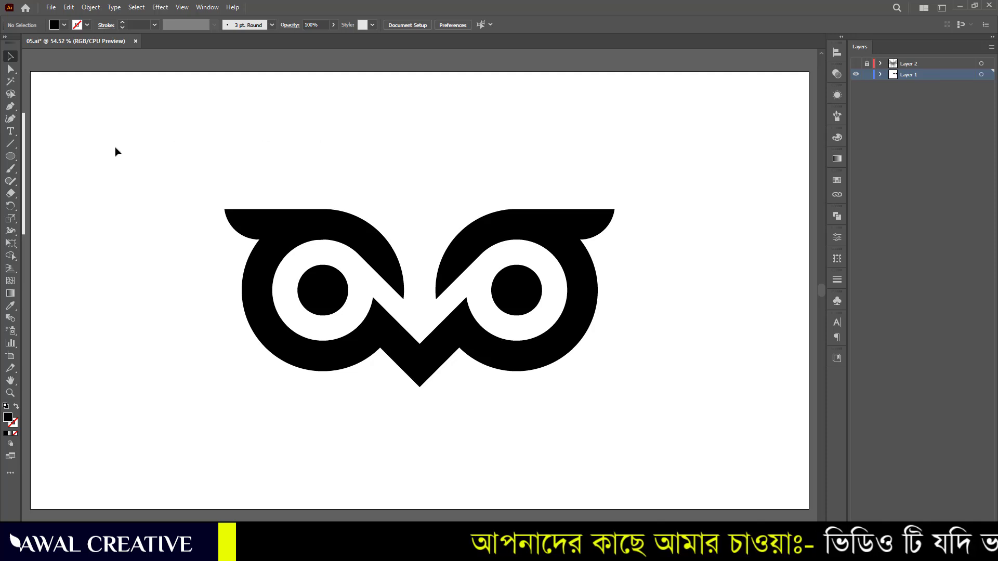
Create a new 1920 x 1080 px document in CMYK Color mode and fit its artboard to the window.
click(51, 7)
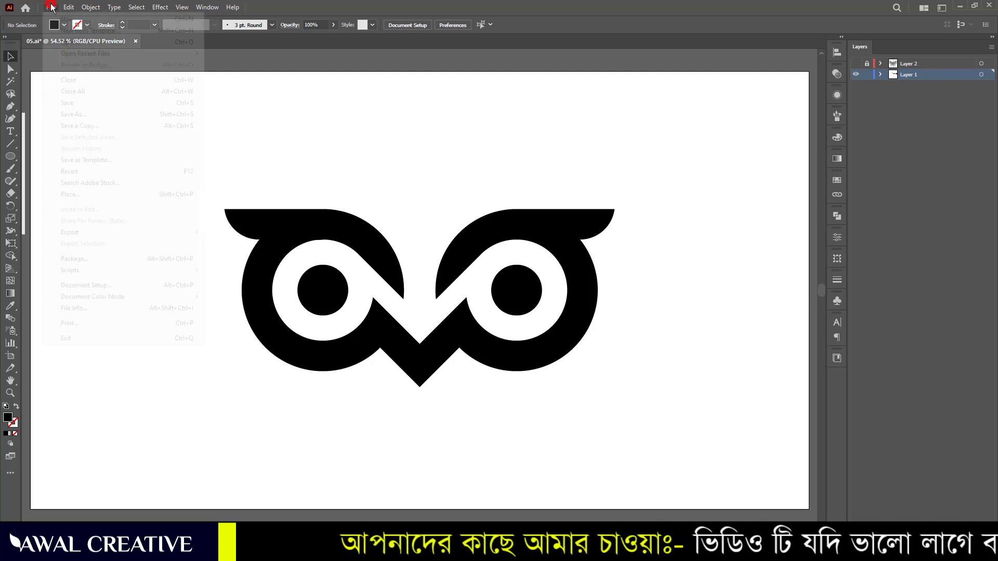
click(57, 19)
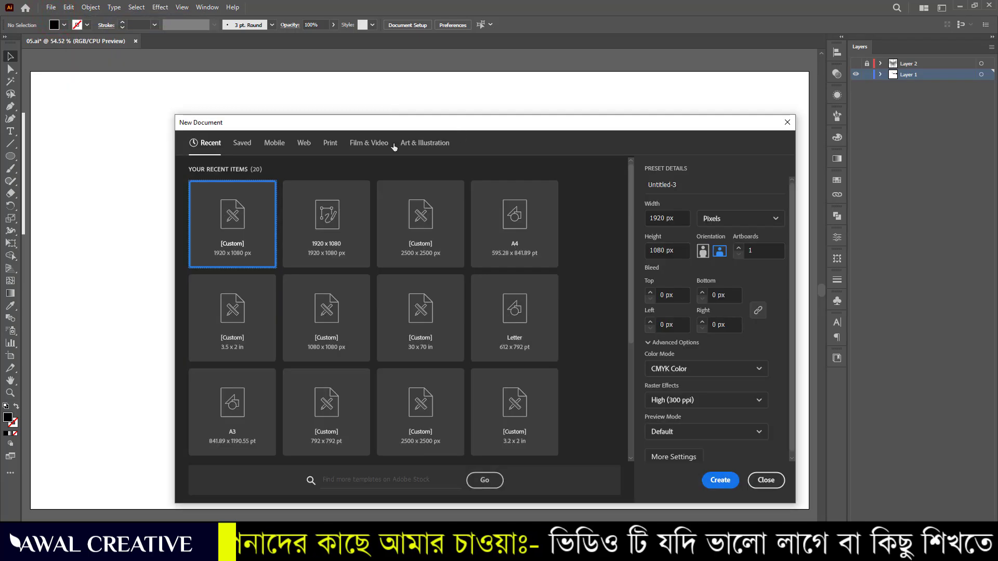
click(245, 210)
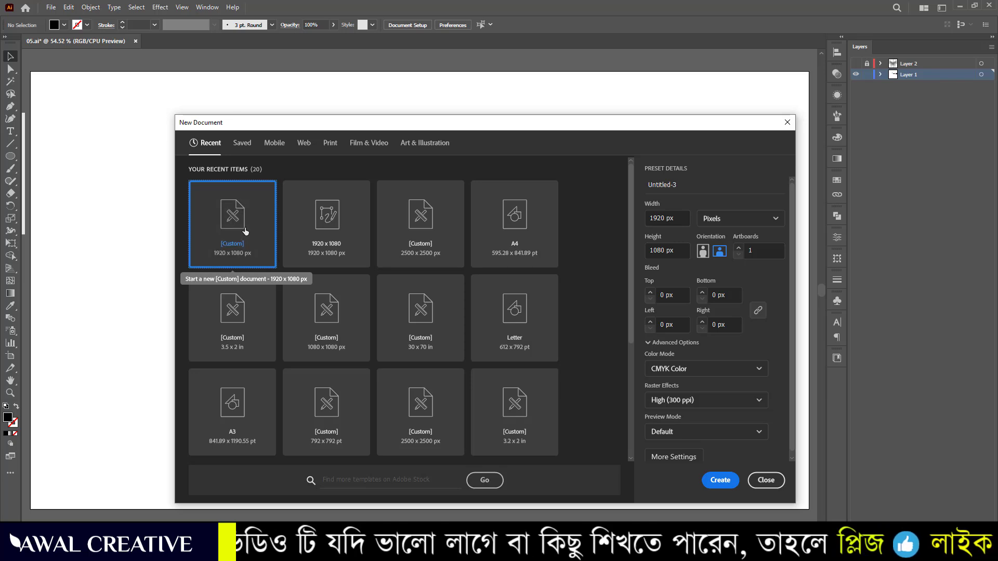
click(695, 369)
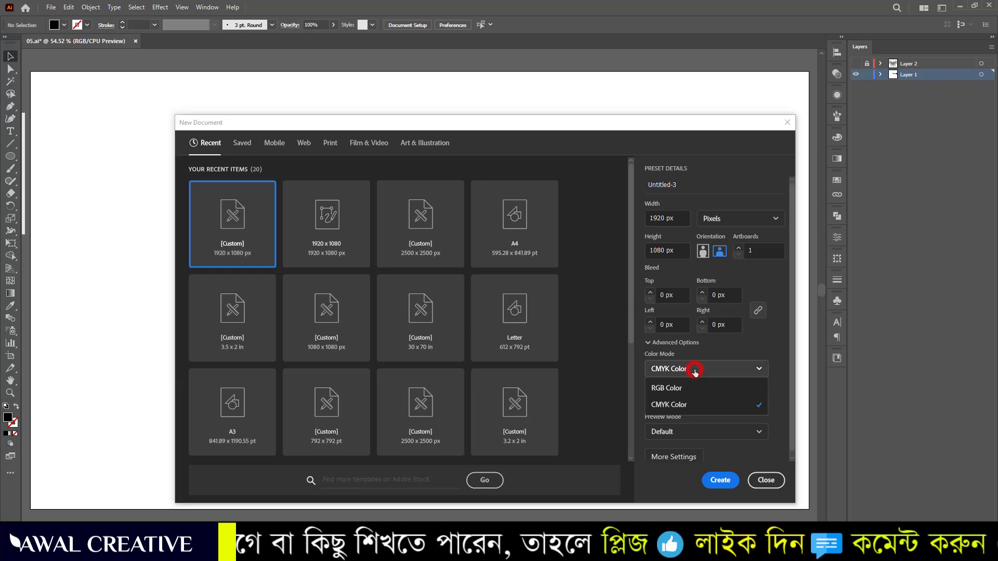
click(766, 343)
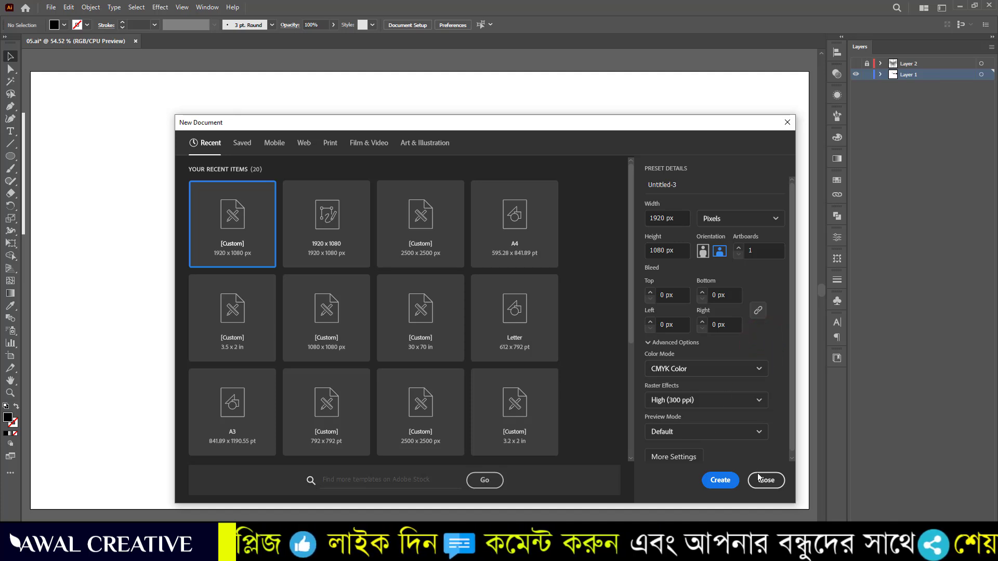
click(721, 481)
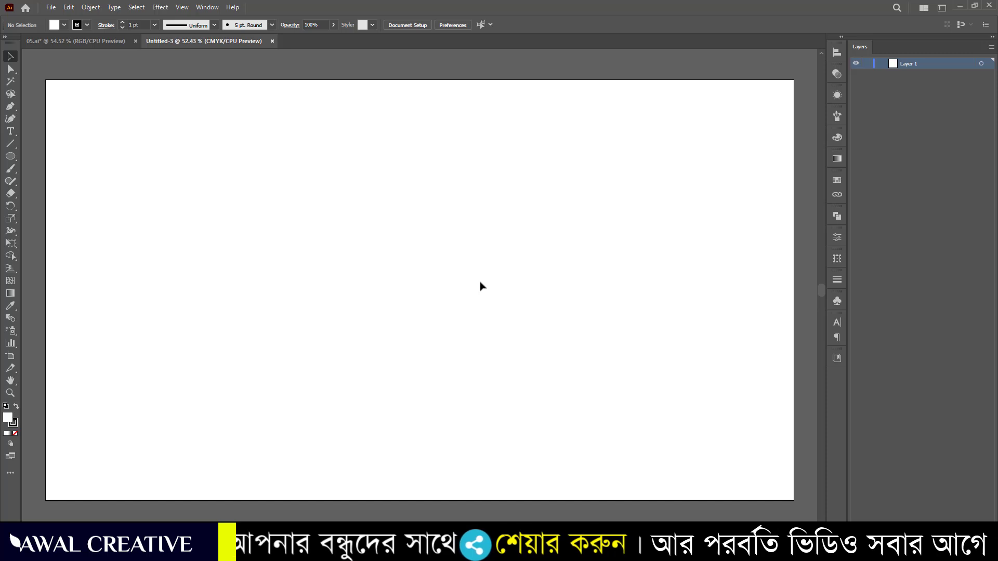
key(ctrl)
key(ctrl+KP_0)
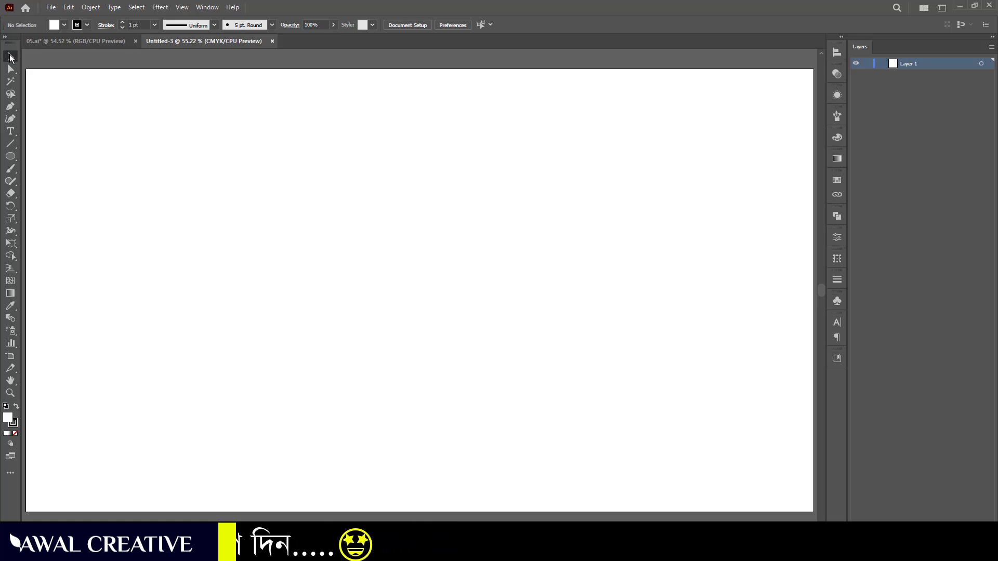
Set up the Ellipse tool with no fill and a black stroke.
click(12, 159)
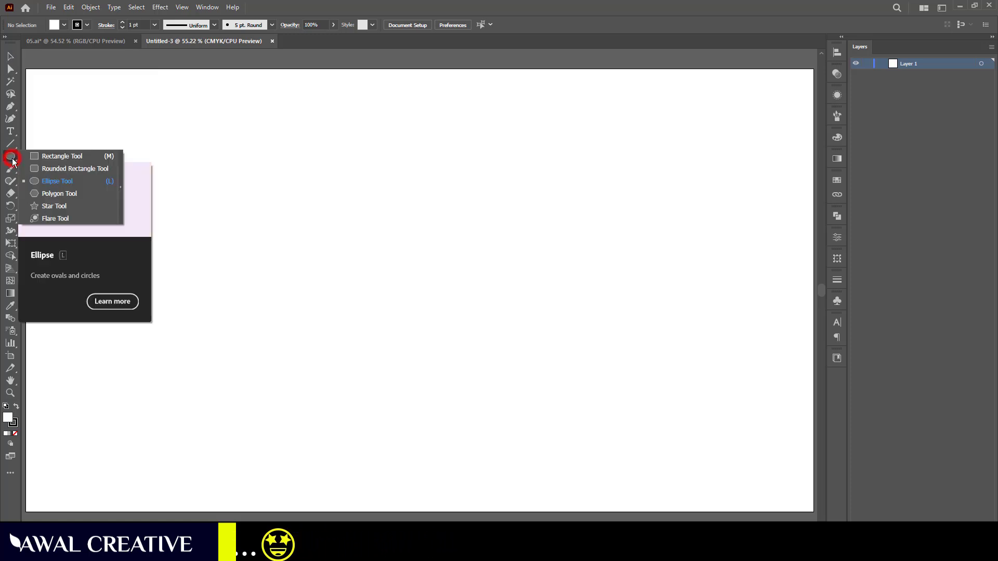
click(44, 179)
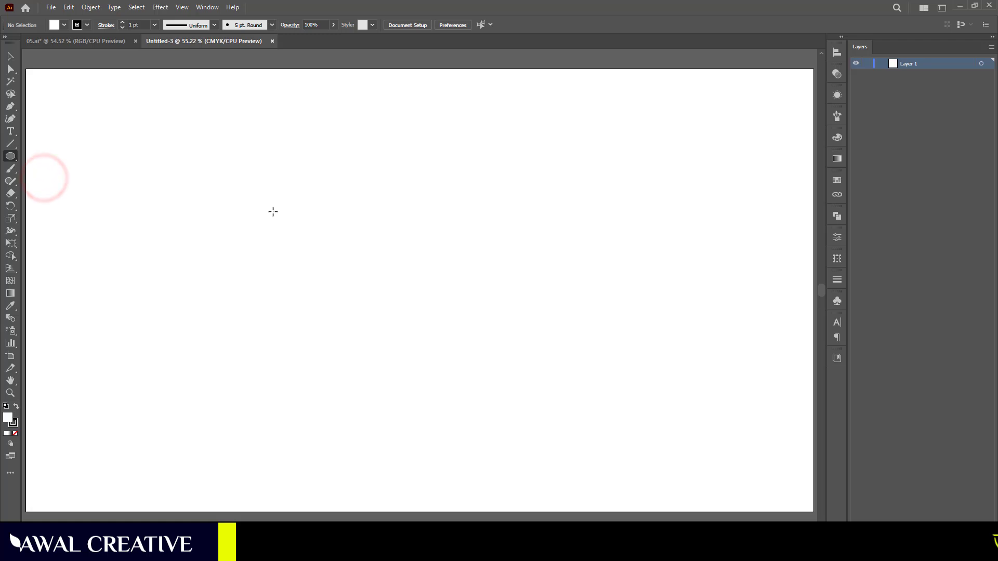
click(65, 26)
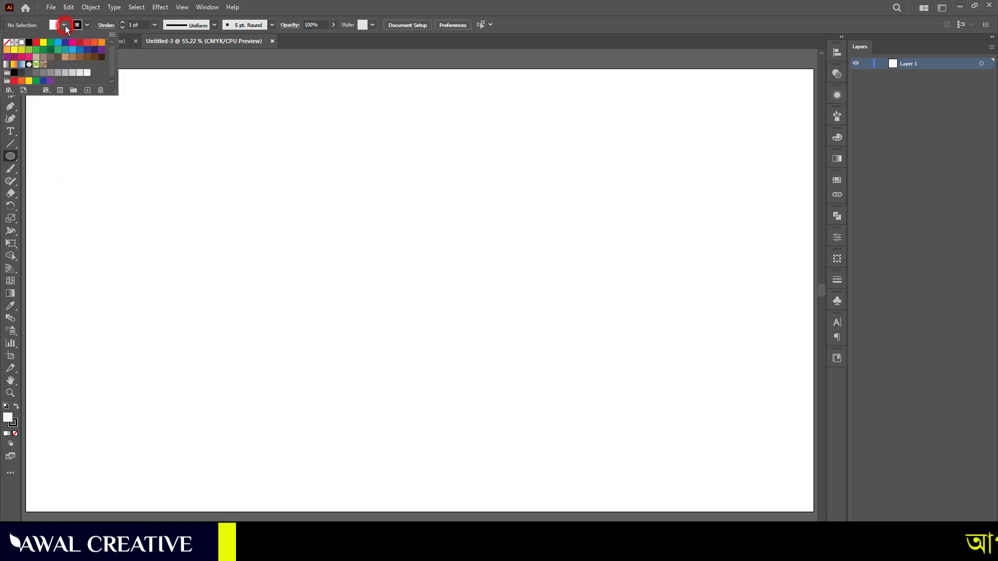
click(8, 43)
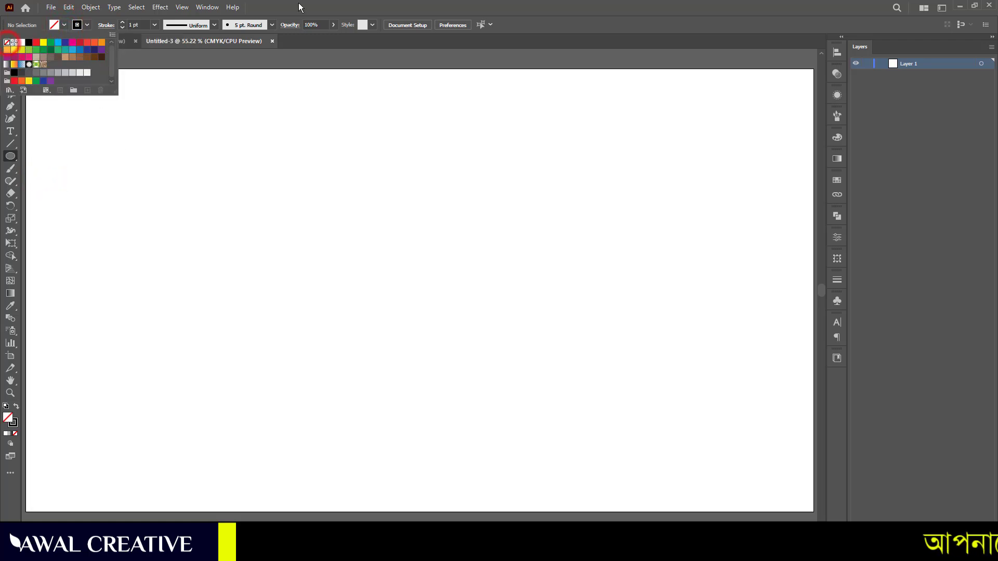
click(353, 5)
click(87, 25)
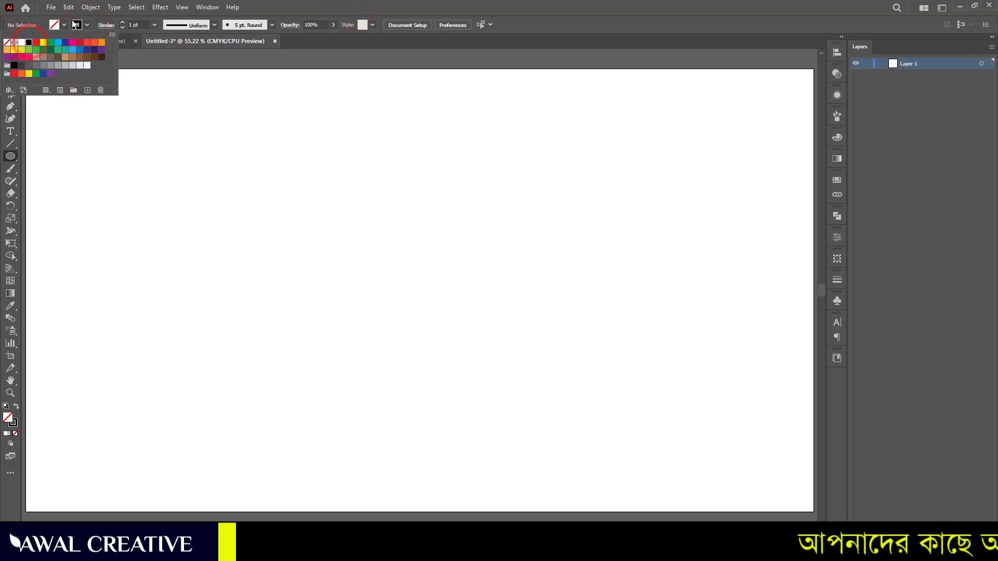
click(319, 4)
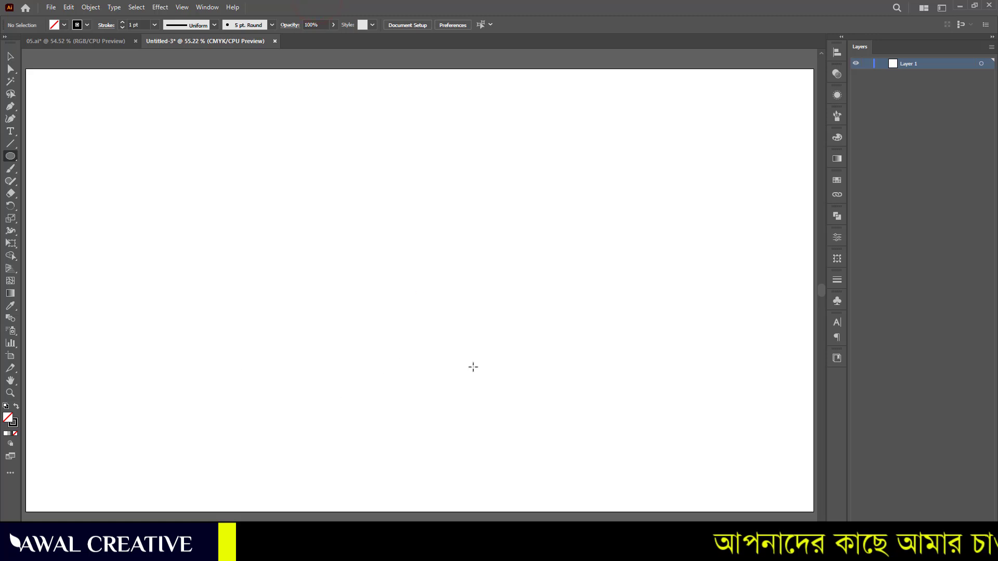
Create a 400 x 400 px circle, centre it horizontally and vertically on the artboard, and deselect it.
click(353, 237)
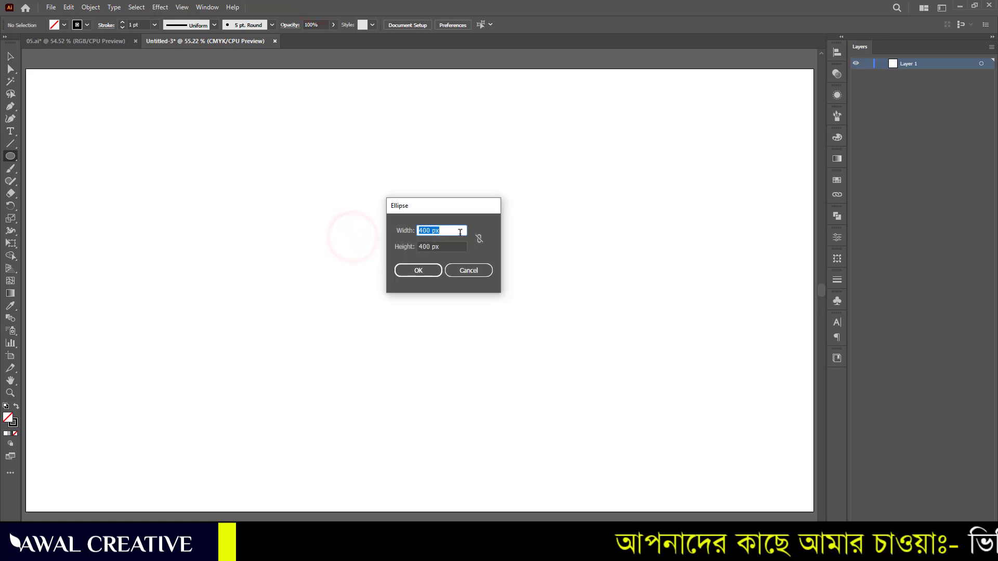
triple_click(457, 230)
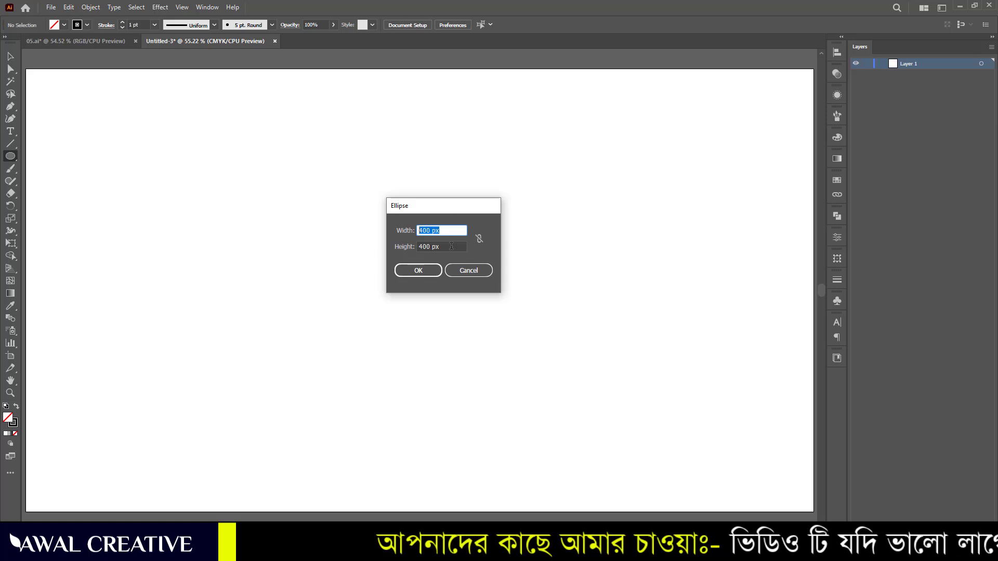
click(451, 247)
click(426, 272)
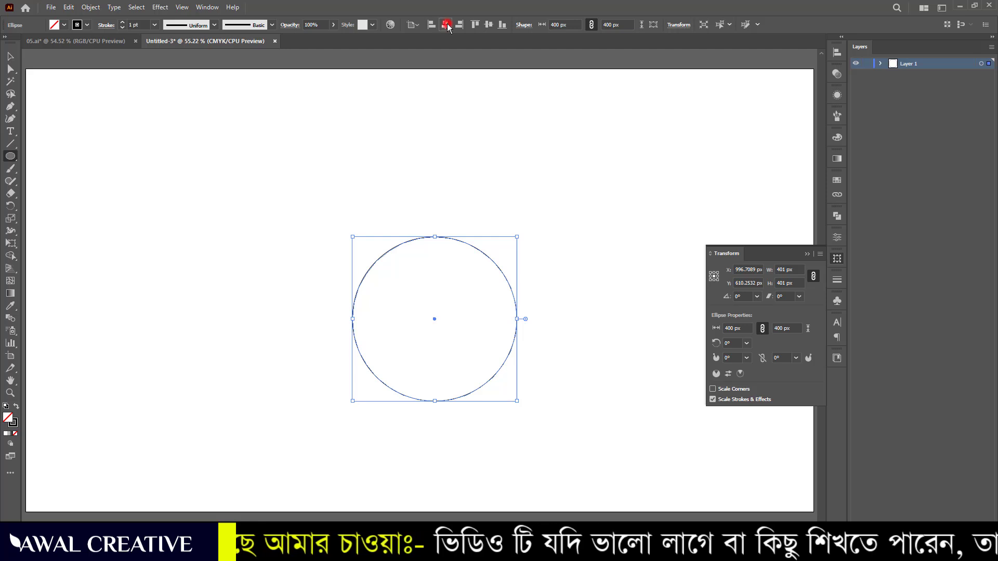
click(446, 24)
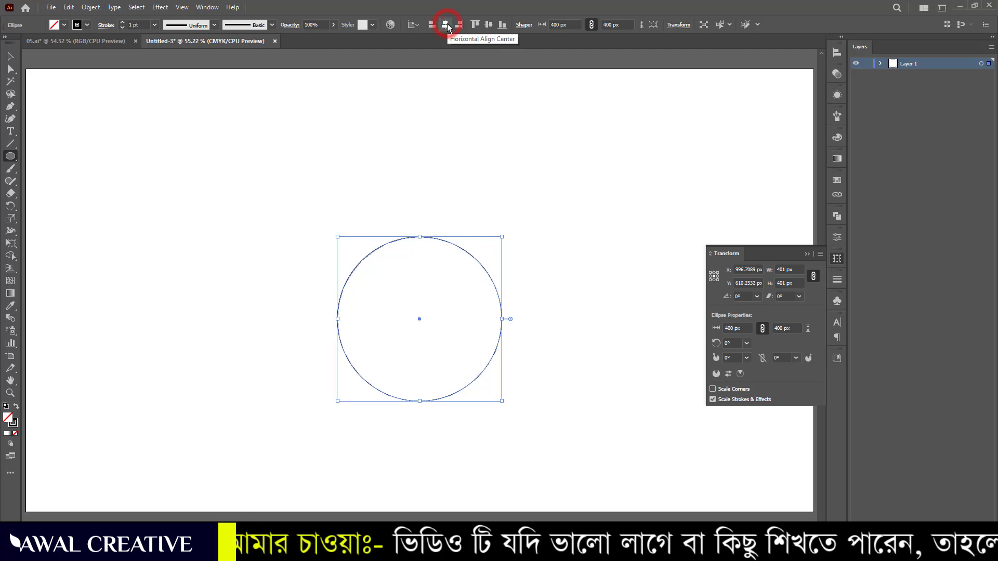
click(488, 24)
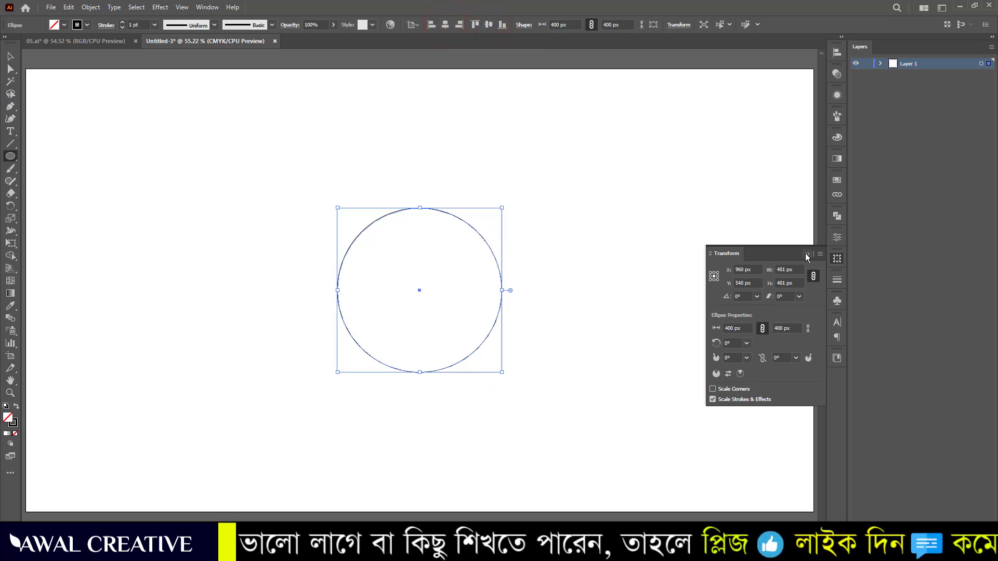
click(807, 254)
click(9, 54)
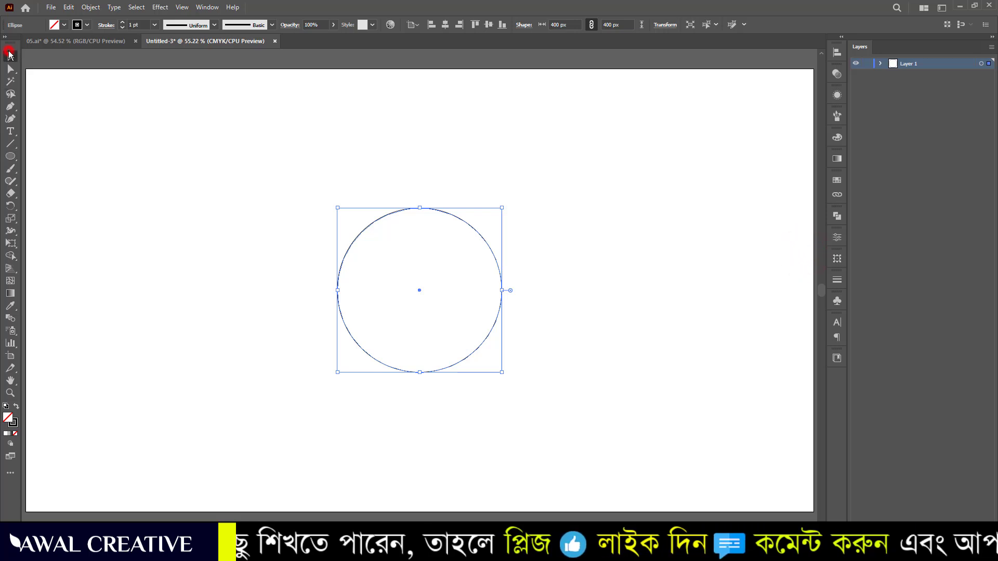
drag(358, 172, 495, 290)
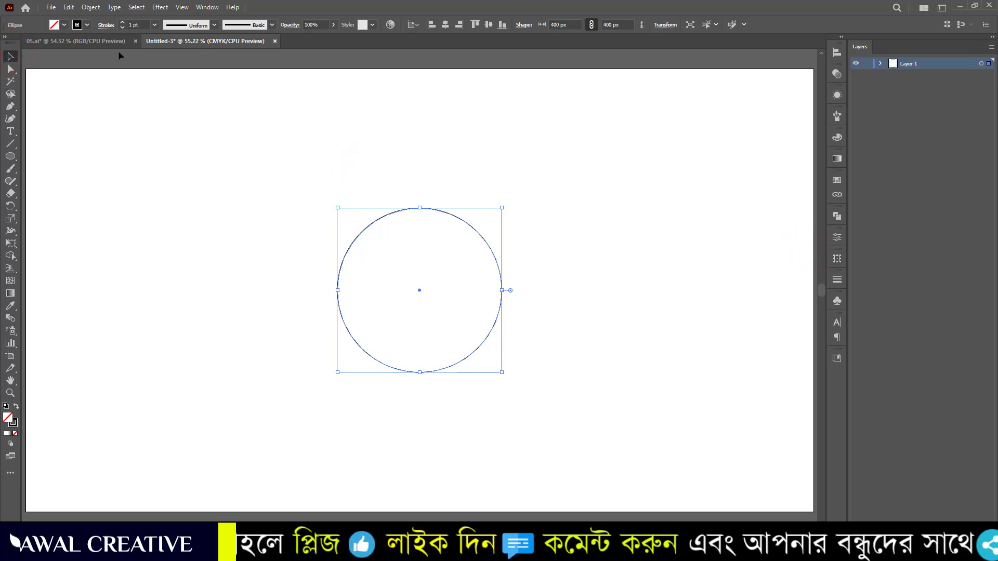
click(297, 116)
key(p)
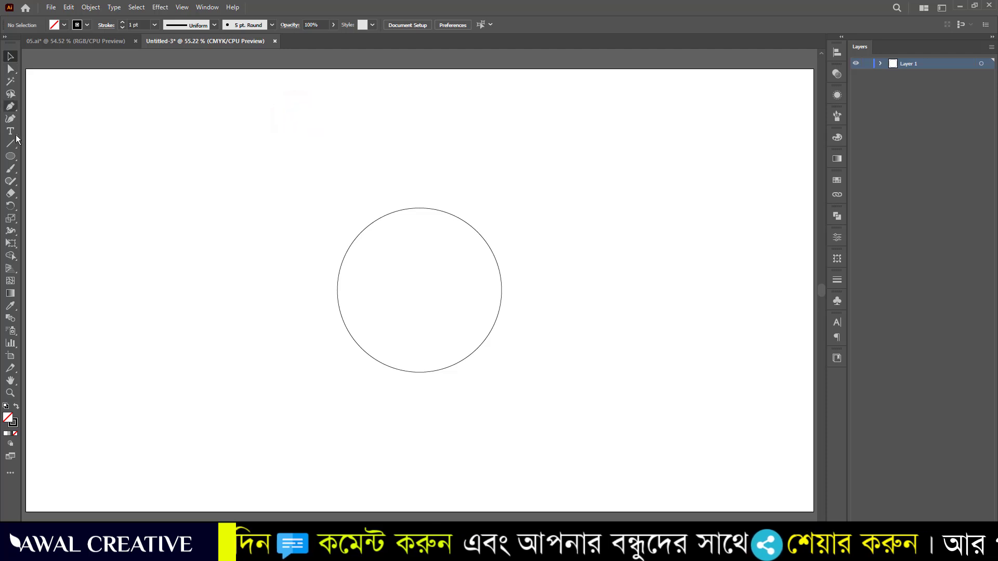
Create a 250 x 250 px circle and centre it on the artboard inside the larger circle.
click(10, 156)
click(209, 192)
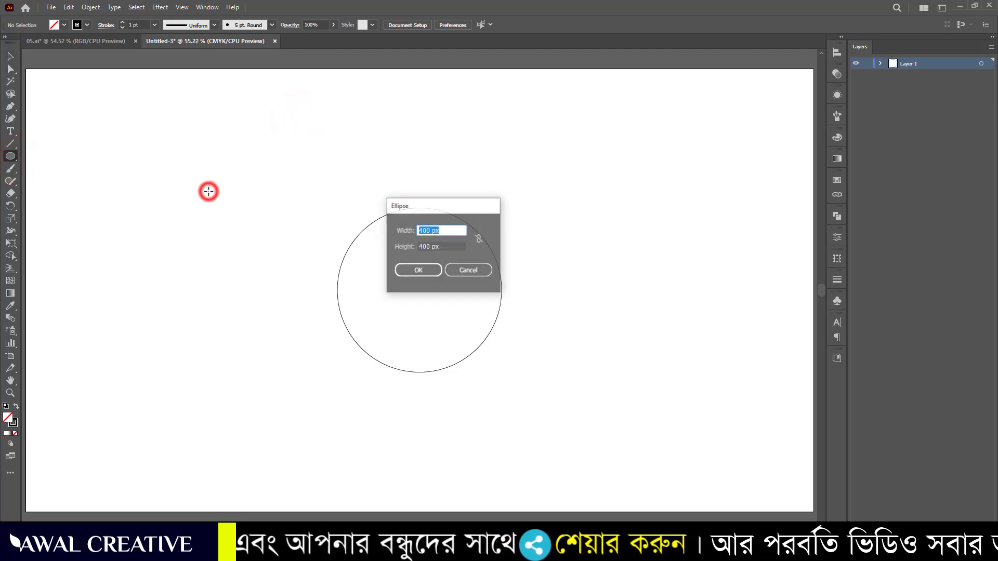
text(250)
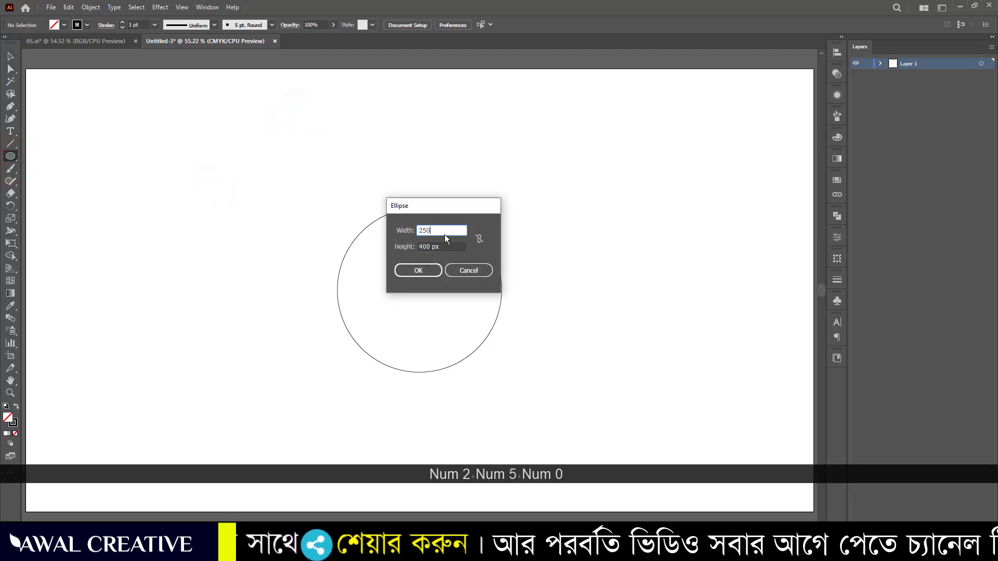
key(Tab)
text(250)
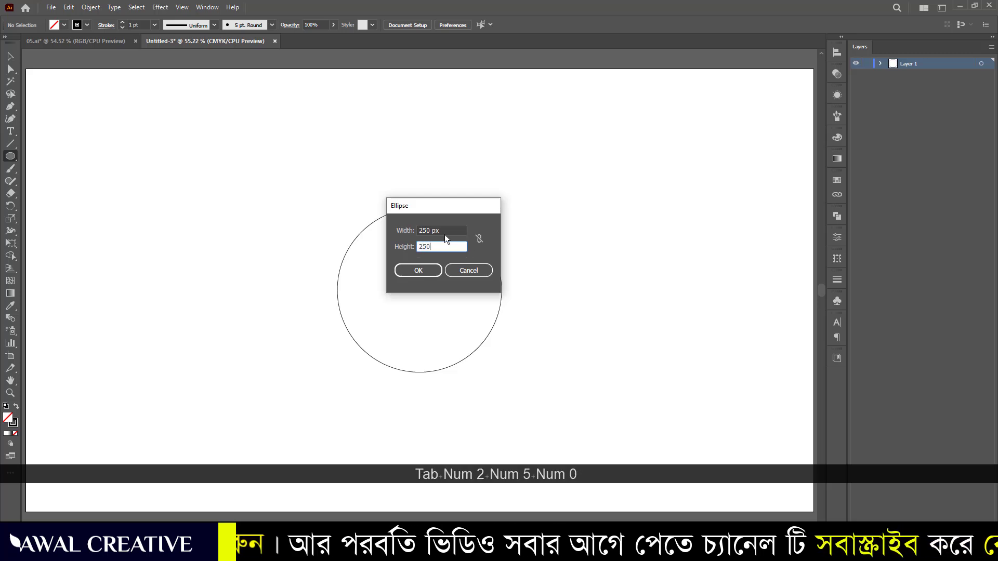
click(420, 270)
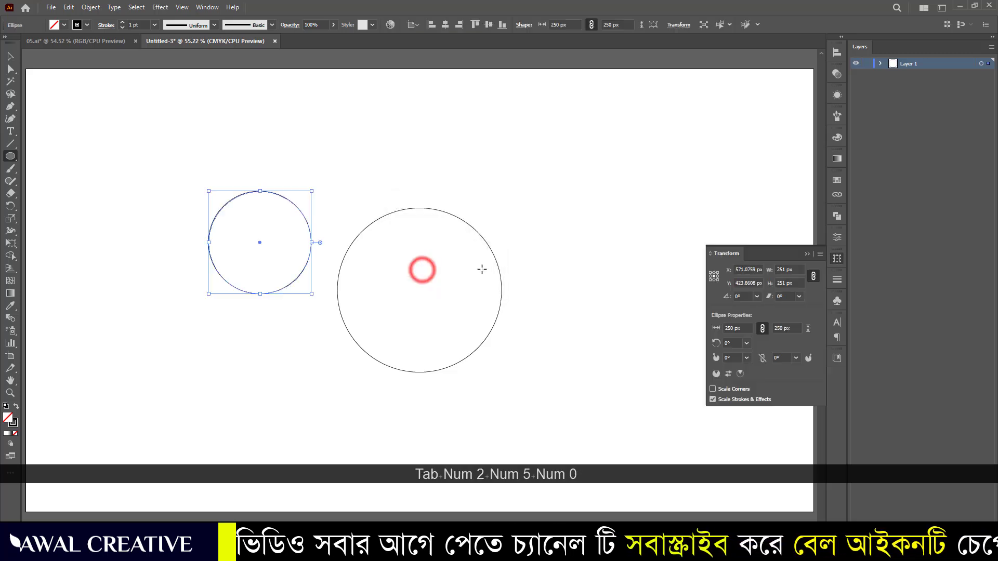
click(10, 56)
drag(243, 159, 243, 205)
click(445, 25)
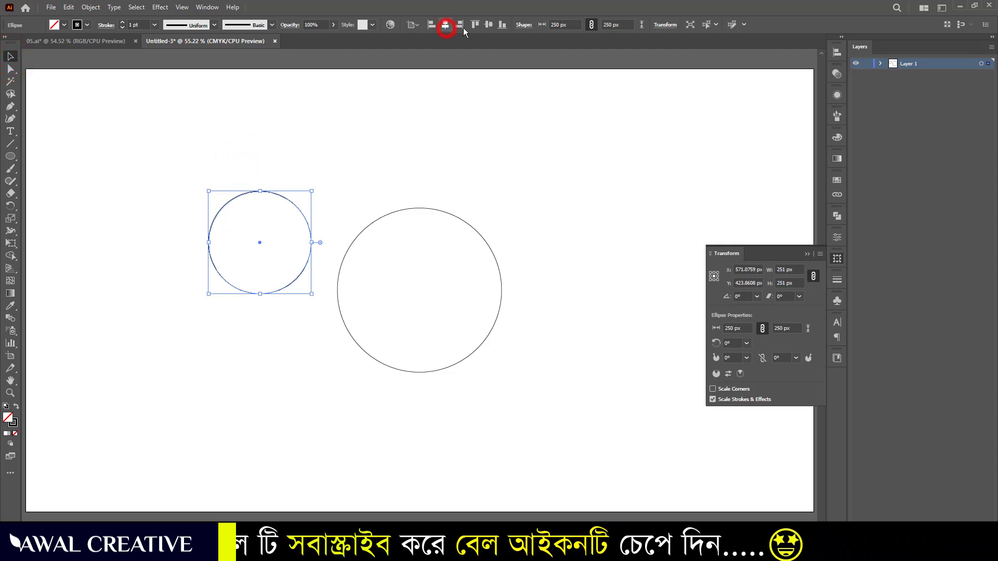
click(489, 25)
click(564, 152)
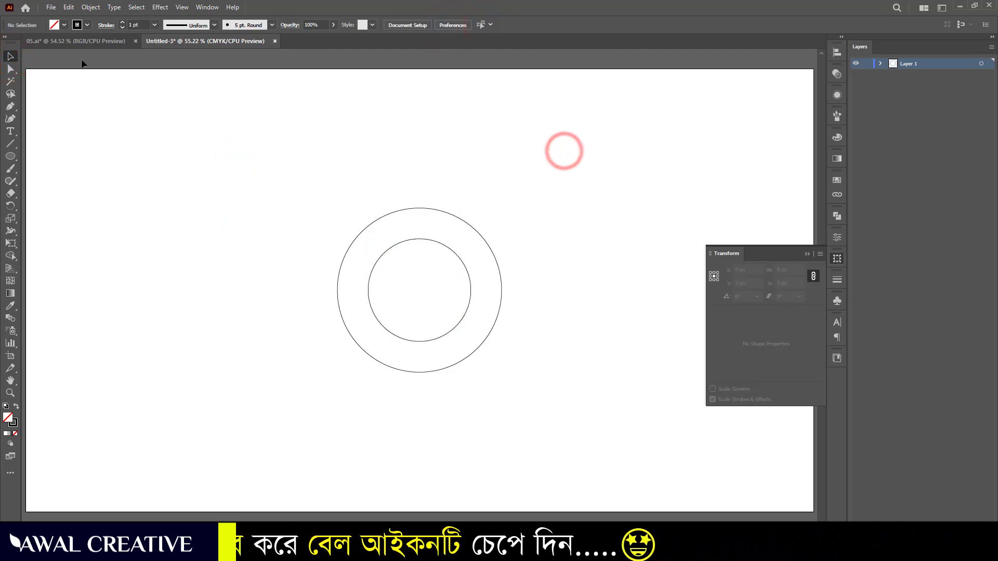
Create a 100 x 100 px circle, centre it on the artboard inside the other two circles, and deselect it.
click(11, 156)
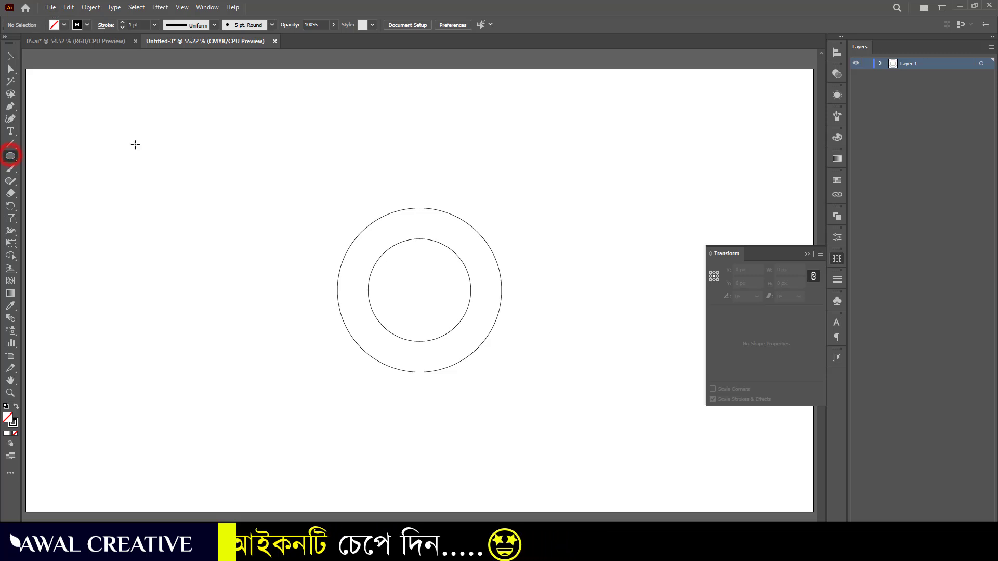
click(243, 225)
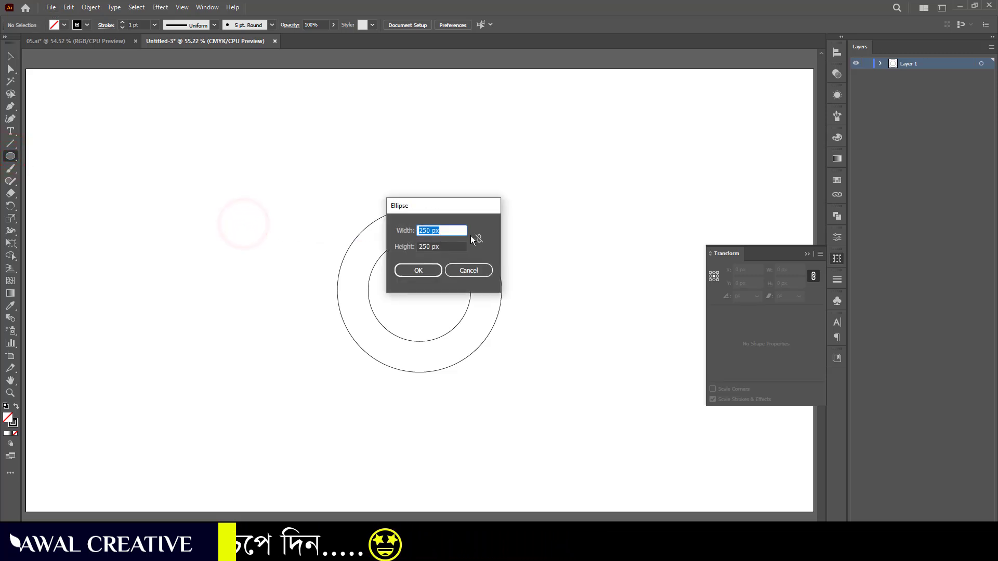
text(100)
key(Tab)
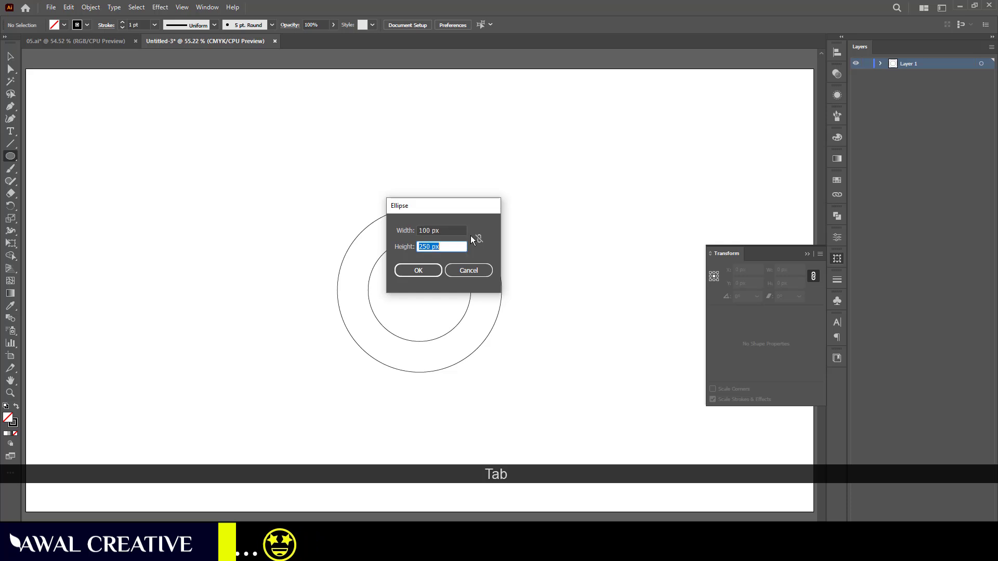
text(100)
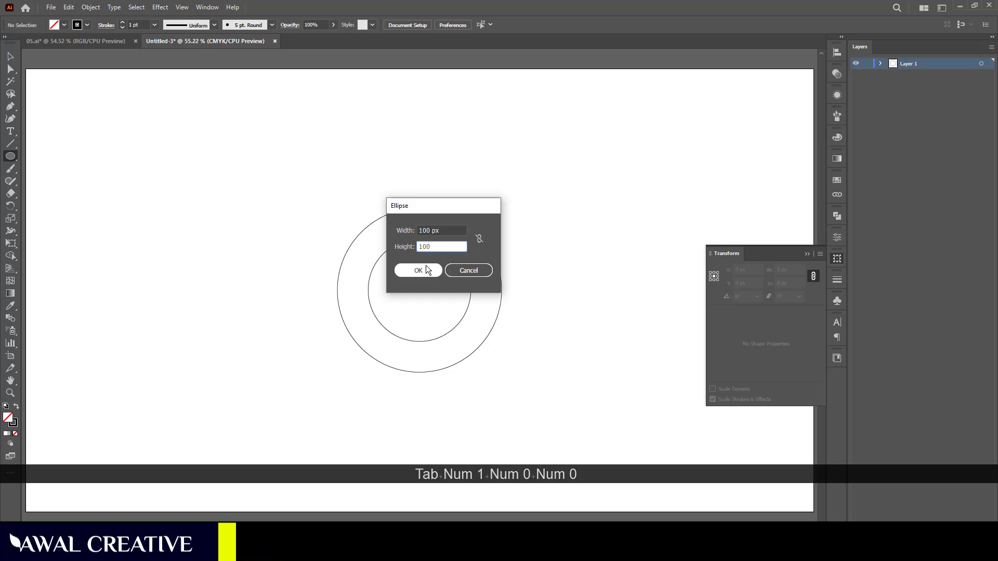
click(426, 267)
click(10, 56)
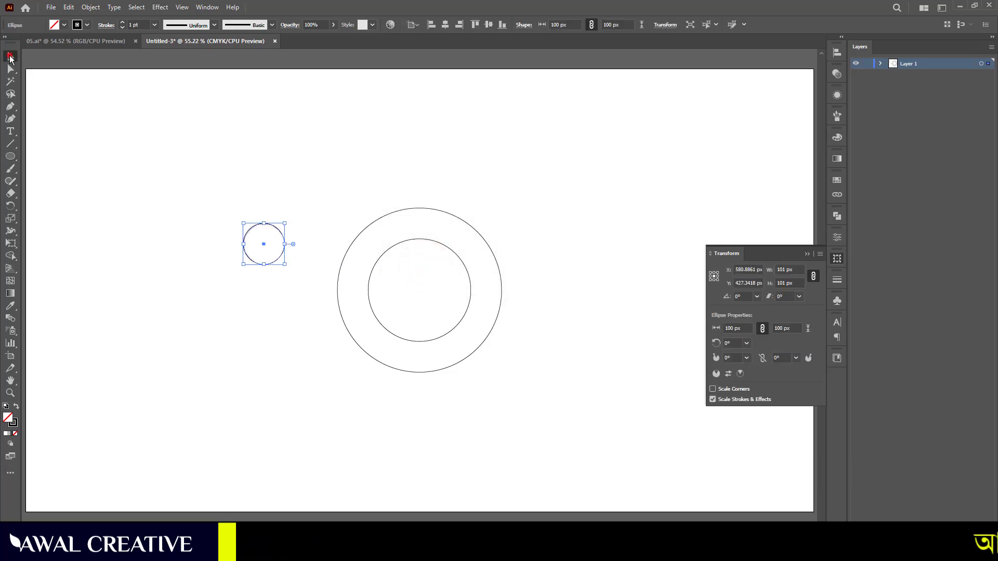
click(445, 25)
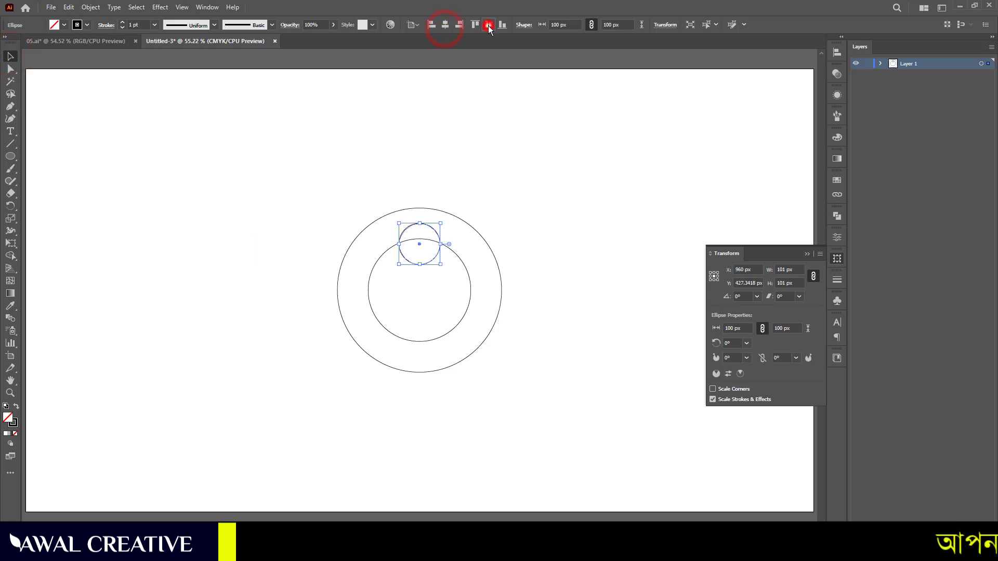
click(488, 25)
click(497, 156)
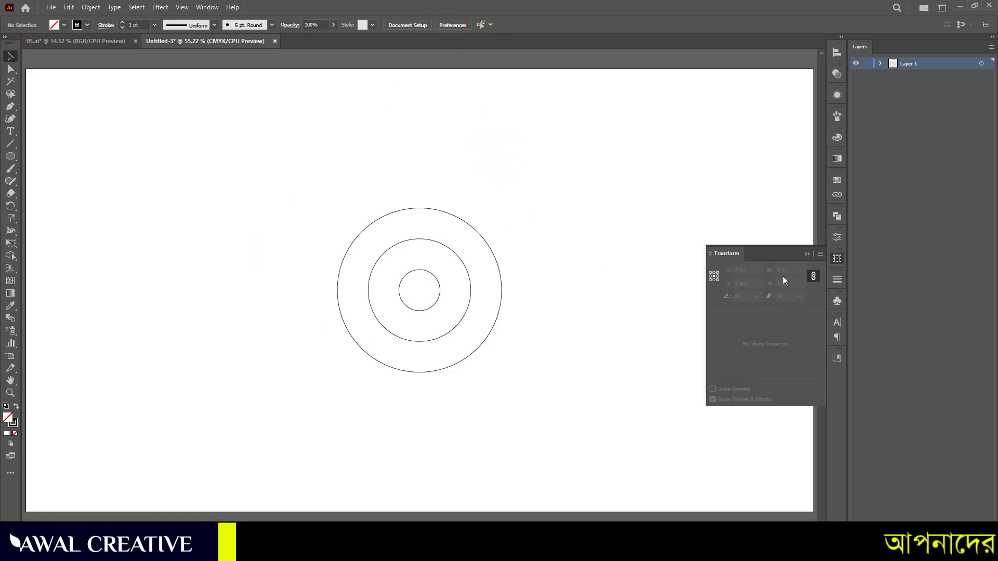
click(807, 255)
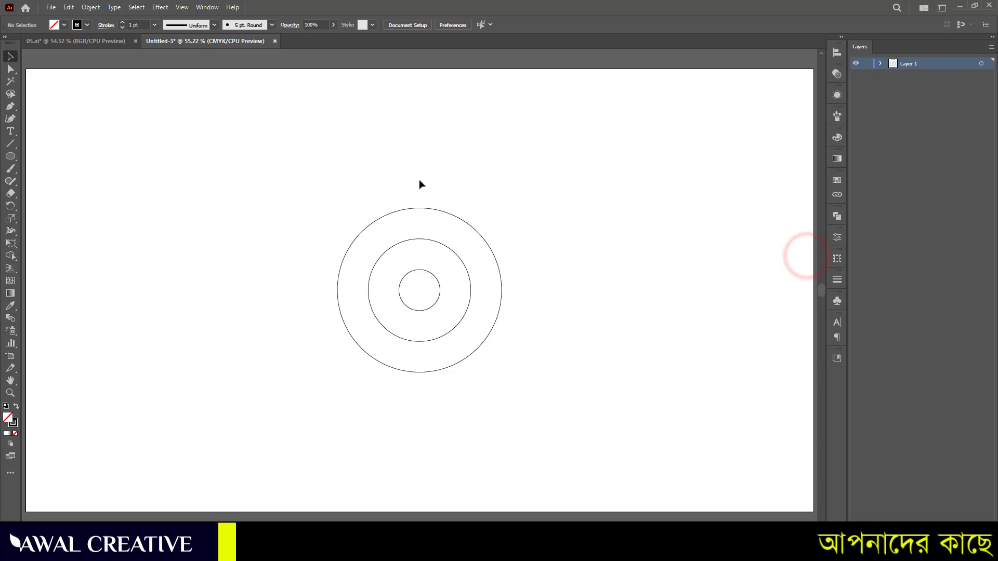
Align the centres of all three concentric circles horizontally and vertically, and group them.
drag(259, 184, 562, 404)
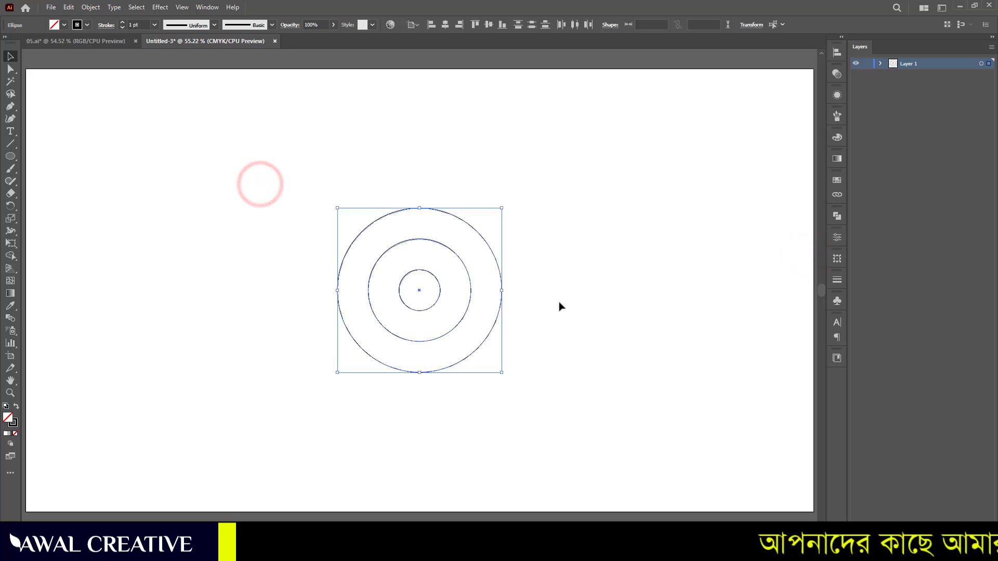
click(445, 25)
click(489, 25)
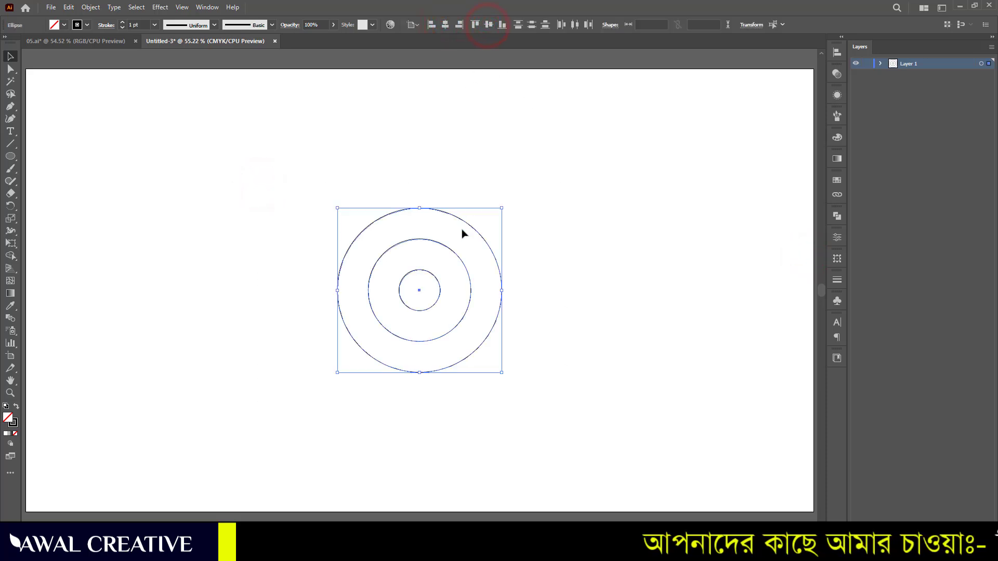
key(ctrl+g)
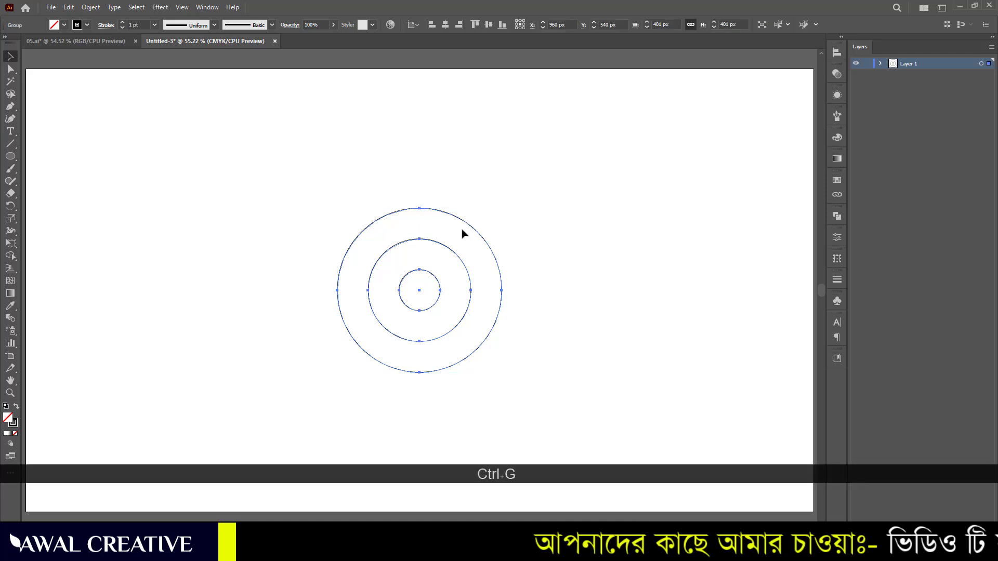
Duplicate the circle group beside the original with a small gap, and centre both groups vertically on the artboard.
drag(501, 300, 549, 313)
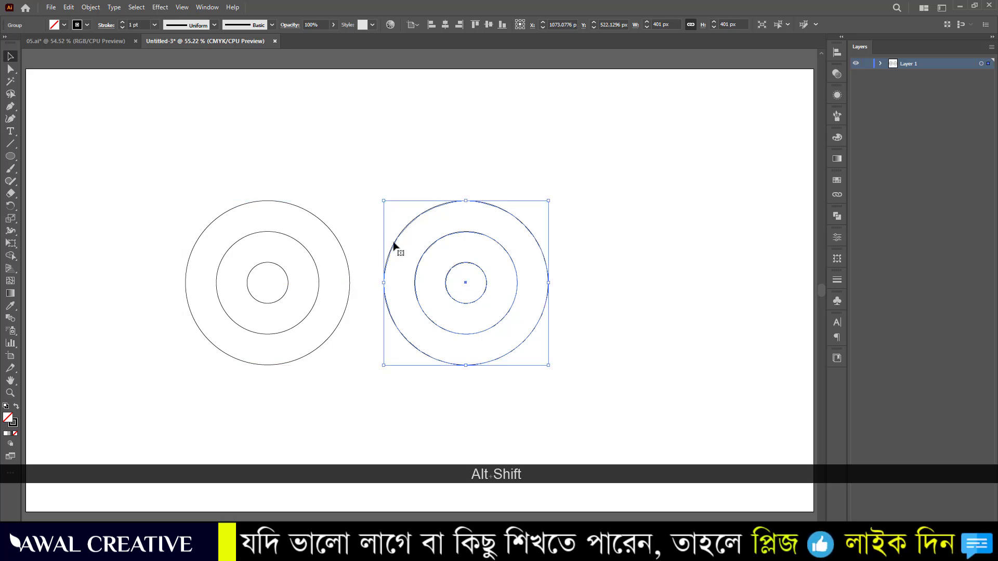
drag(138, 158, 485, 291)
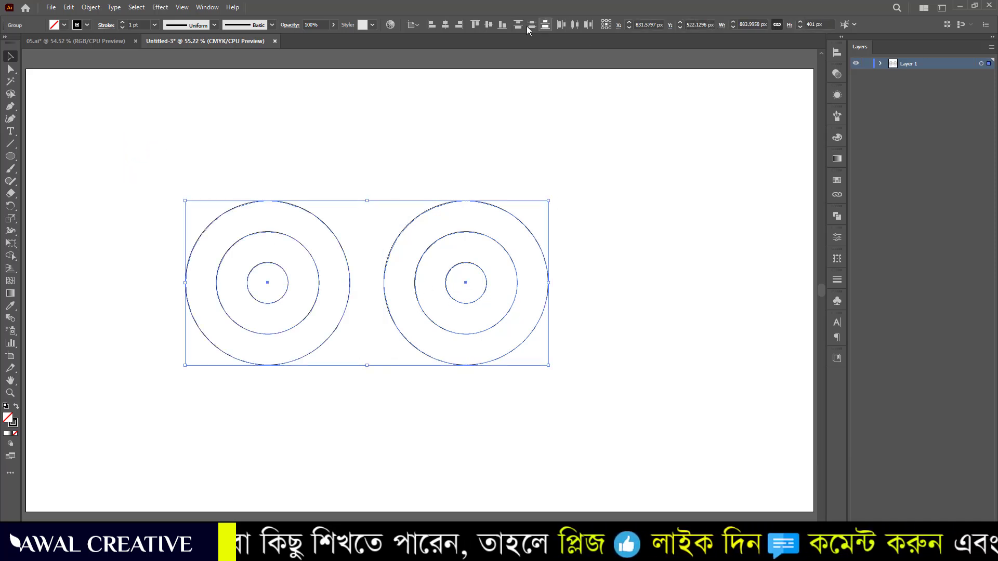
click(491, 26)
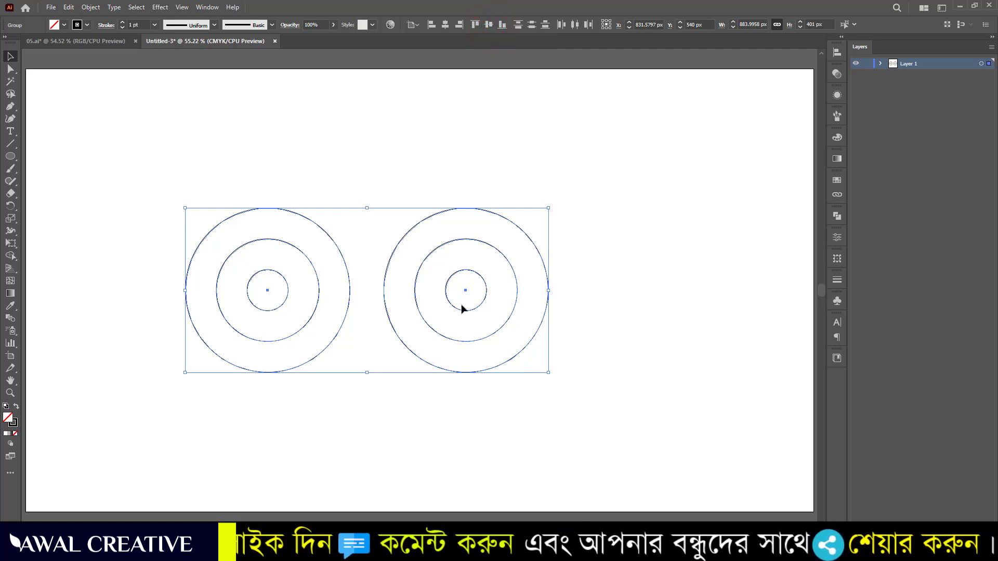
Group the two sets of circles together and centre the pair on the artboard.
key(ctrl+g)
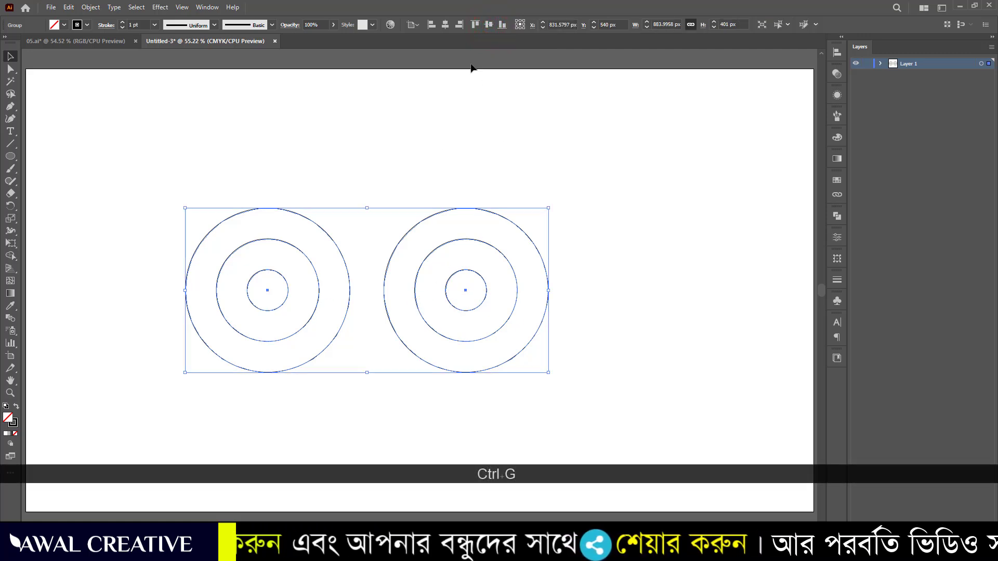
click(445, 26)
click(488, 24)
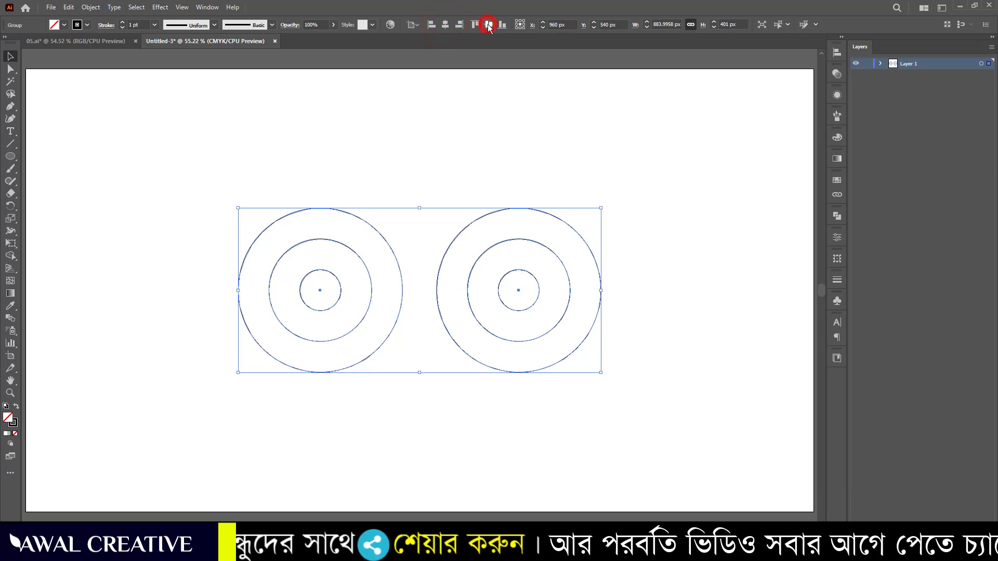
click(488, 140)
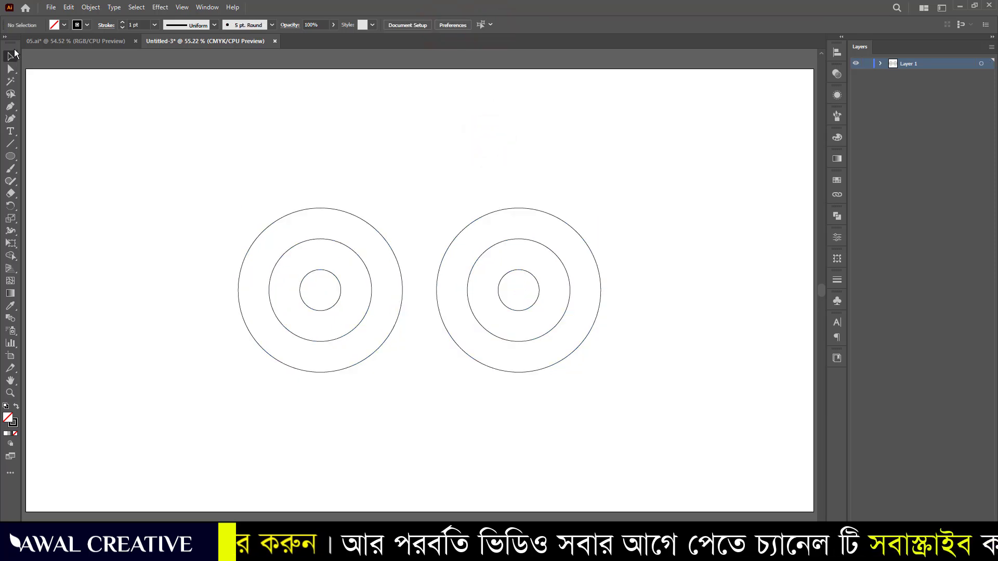
Draw a vertical line about 1010 px long between the two circle sets and centre it on the artboard.
click(10, 144)
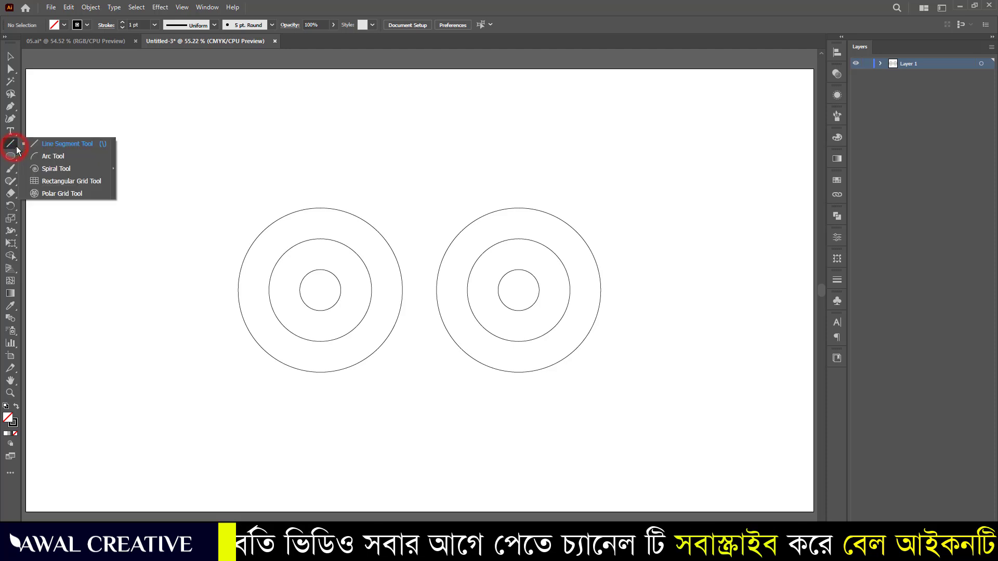
click(59, 149)
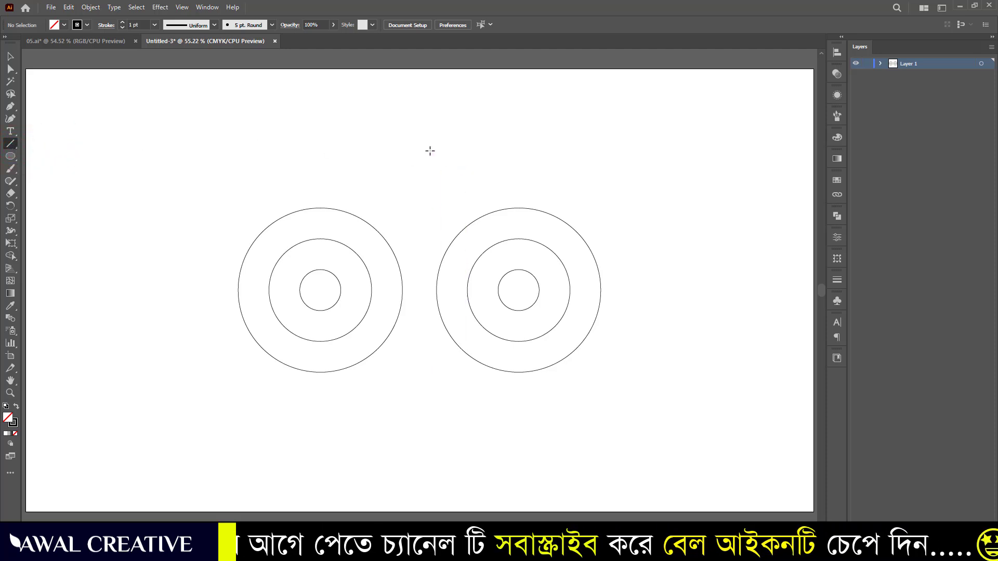
drag(419, 88, 428, 503)
click(11, 56)
drag(345, 102, 449, 123)
click(445, 25)
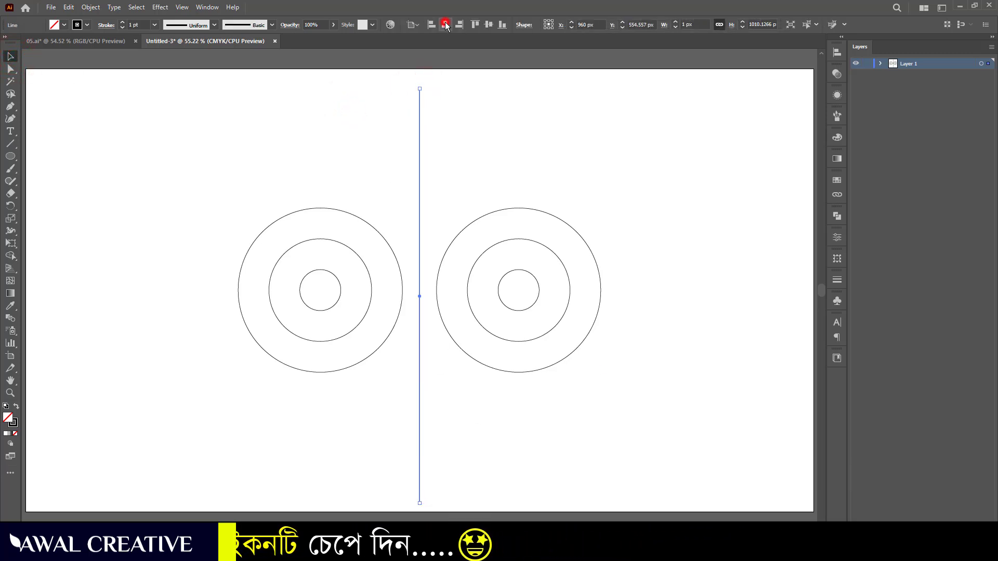
click(489, 24)
click(498, 166)
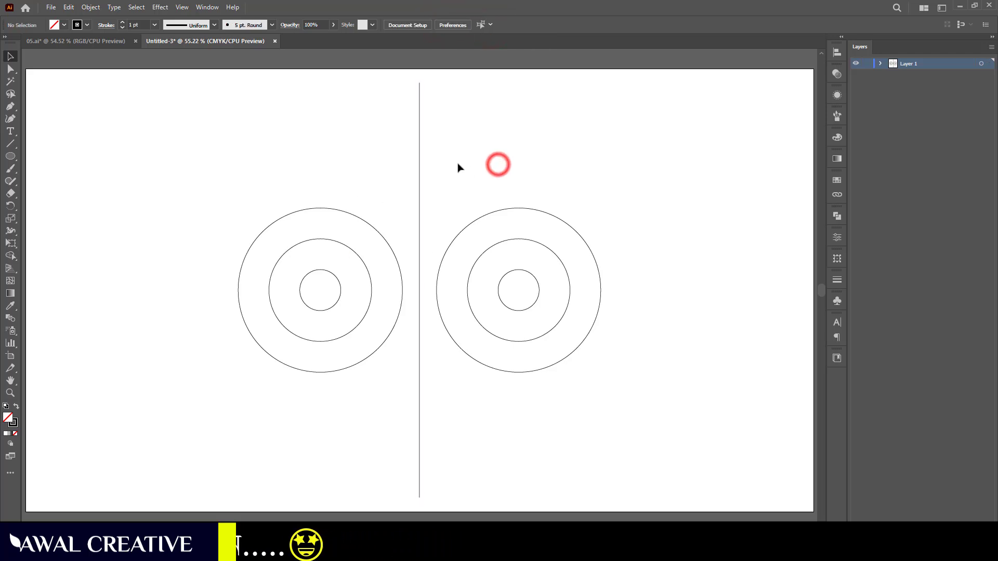
Copy the vertical line in place, rotate the copy to horizontal, and centre it on the artboard.
drag(348, 118, 473, 136)
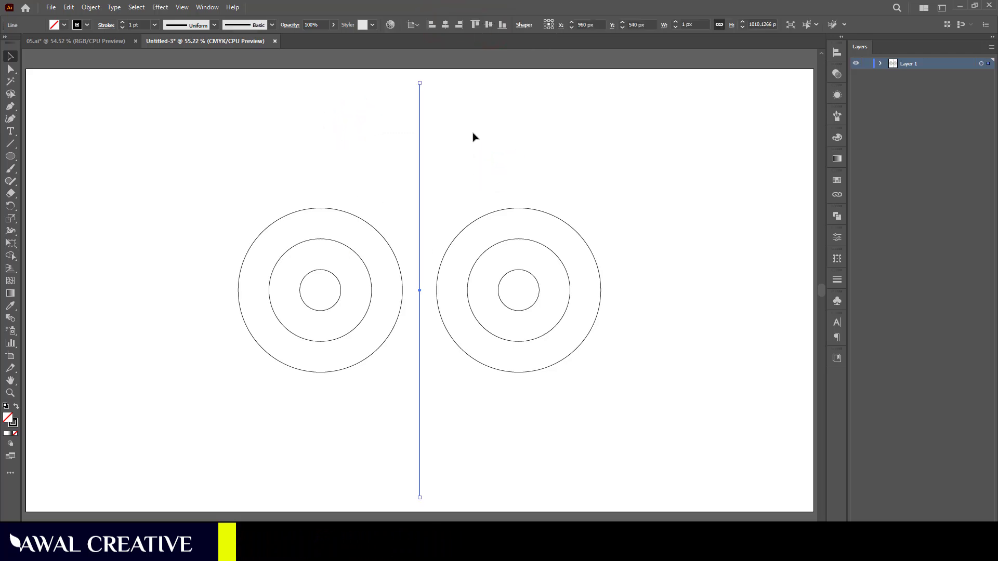
key(ctrl+c)
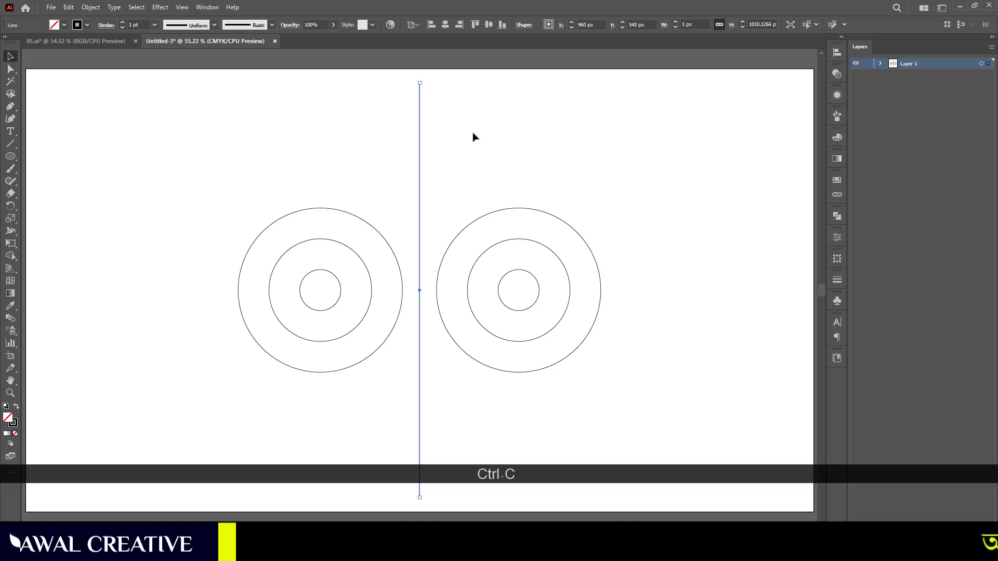
key(ctrl+f)
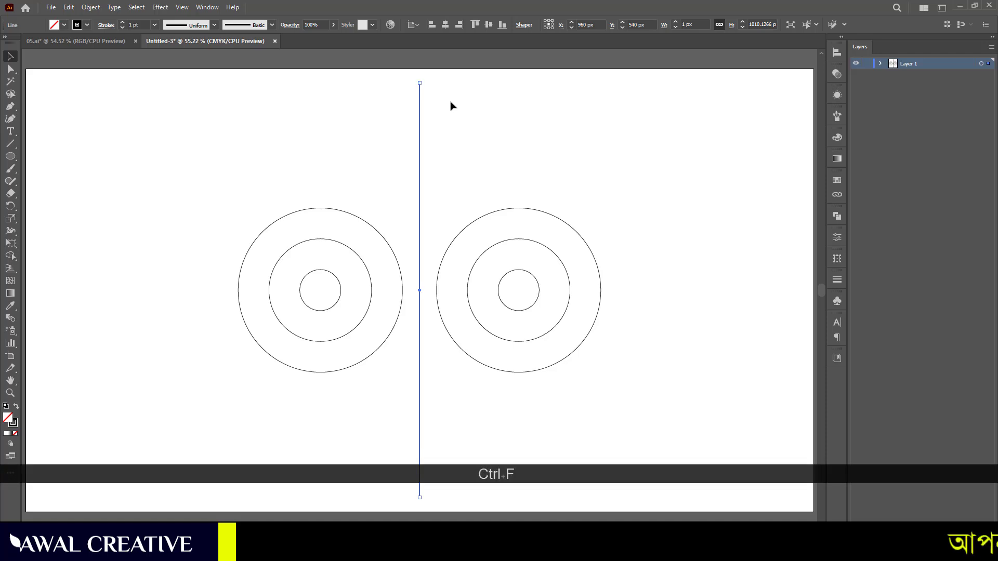
drag(419, 80, 647, 287)
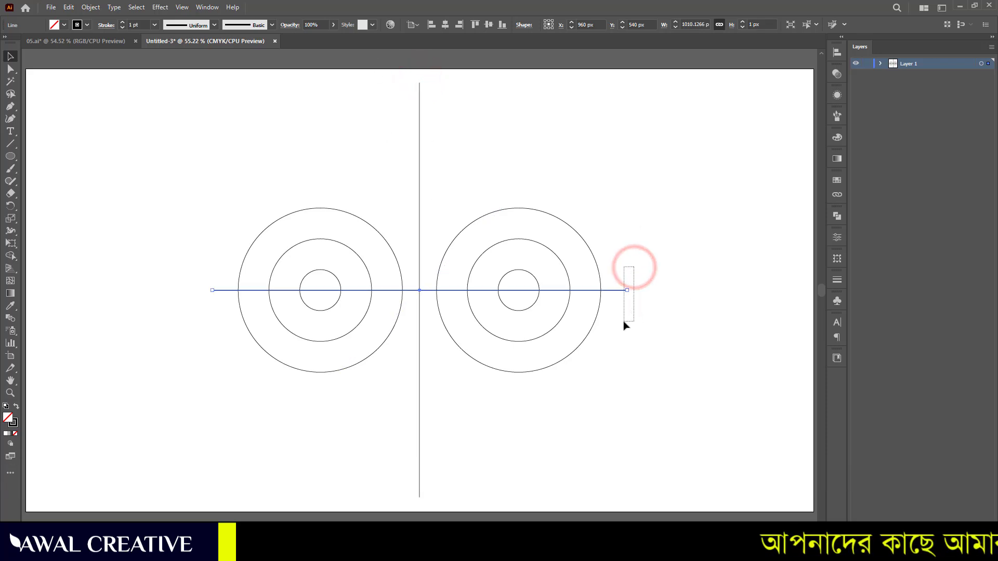
click(485, 26)
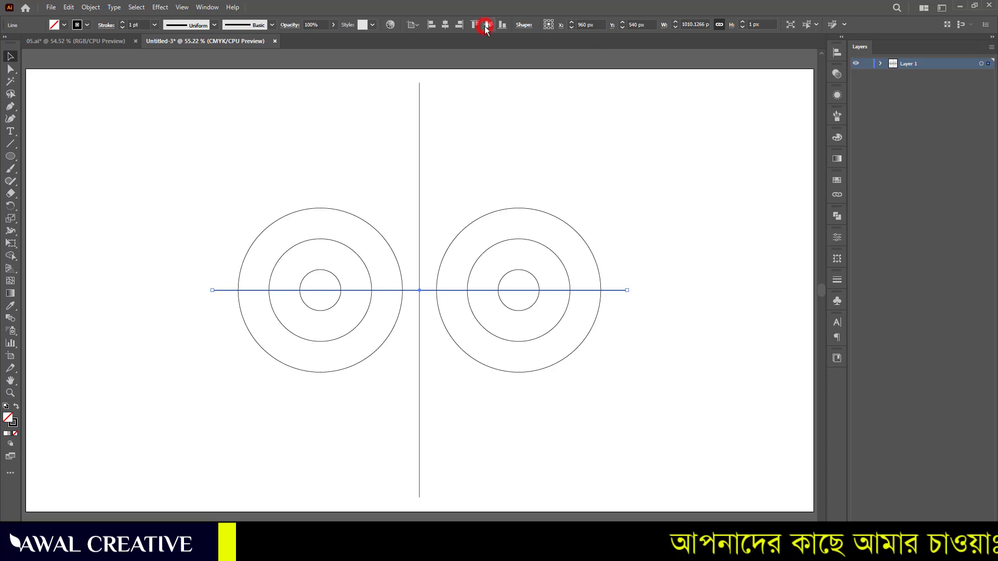
click(446, 25)
click(499, 126)
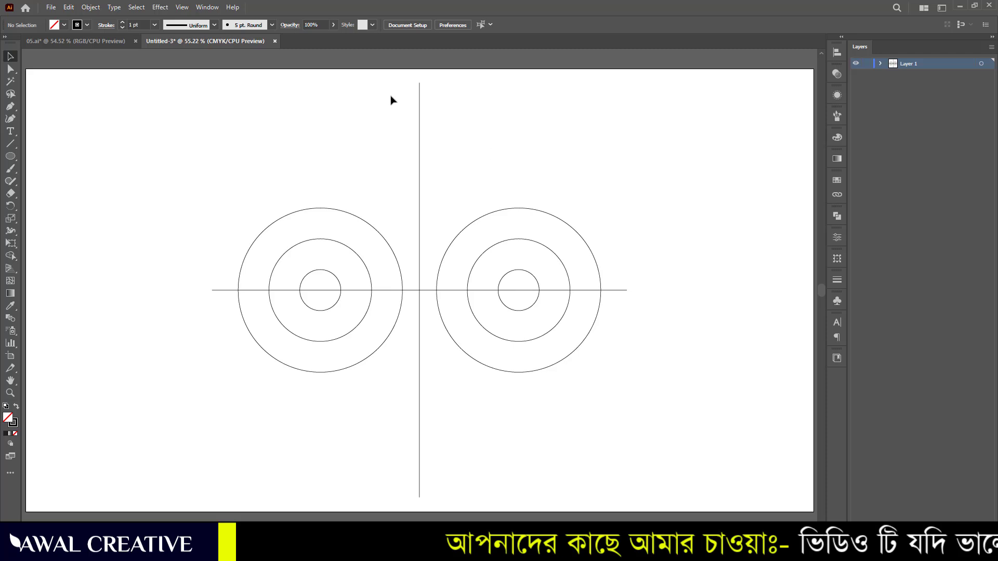
Duplicate the horizontal line twice, placing one copy along the tops of the large circles and one along the tops of the middle circles.
drag(632, 312, 631, 311)
drag(388, 92, 515, 122)
drag(613, 269, 626, 323)
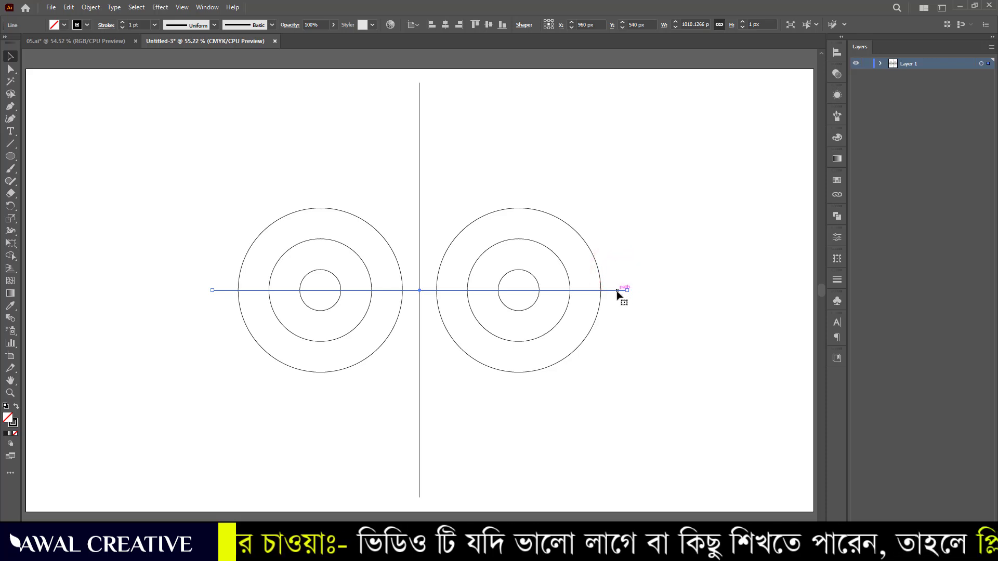
drag(614, 291, 613, 210)
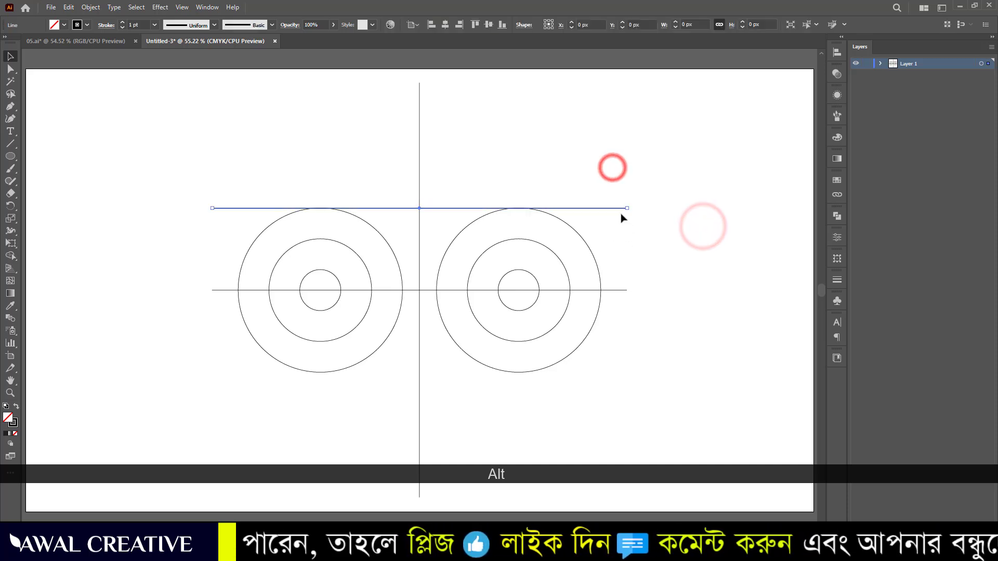
drag(619, 210, 619, 242)
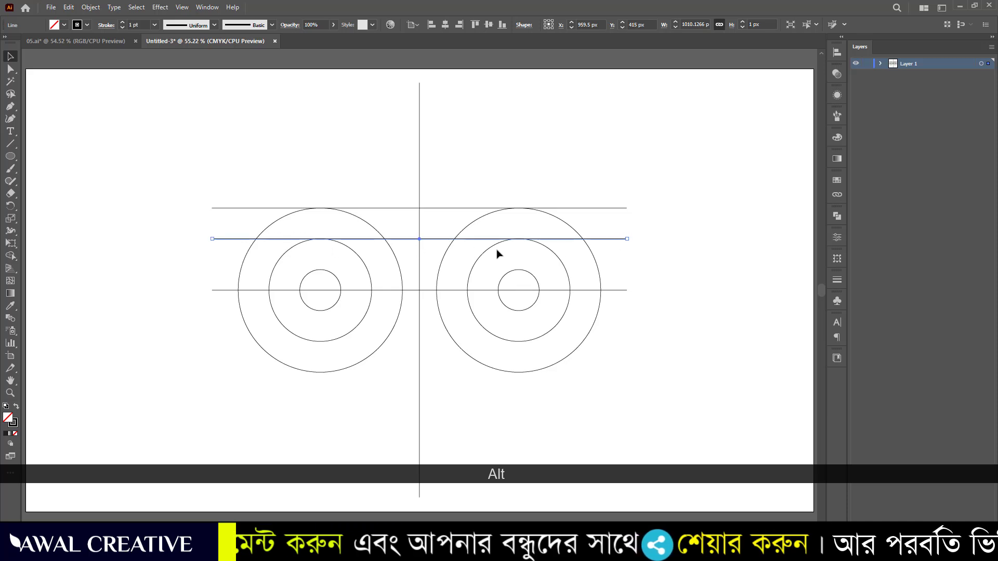
Duplicate the two upper horizontal lines together about 150 px higher, above the circles, and deselect them.
drag(626, 181, 626, 255)
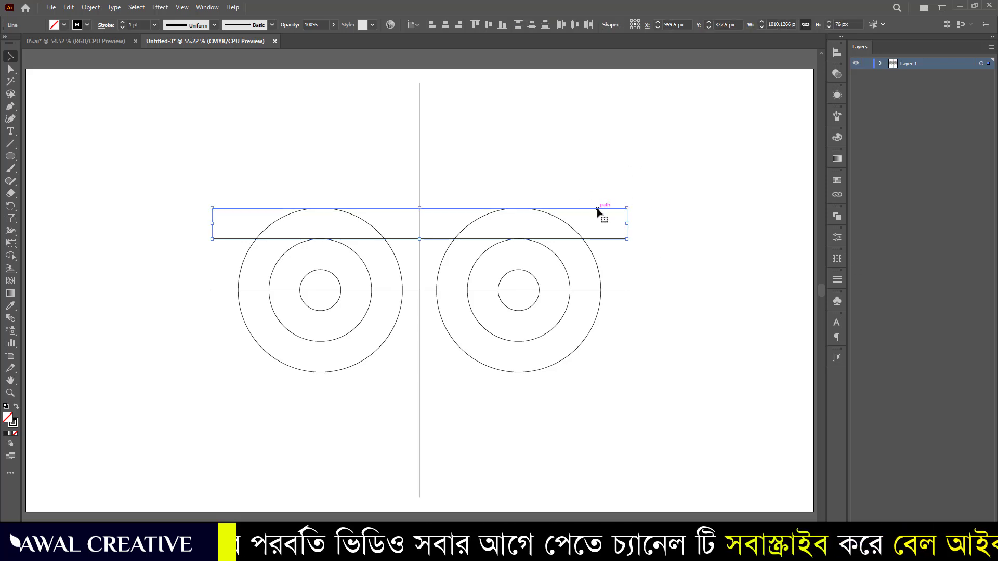
drag(597, 209, 598, 151)
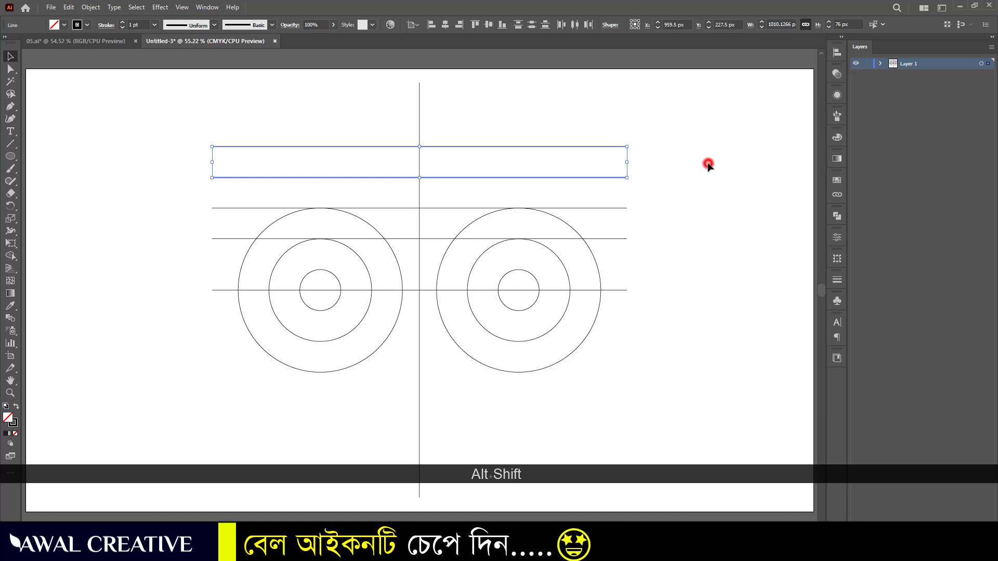
click(708, 164)
Copy the four horizontal lines above the circles' centre line, paste them in front, and rotate the copies 45° into rising diagonals.
drag(622, 118, 626, 259)
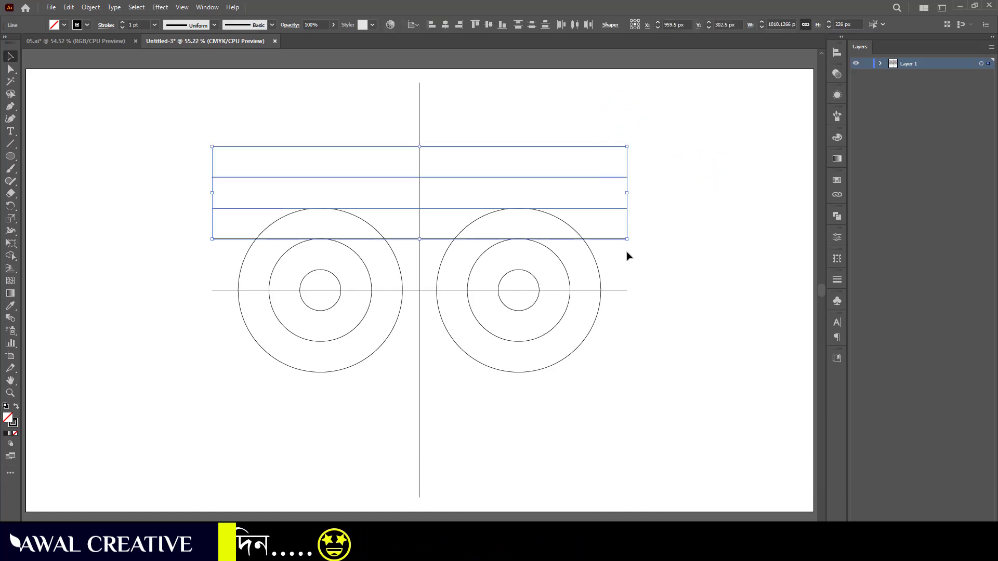
click(72, 8)
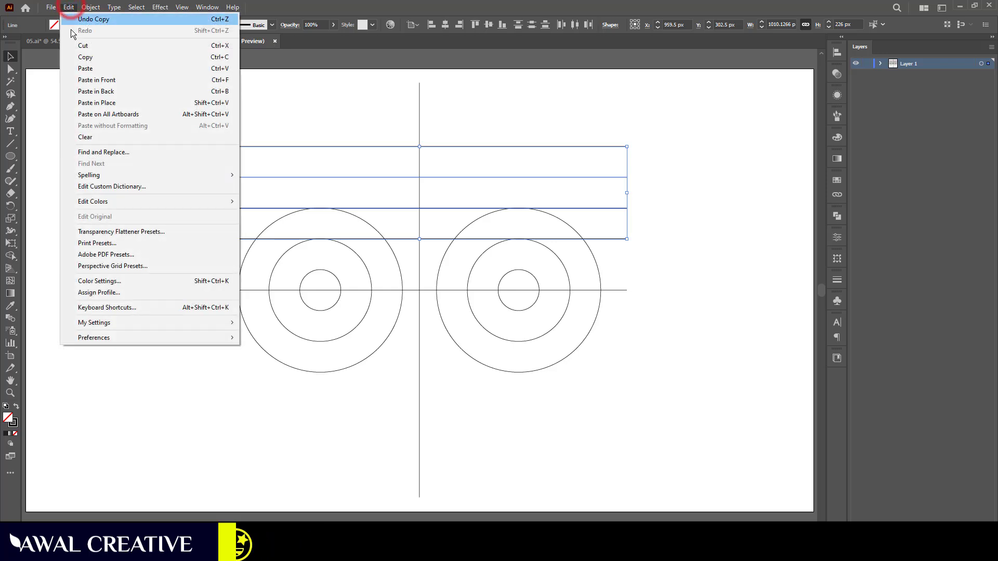
click(82, 55)
click(69, 7)
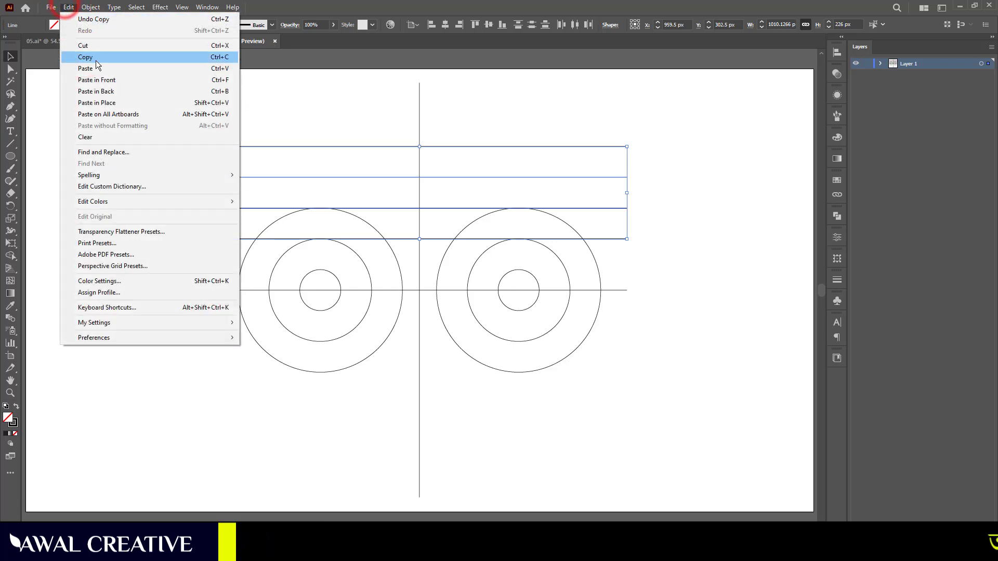
click(105, 82)
scroll(677, 196, up, 1)
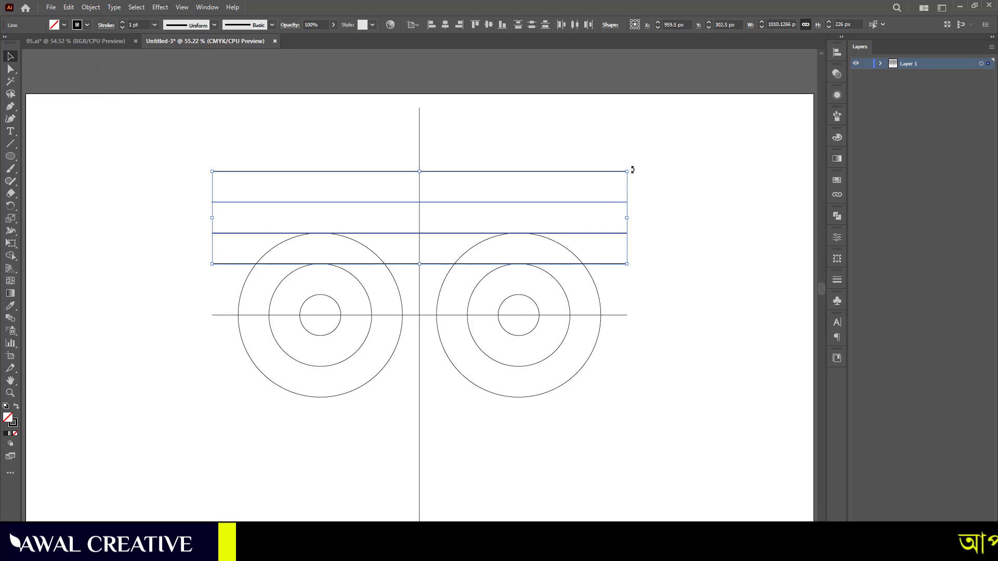
drag(633, 168, 556, 94)
Delete the two uppermost horizontal lines above the circles.
click(668, 151)
drag(615, 146, 616, 211)
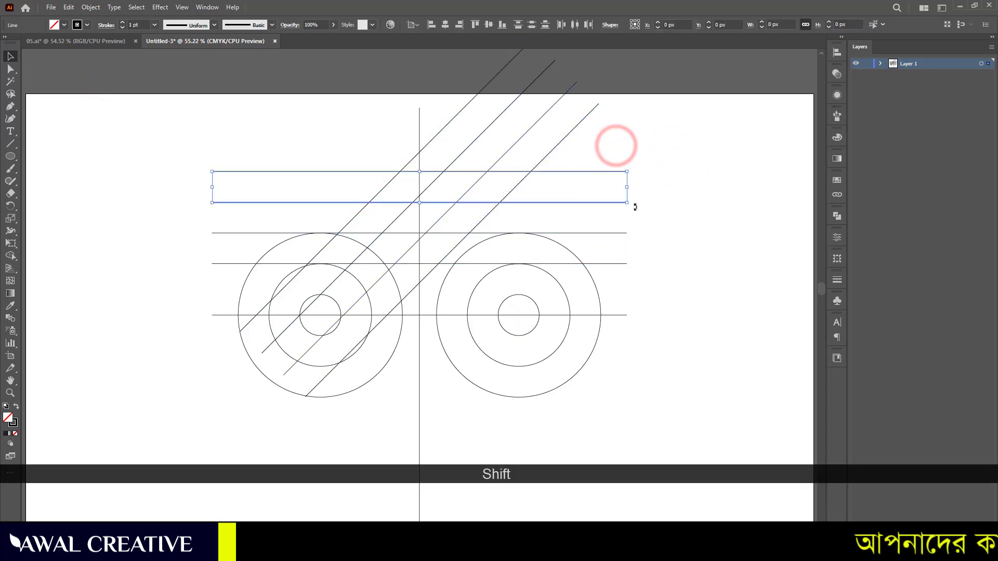
key(Delete)
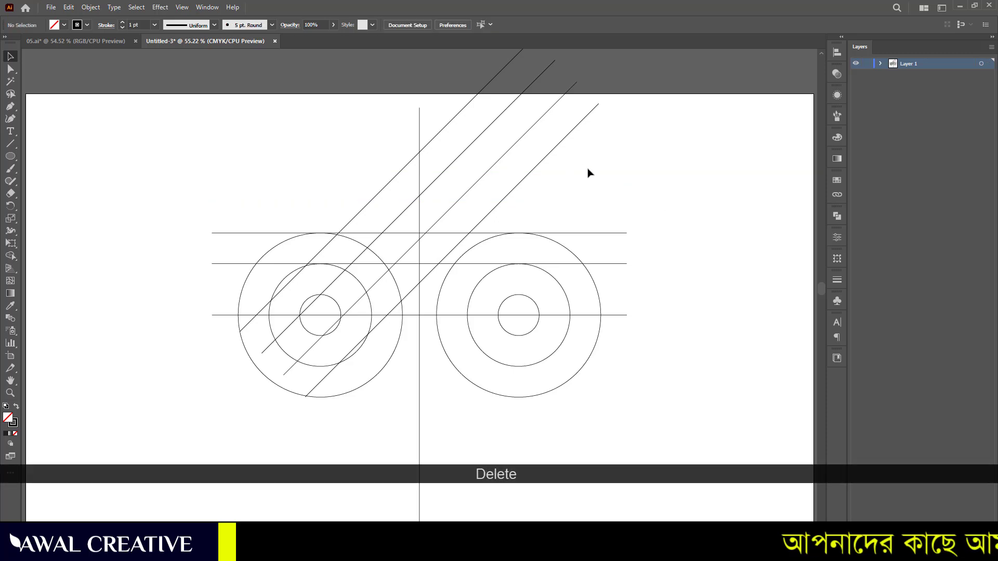
Group the four diagonal lines and deselect the group.
drag(524, 109, 481, 68)
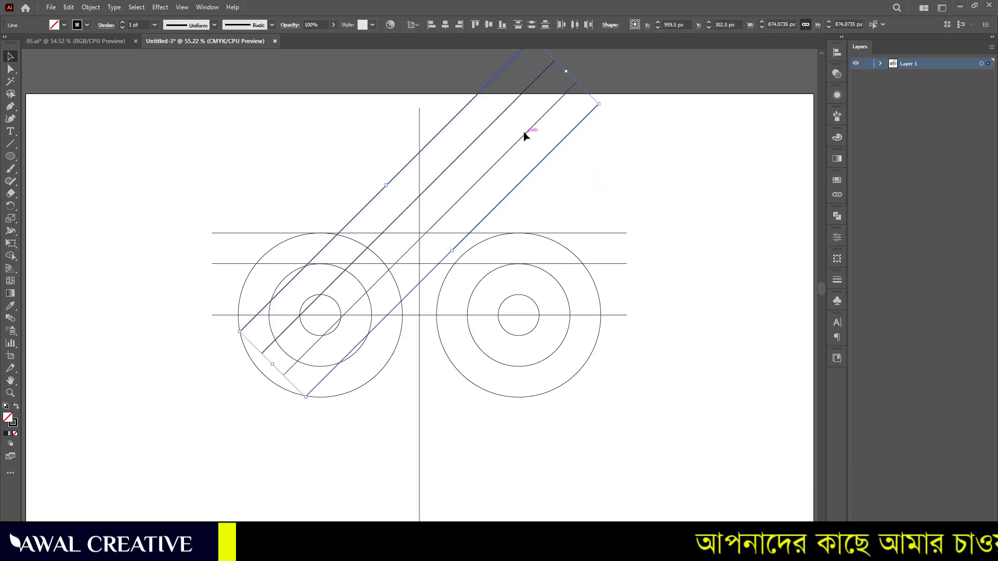
key(ctrl+g)
click(664, 167)
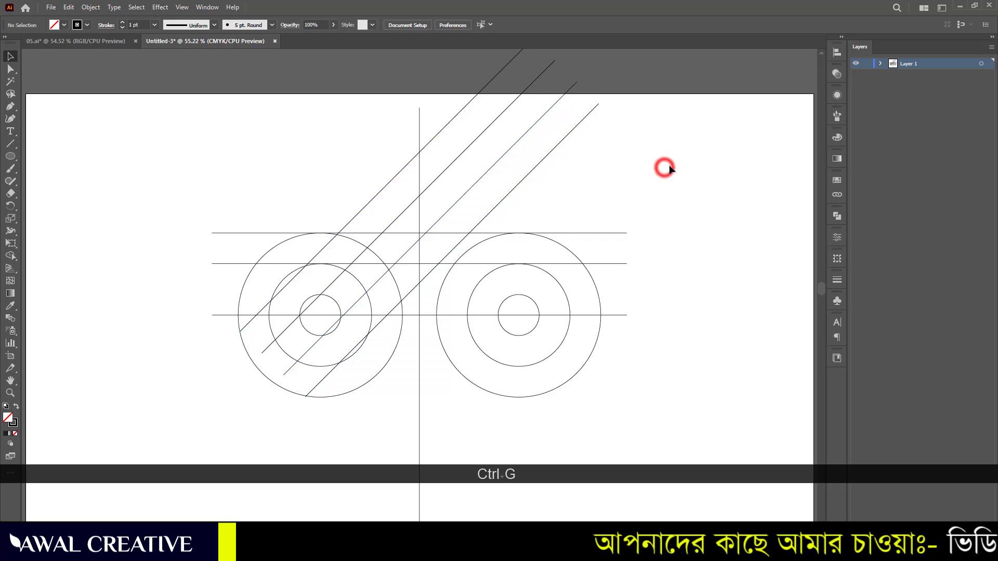
Move the diagonal group onto the right-hand circles and examine in outline view how its lines meet the circle edges.
drag(453, 118, 535, 350)
click(10, 393)
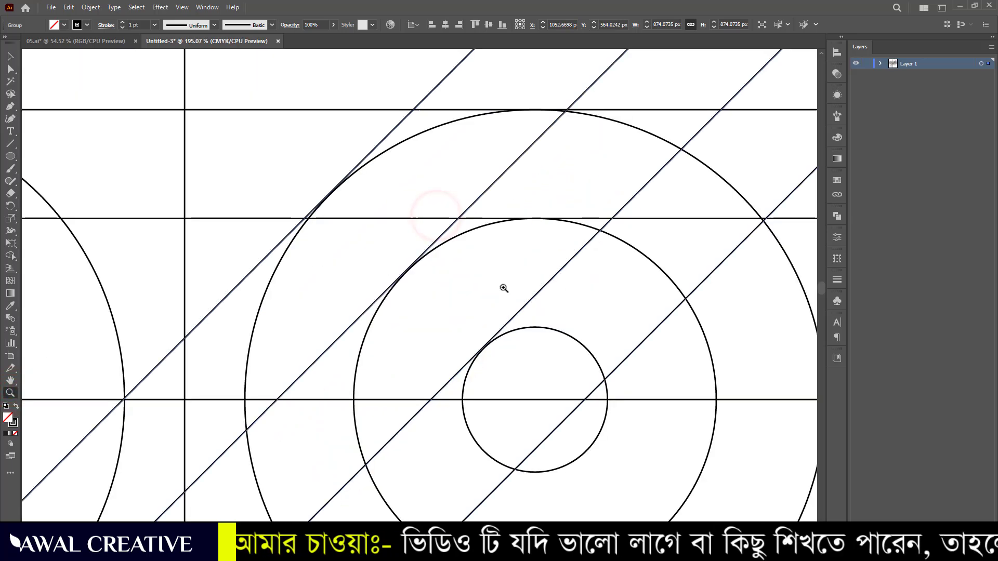
drag(276, 169, 462, 282)
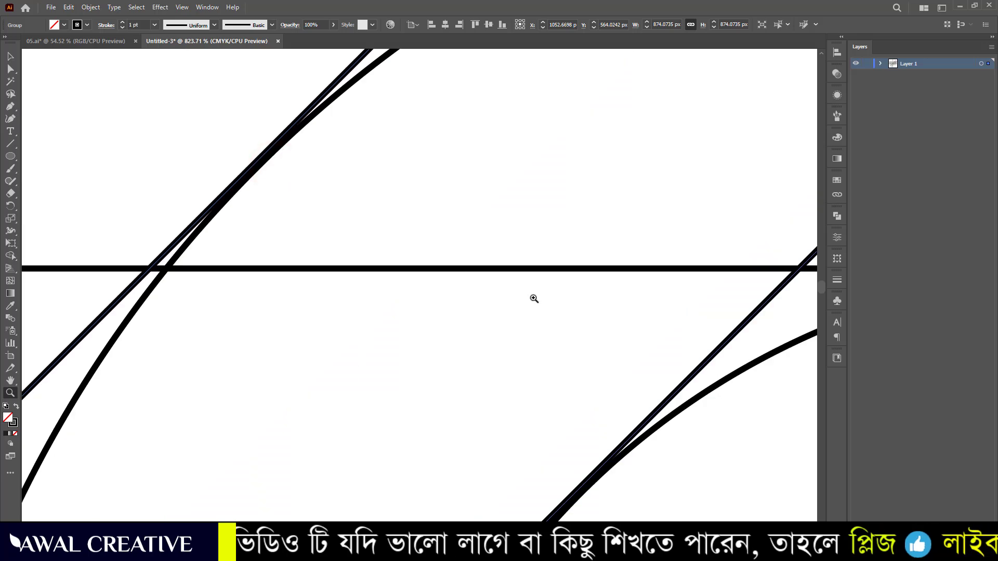
alt+click(346, 264)
drag(571, 296, 481, 236)
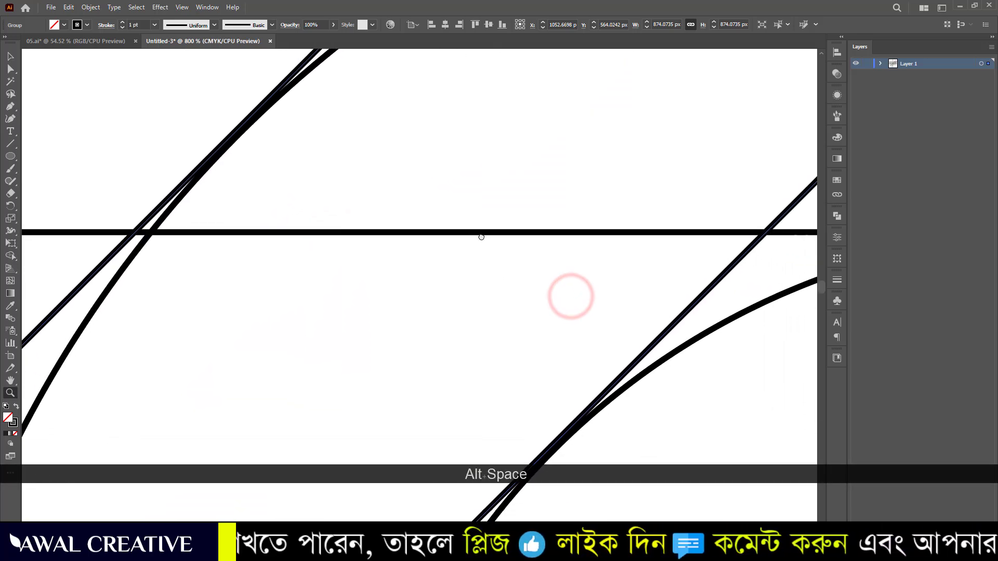
key(ctrl+y)
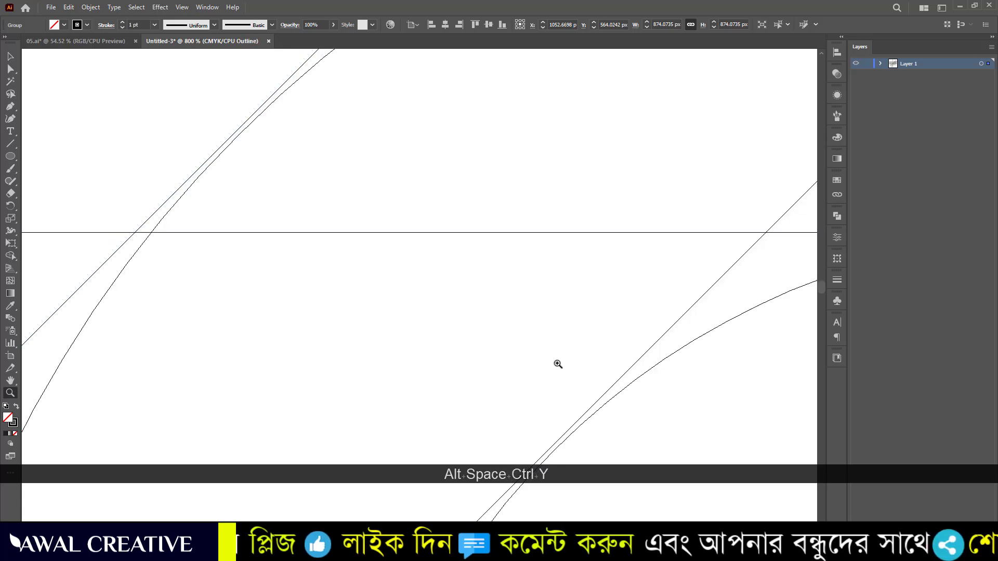
scroll(263, 140, up, 1)
click(10, 56)
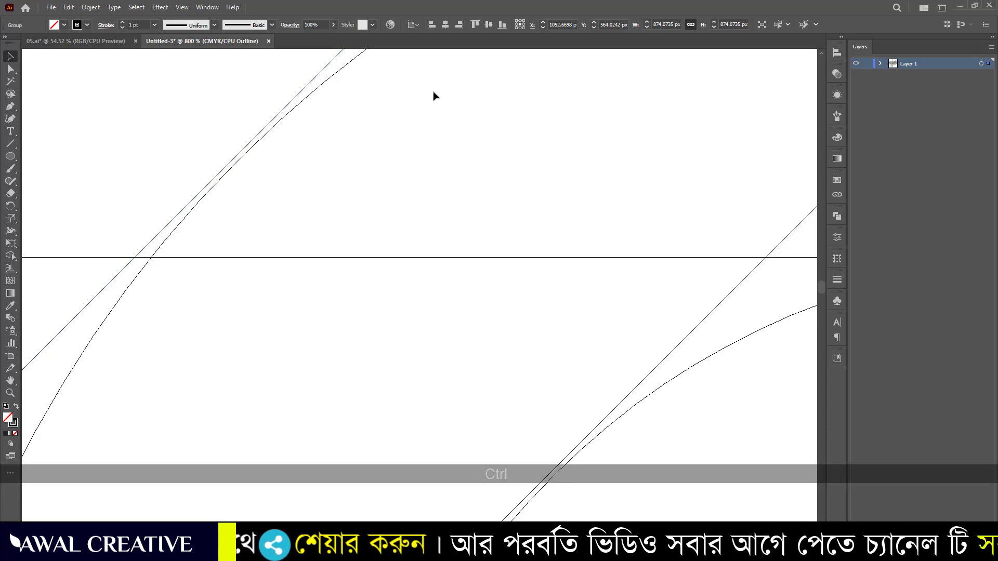
key(ctrl+0)
key(ctrl+y)
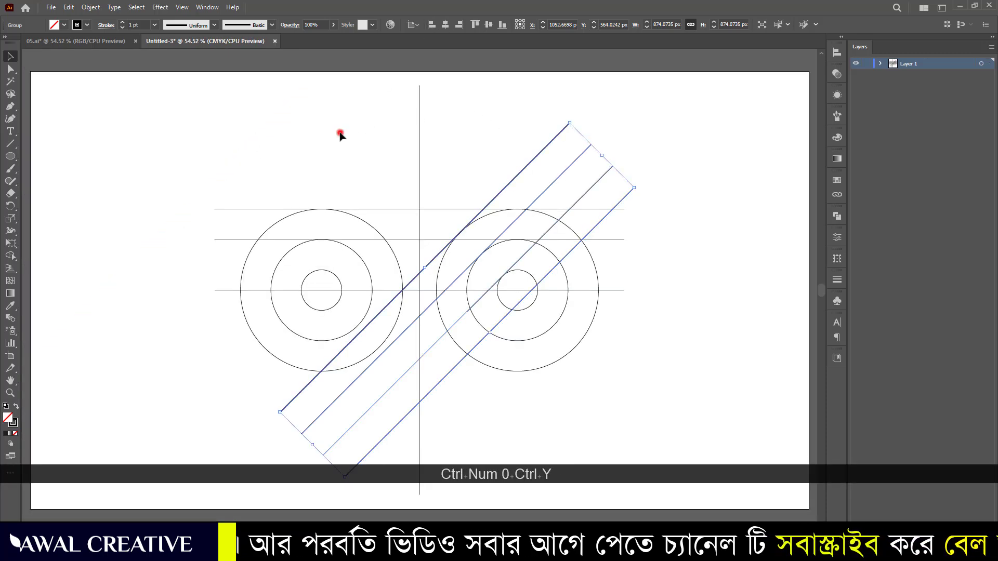
Centre the diagonal line group horizontally and vertically on the artboard, and deselect it.
click(339, 131)
drag(520, 128, 593, 158)
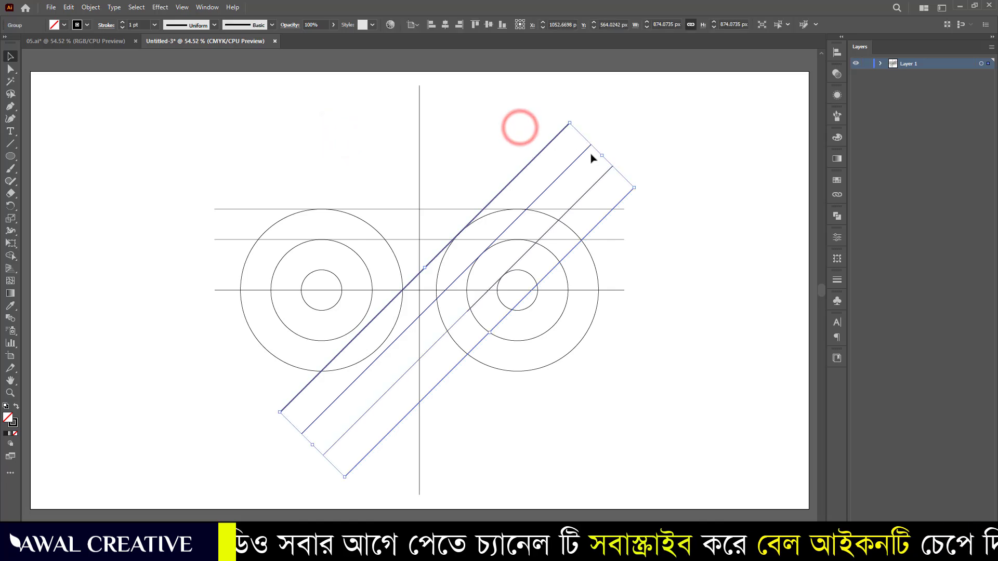
click(445, 24)
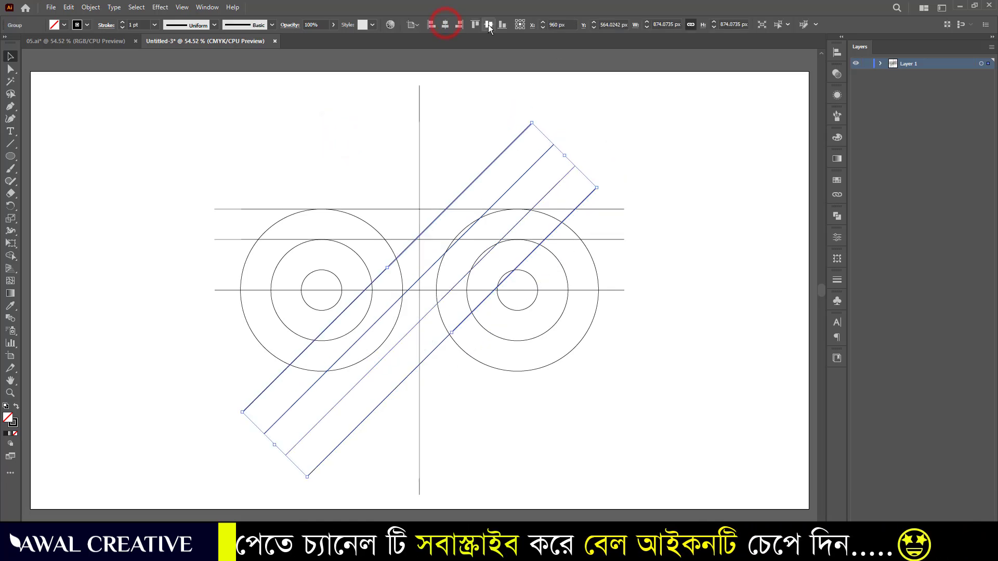
click(488, 23)
click(470, 134)
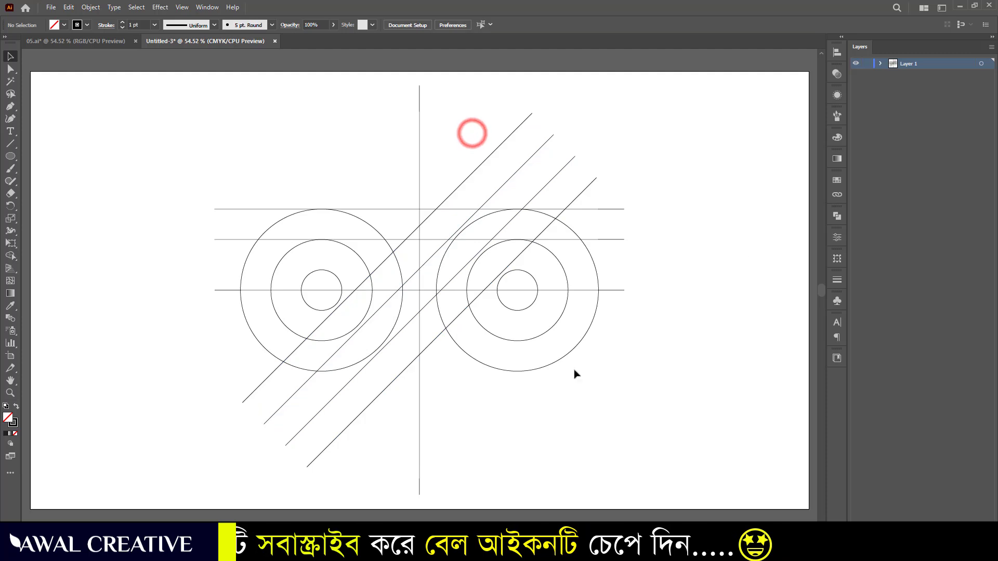
Move the diagonal group horizontally to the right-hand circles and fine-tune it in outline view so its lines touch the circles' edges.
drag(389, 386, 436, 395)
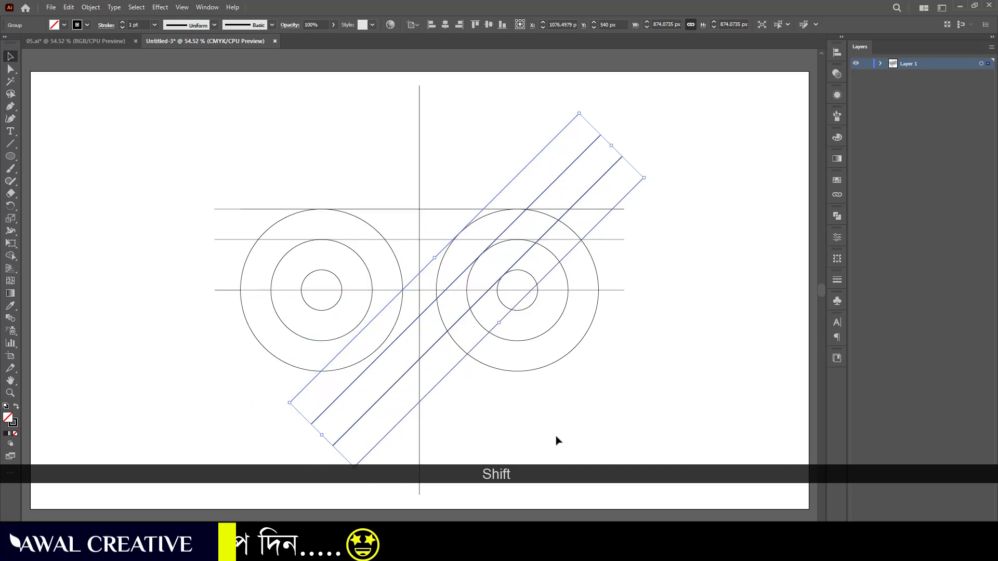
click(9, 393)
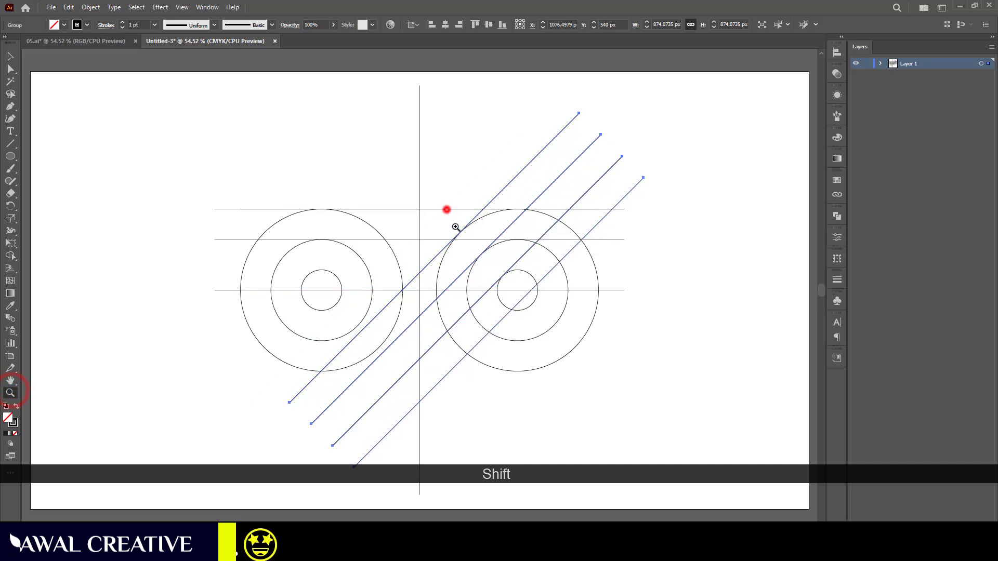
drag(456, 227, 487, 270)
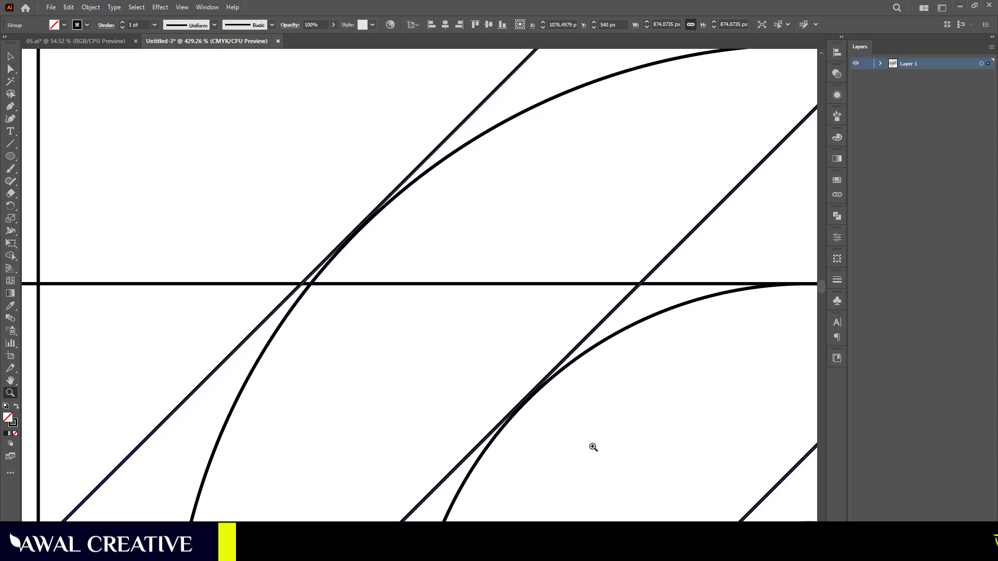
key(ctrl+y)
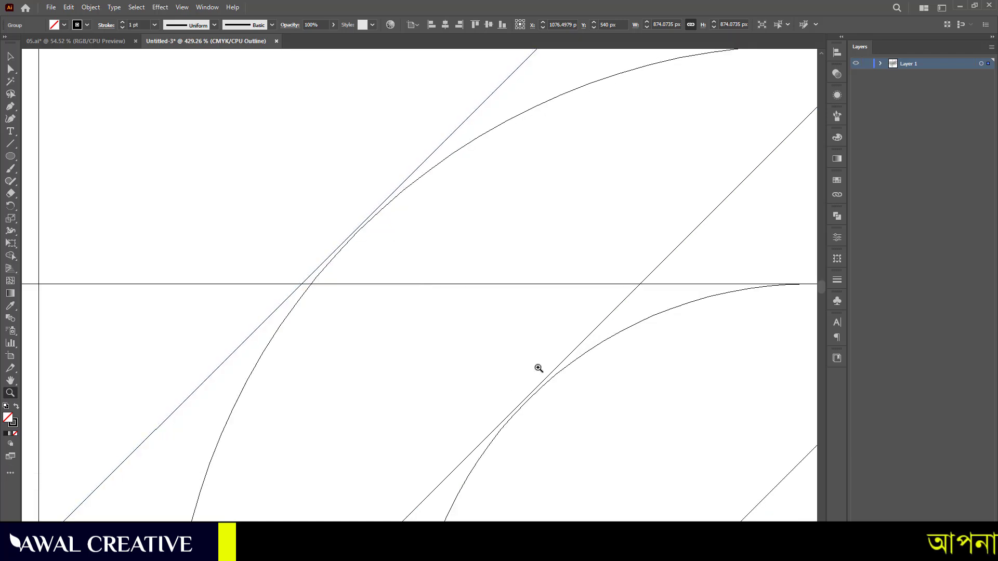
scroll(538, 368, down, 3)
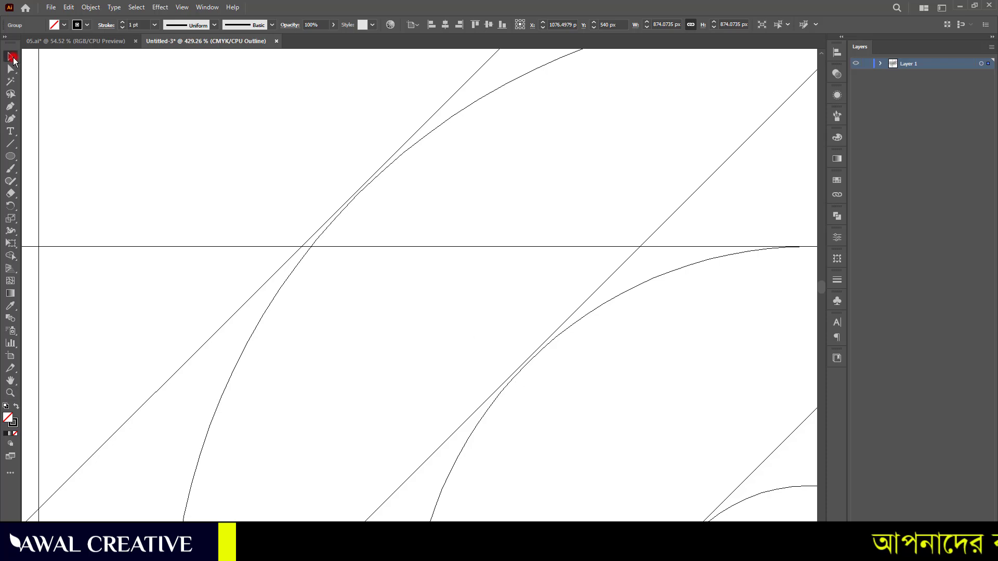
click(11, 56)
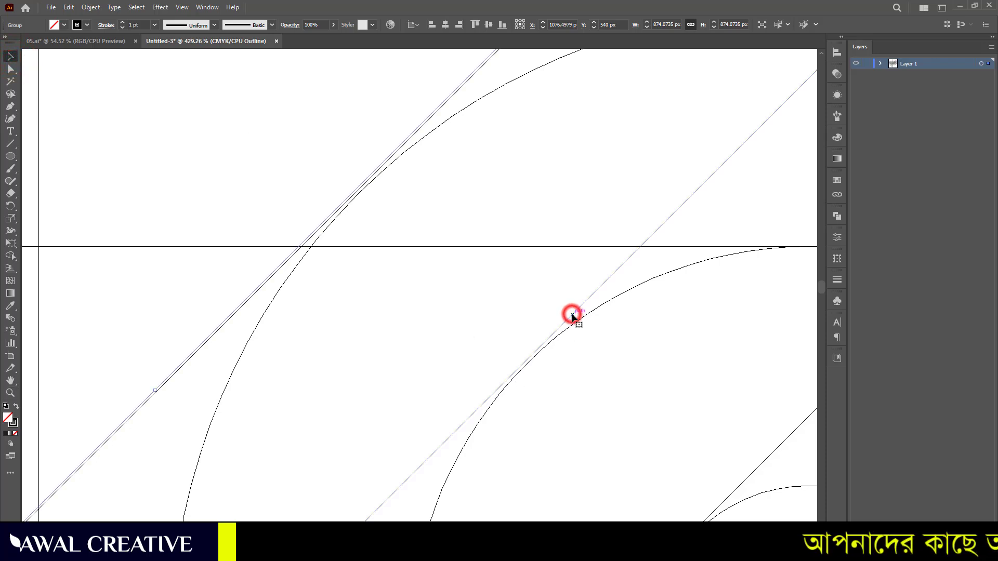
drag(572, 316, 576, 318)
click(553, 391)
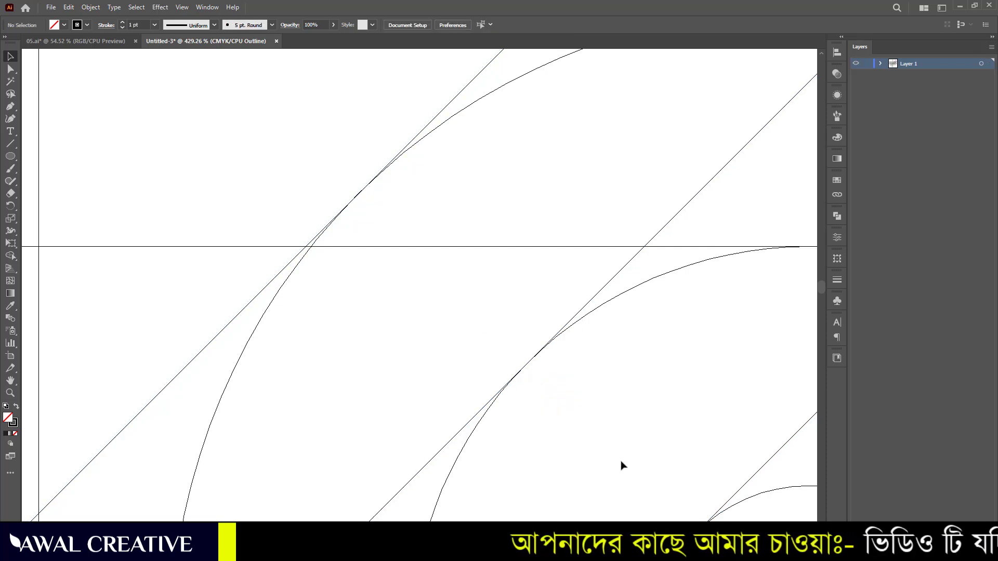
Examine in outline view where the diagonals touch the small, middle and large right-hand circles, and return to the full artboard preview.
key(space)
drag(618, 450, 473, 224)
drag(657, 387, 519, 197)
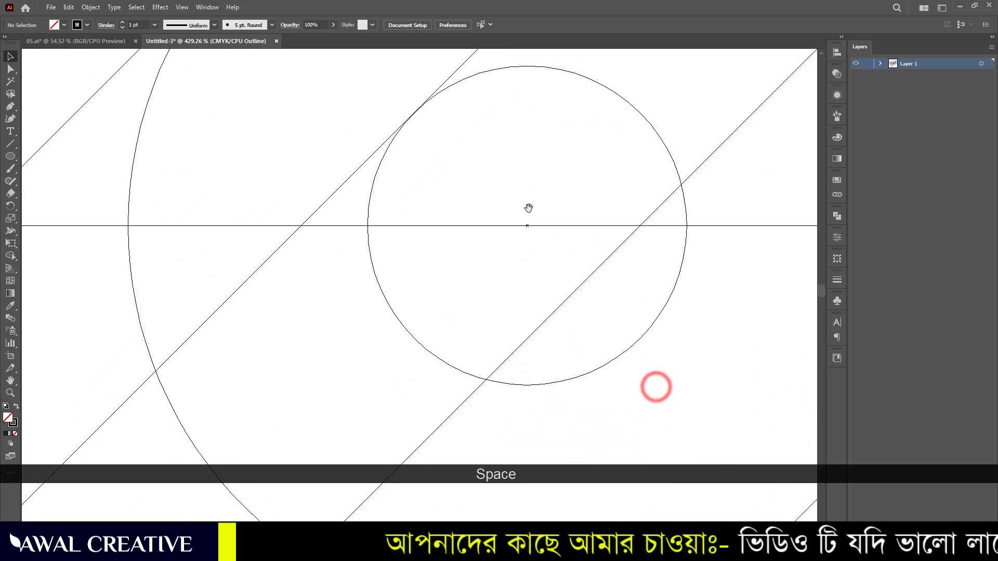
drag(479, 164, 625, 417)
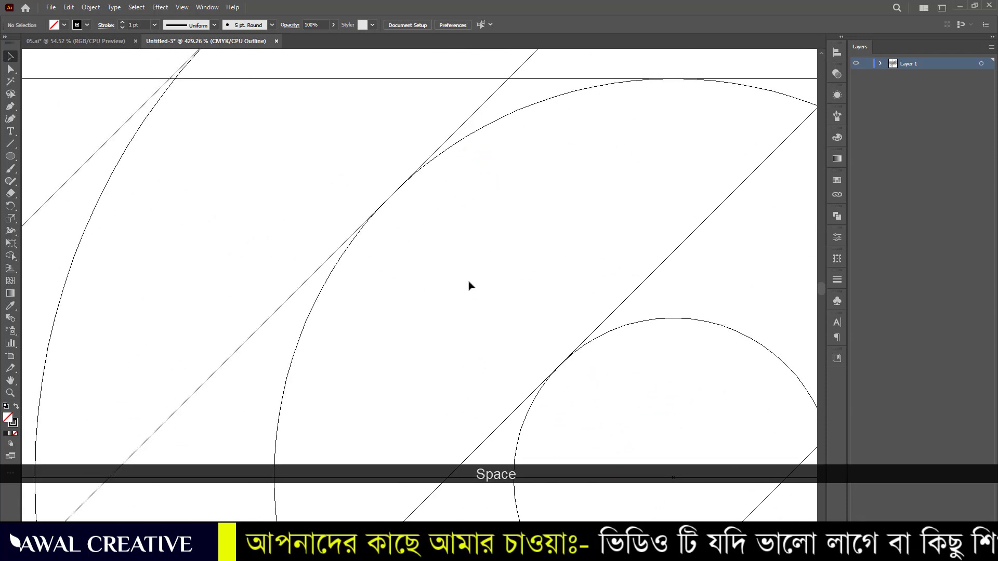
key(space)
drag(401, 198, 608, 357)
drag(422, 173, 549, 312)
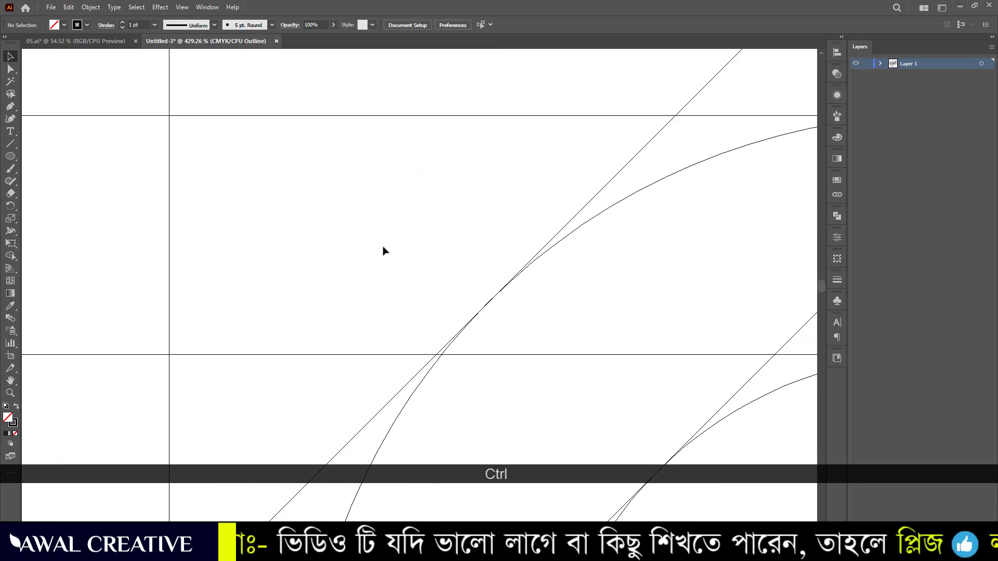
key(ctrl+KP_0)
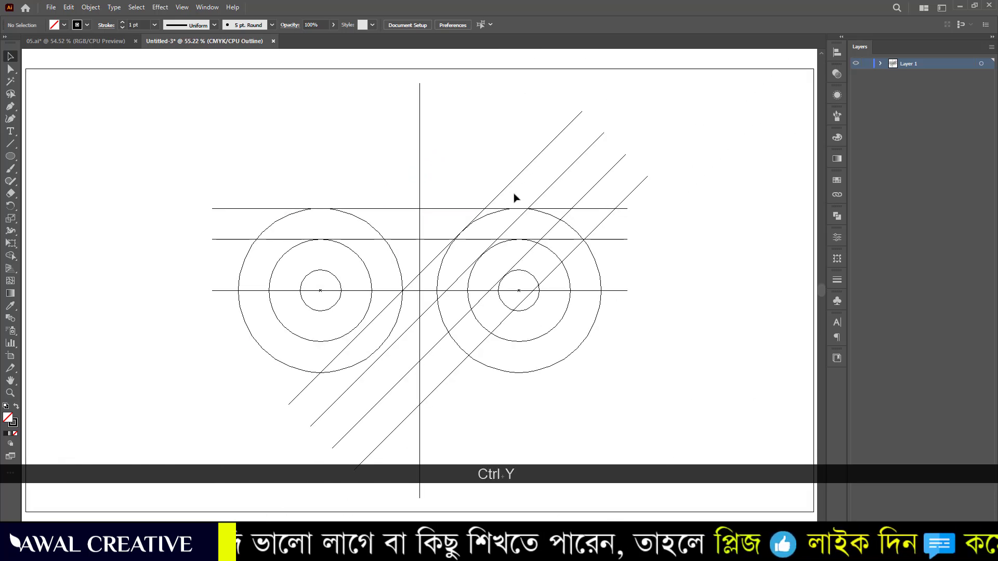
key(ctrl+y)
click(722, 180)
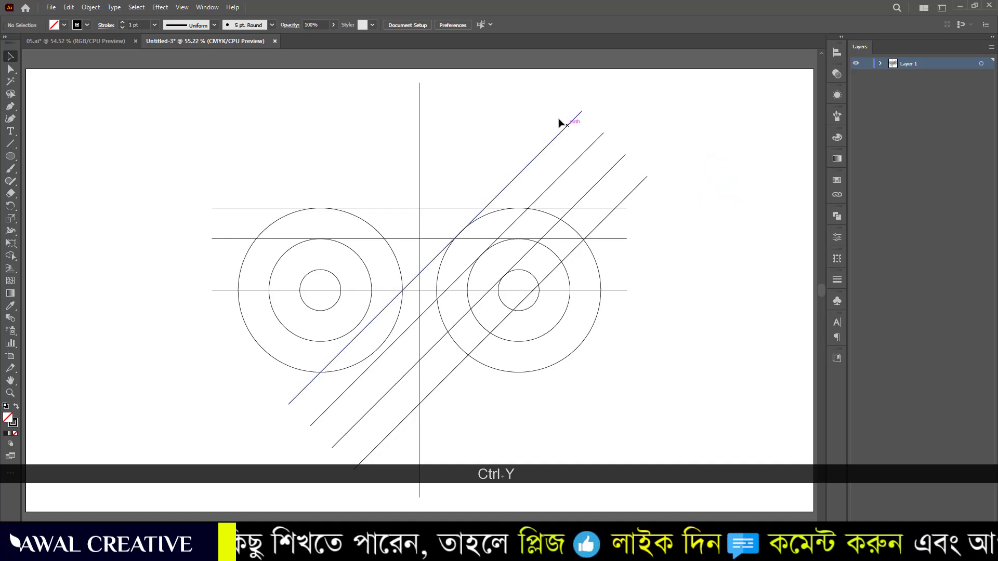
Create a copy of the diagonal line group reflected across the vertical axis.
drag(550, 109, 630, 149)
right_click(622, 161)
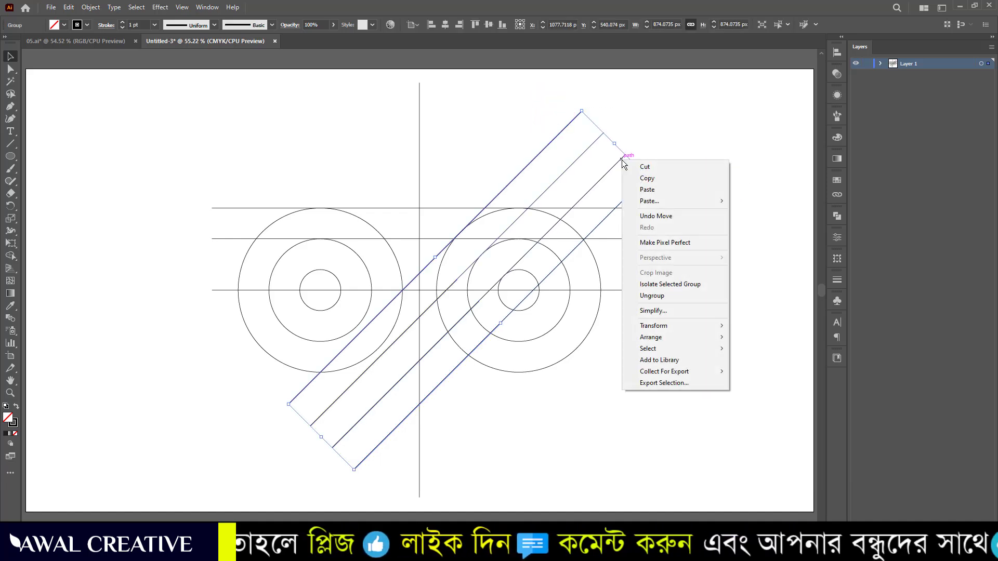
click(675, 323)
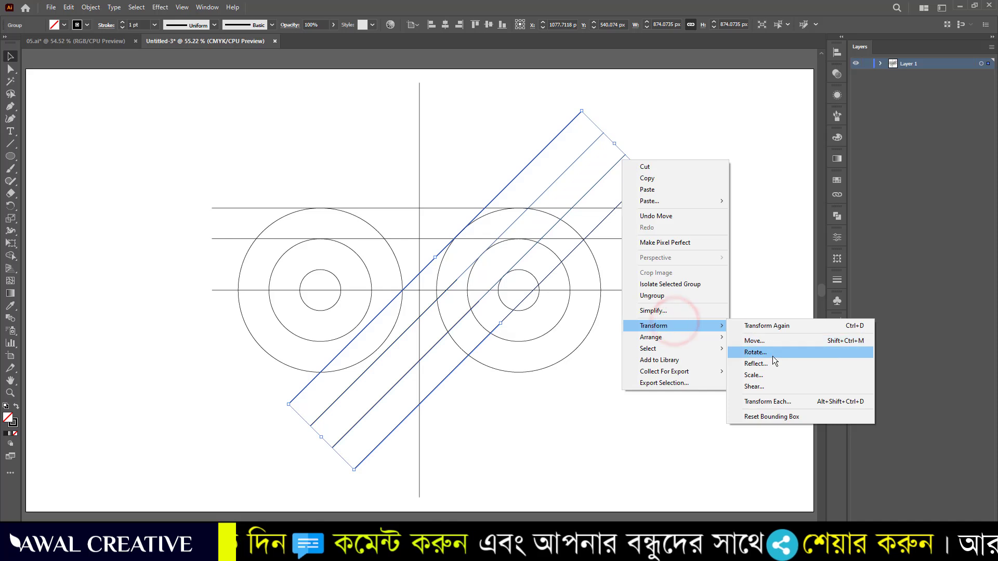
click(770, 364)
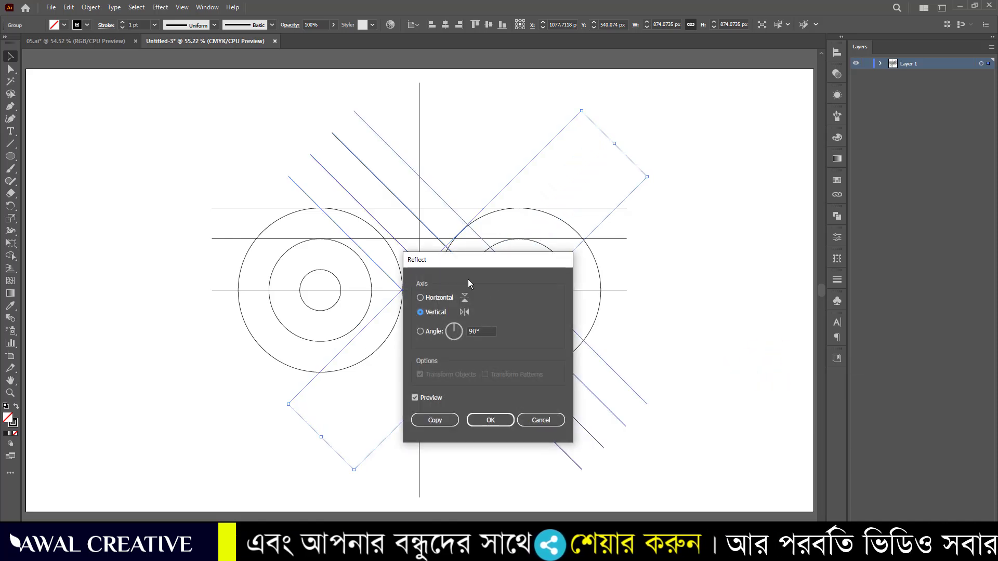
click(436, 312)
click(443, 419)
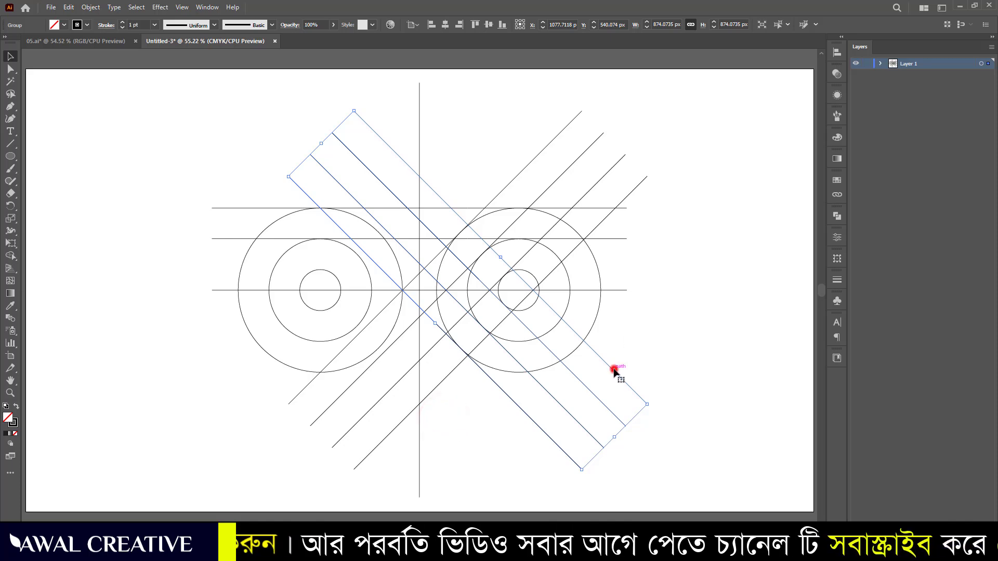
Move the reflected diagonal group horizontally onto the left-hand circles and adjust it in outline view until its outer line touches the large circle.
drag(614, 371, 517, 384)
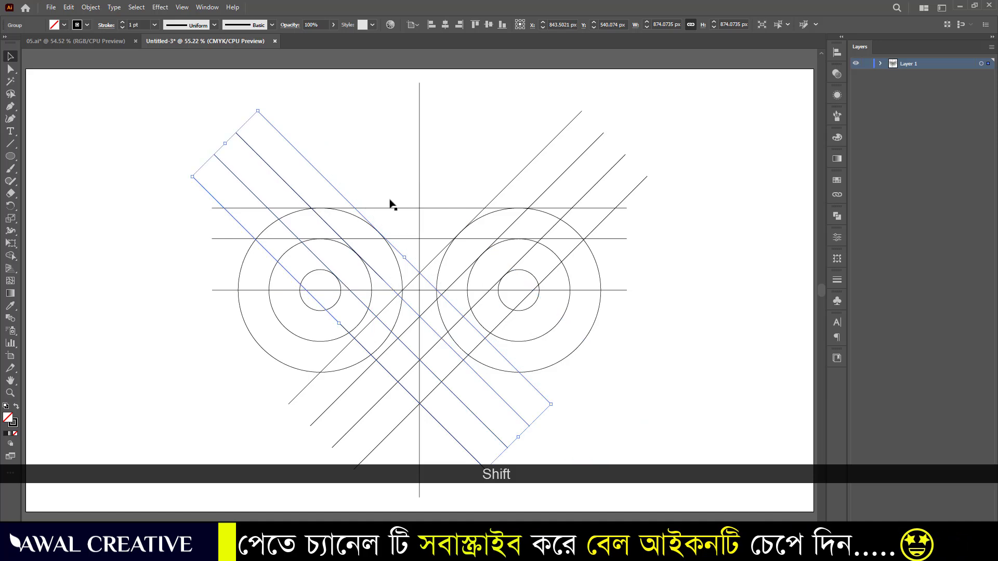
click(10, 394)
drag(326, 215, 401, 275)
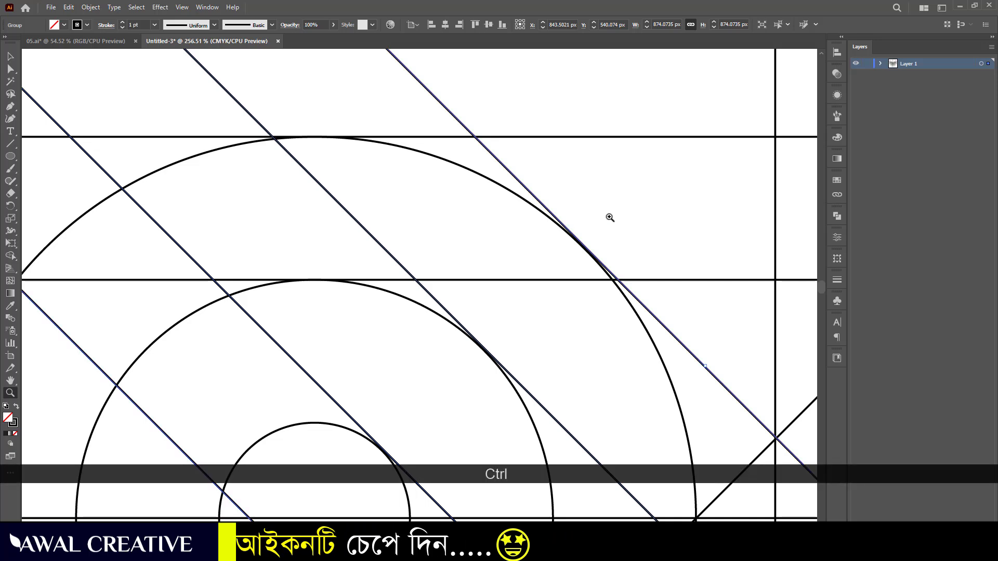
key(ctrl+y)
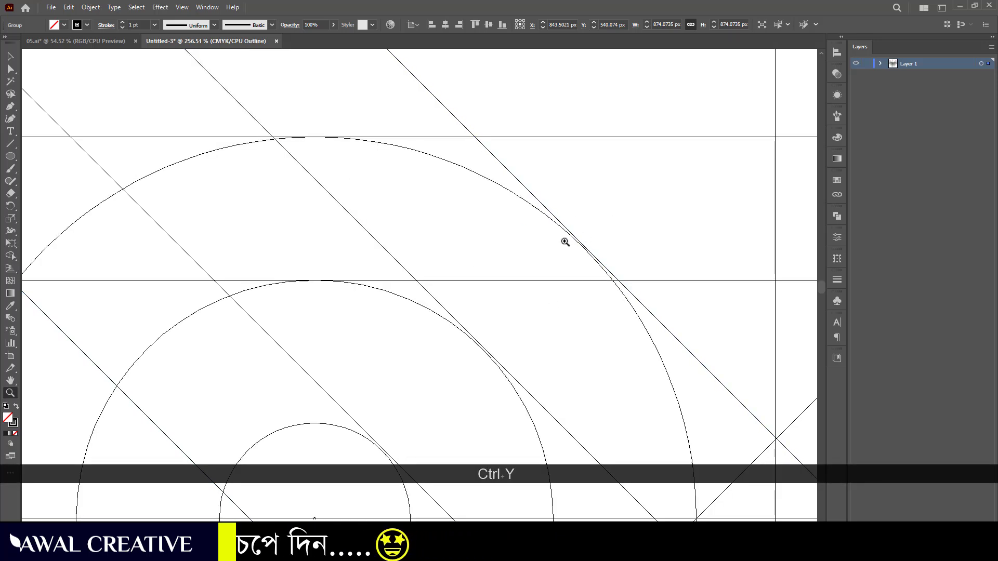
click(10, 56)
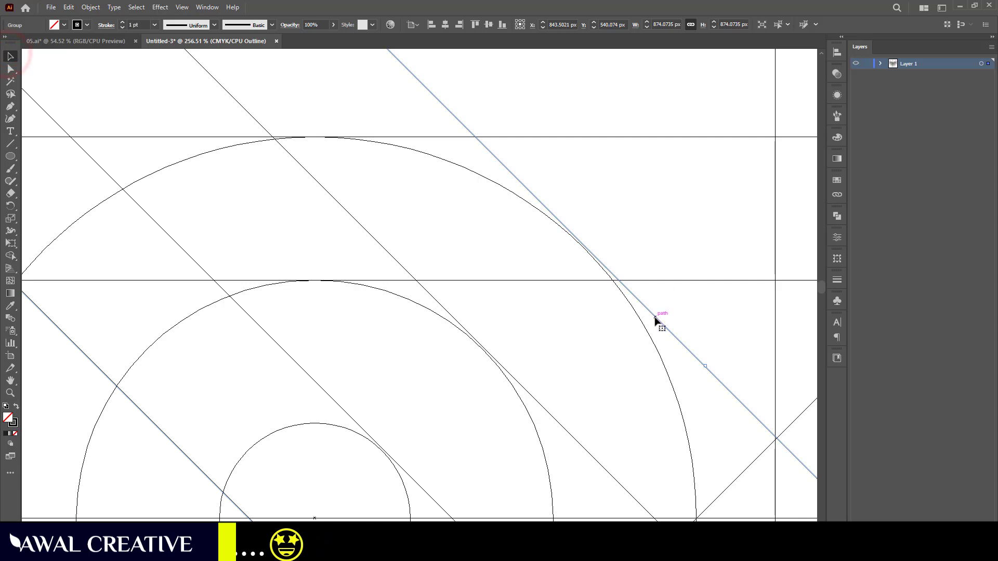
click(677, 226)
drag(677, 342, 676, 344)
click(643, 230)
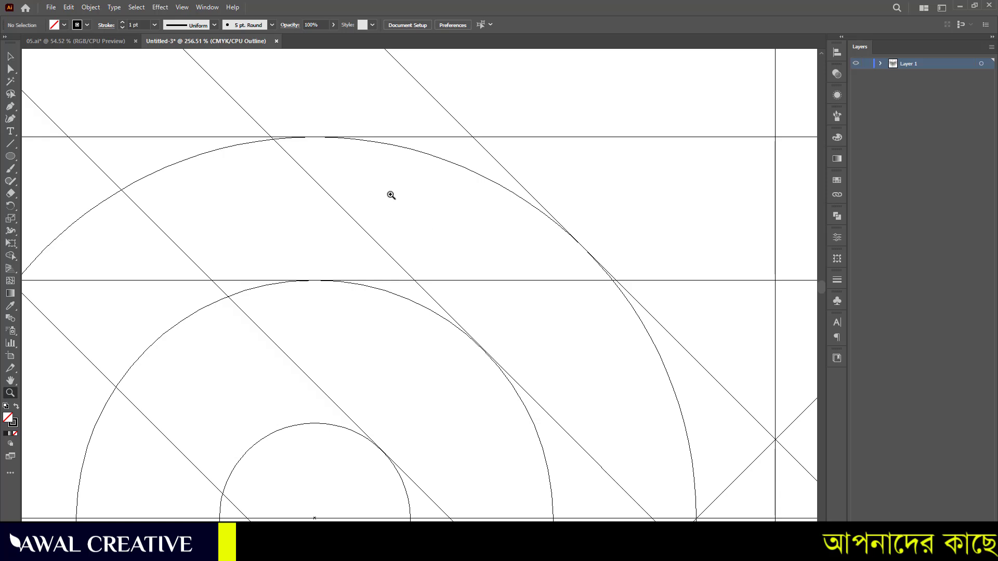
Fine-tune the left diagonal group against the medium circle's edge in outline view, check the small circle, and return to the full artboard preview.
drag(391, 195, 648, 442)
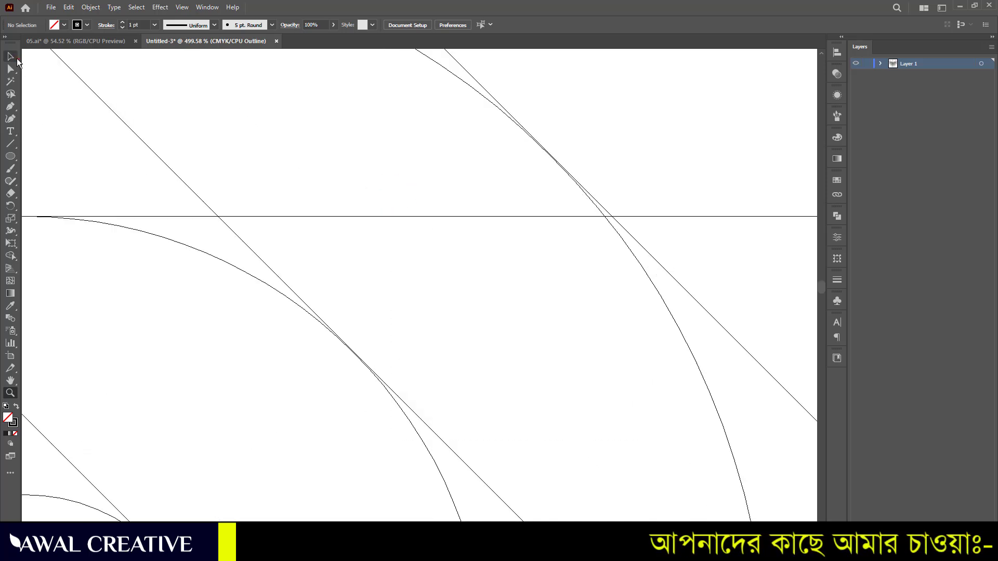
click(11, 57)
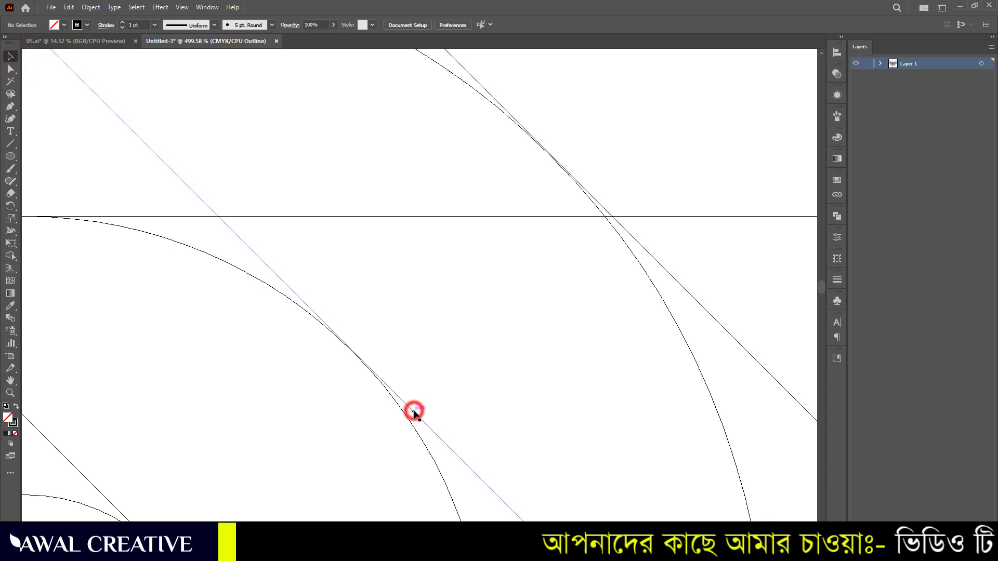
drag(415, 411, 415, 412)
click(453, 368)
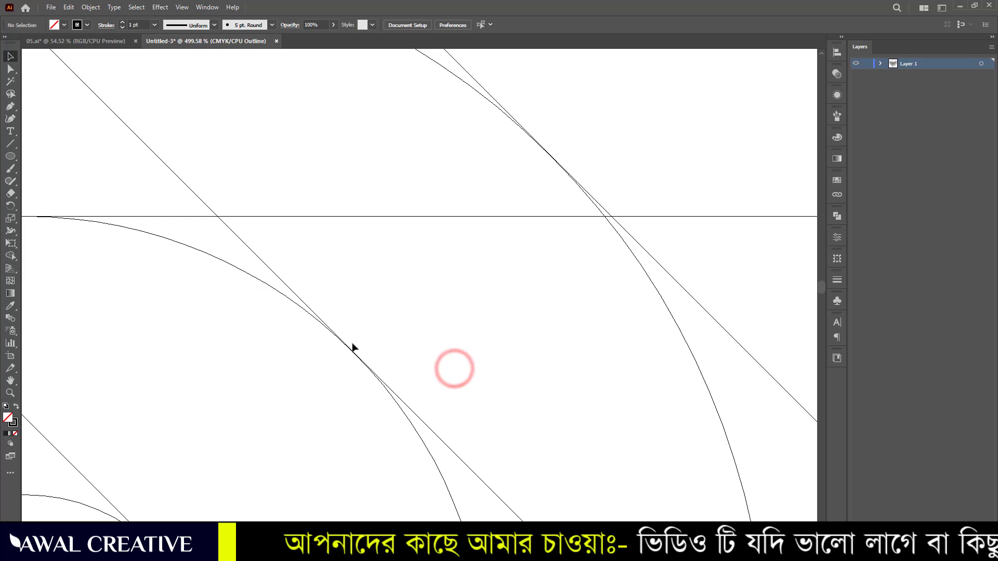
click(553, 154)
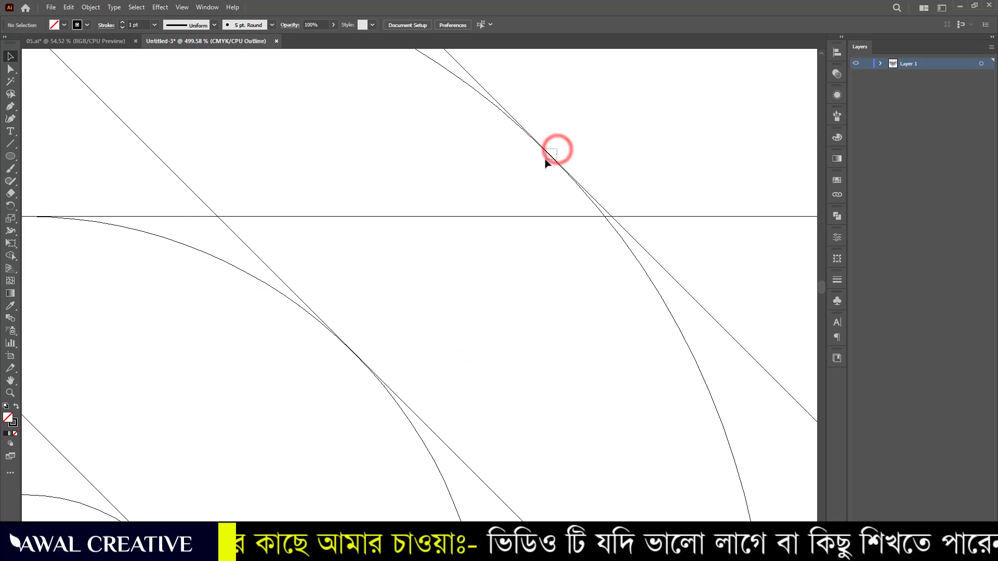
click(367, 351)
key(space)
drag(294, 439, 470, 274)
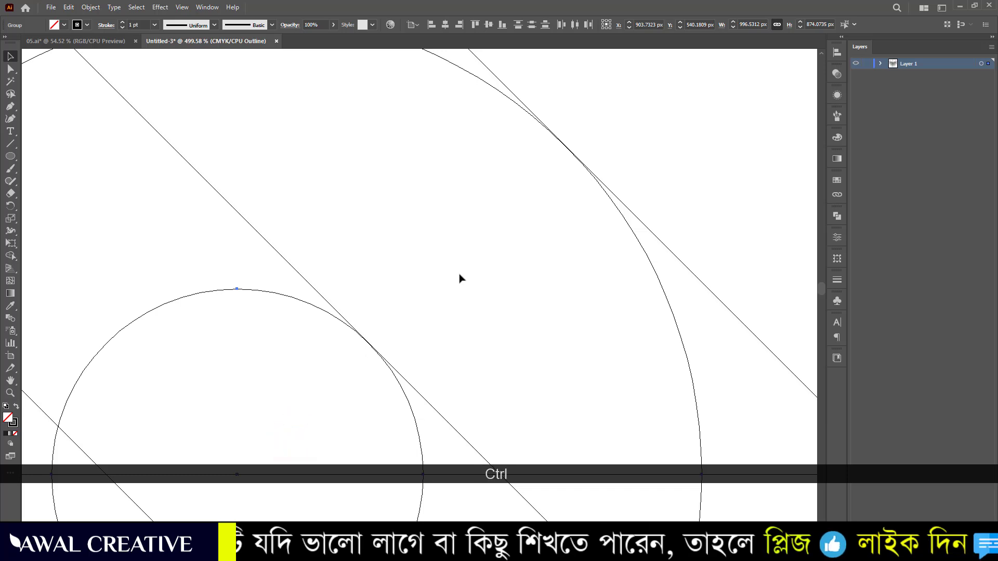
key(ctrl+0)
click(133, 136)
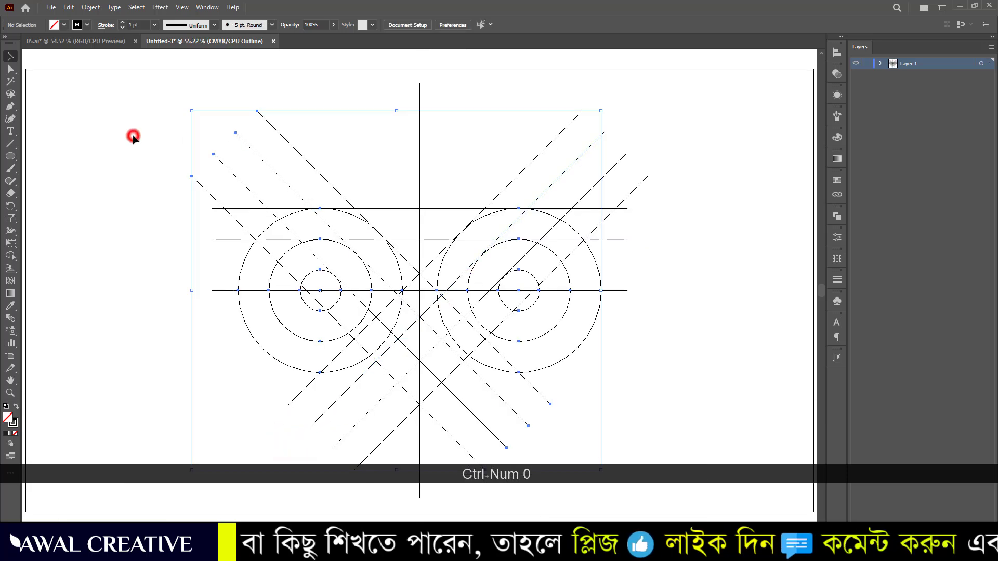
key(ctrl+y)
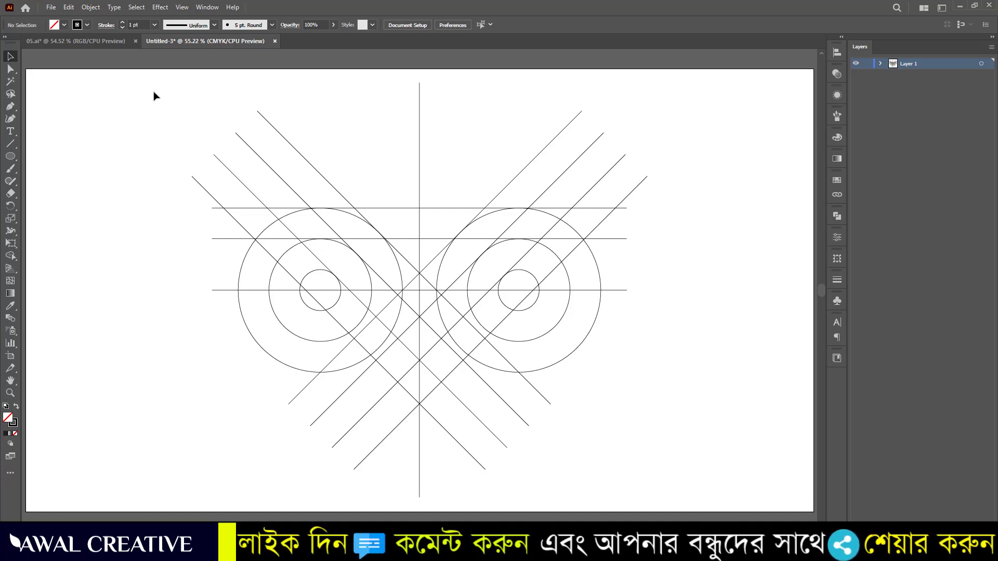
drag(154, 92, 185, 190)
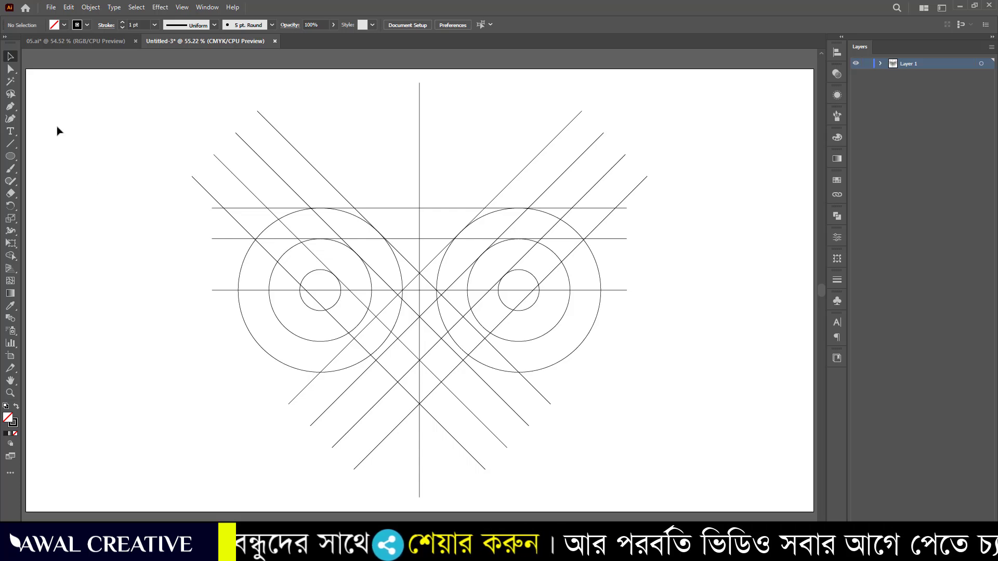
Draw a circle about 154 px wide above the large right-hand circle and centre it horizontally over the large circle's intersection with the second horizontal line.
click(17, 159)
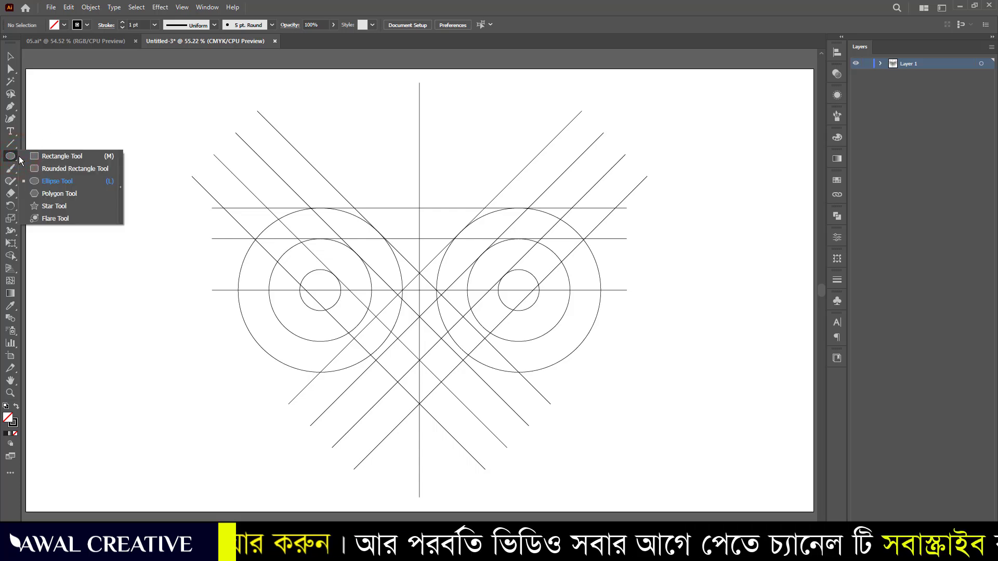
click(49, 181)
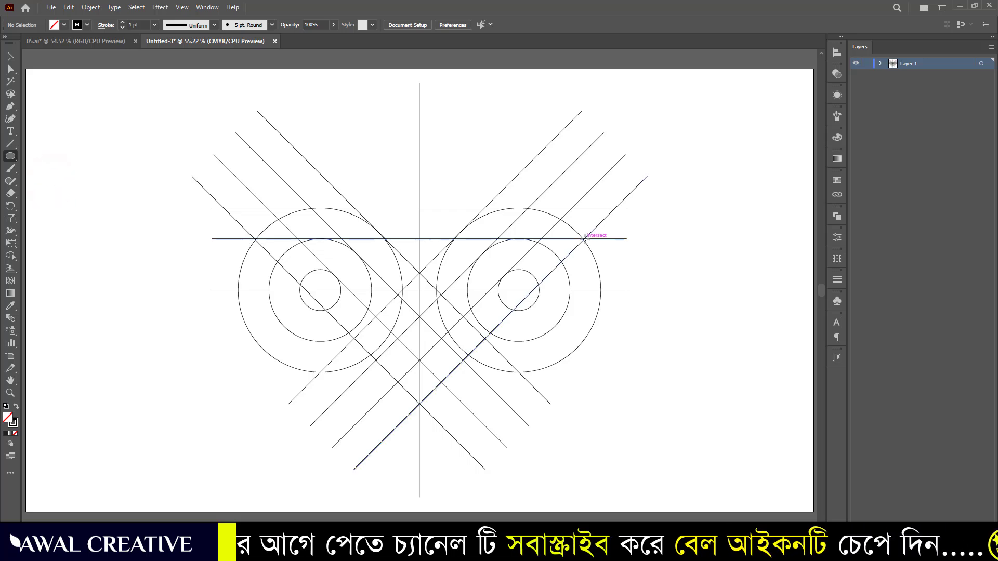
mouse_move(584, 239)
mouse_down()
mouse_move(614, 215)
mouse_move(648, 220)
mouse_up()
click(10, 56)
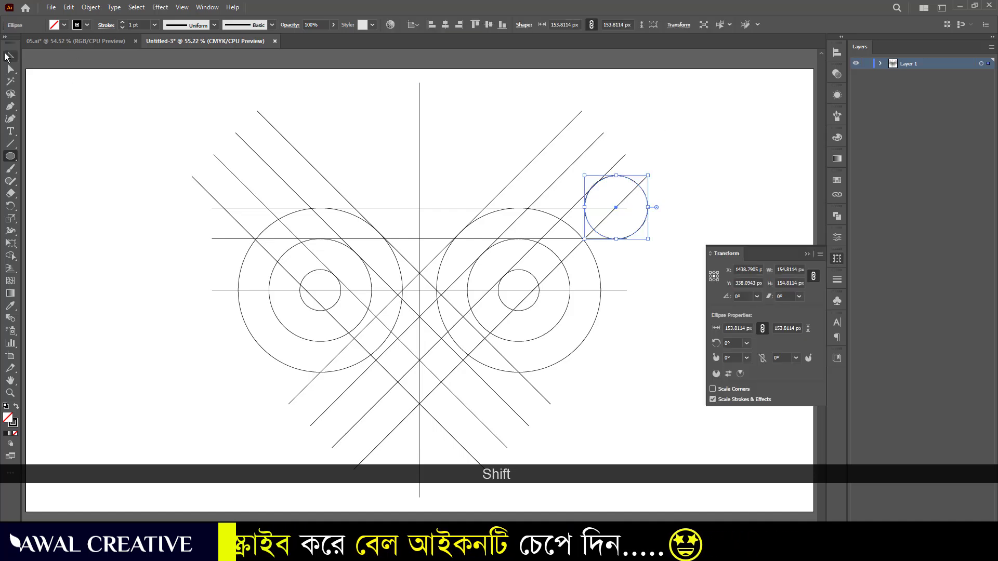
click(638, 229)
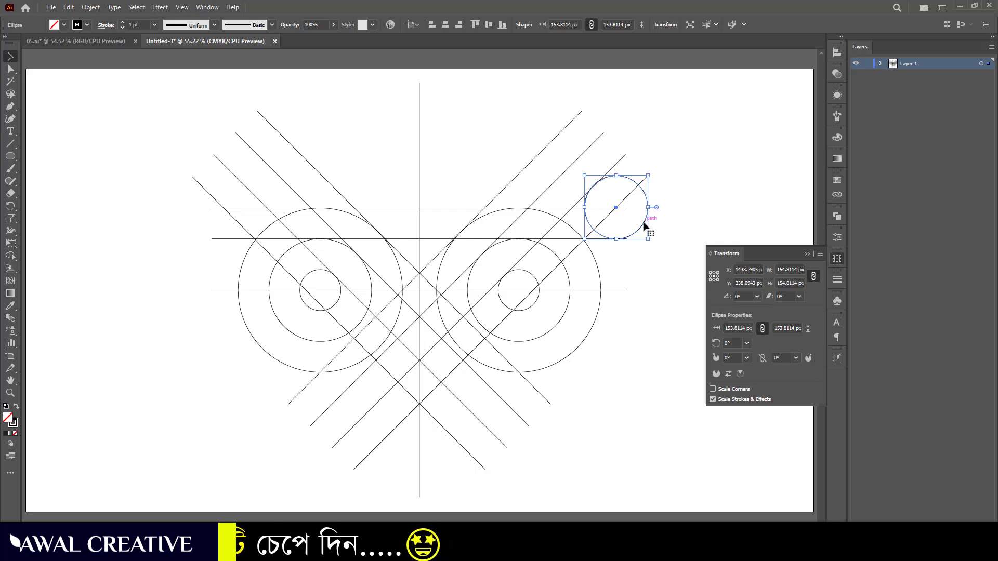
drag(643, 224, 612, 224)
click(697, 223)
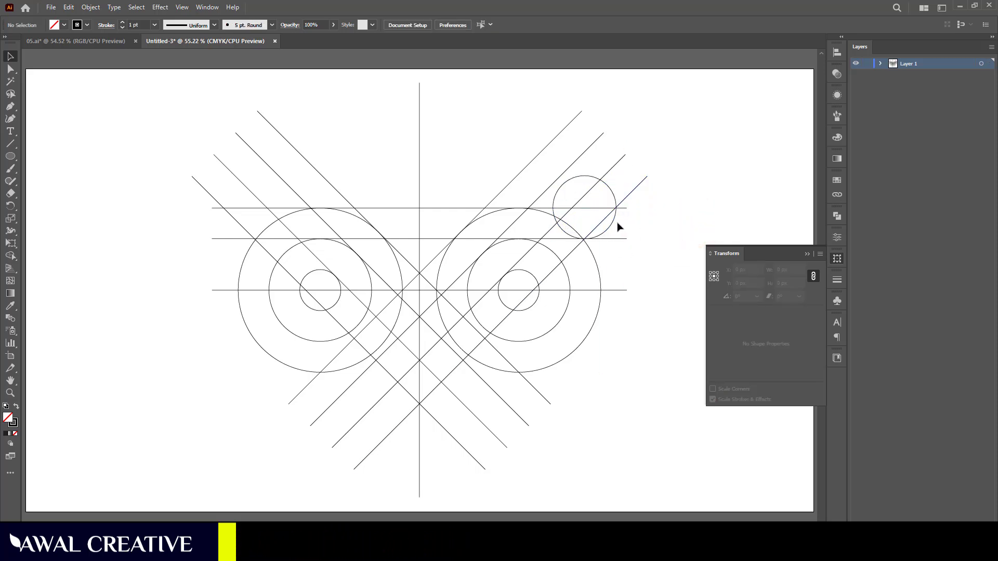
Enlarge the upper right circle proportionally to about 159 px wide and deselect it.
click(610, 191)
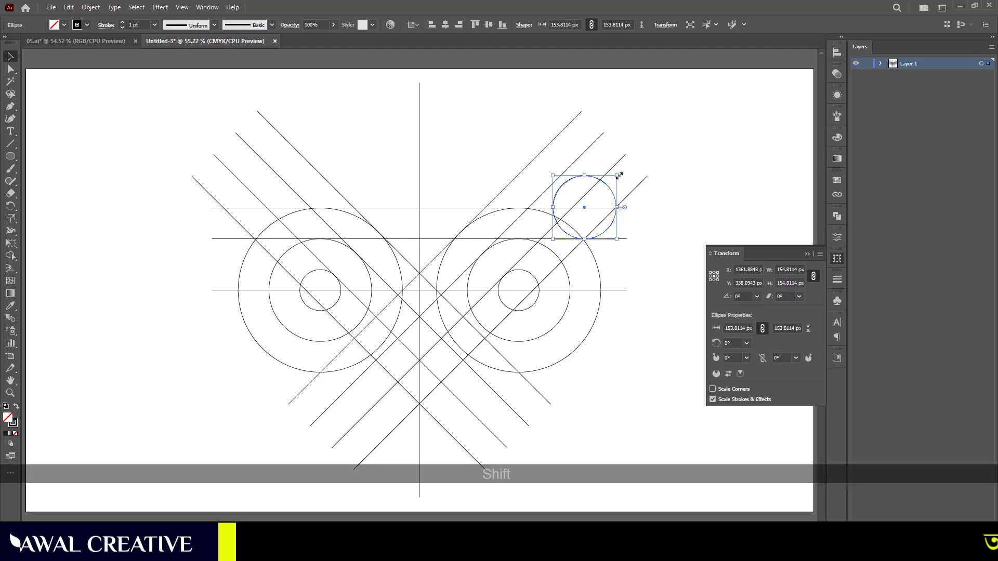
drag(616, 176, 635, 177)
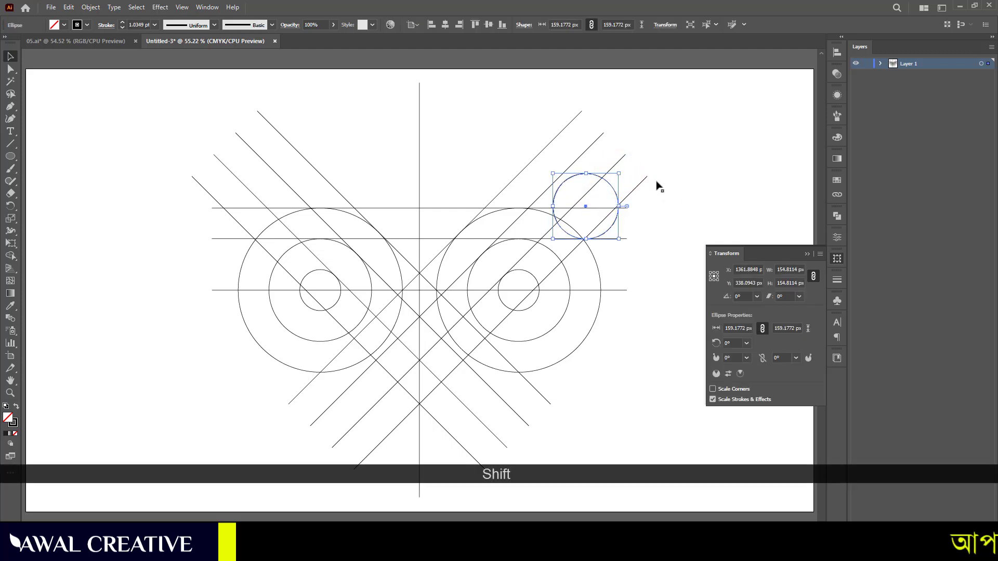
click(685, 218)
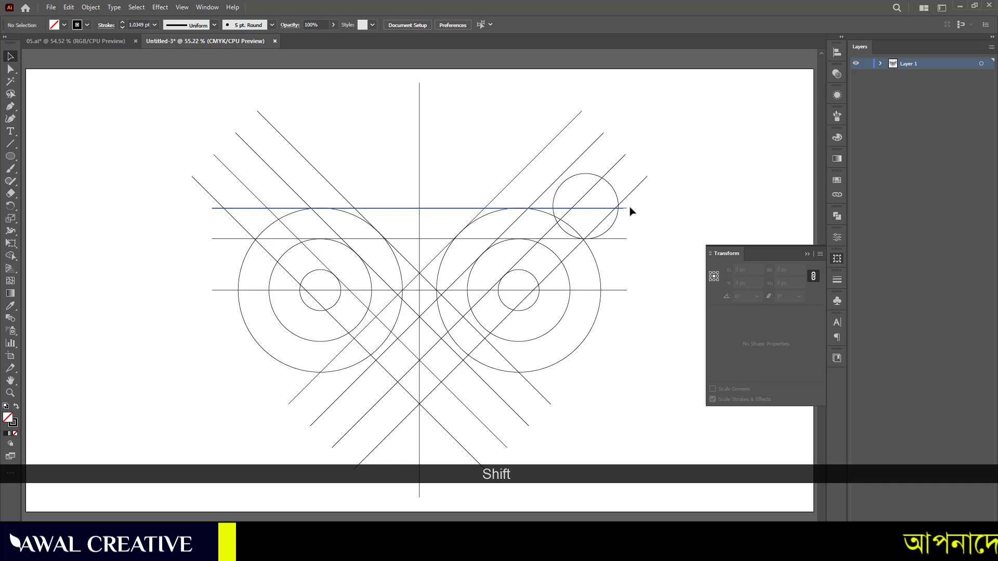
Copy the upper right circle horizontally to the left side and nudge it over the matching intersection on the large left-hand circle.
click(613, 185)
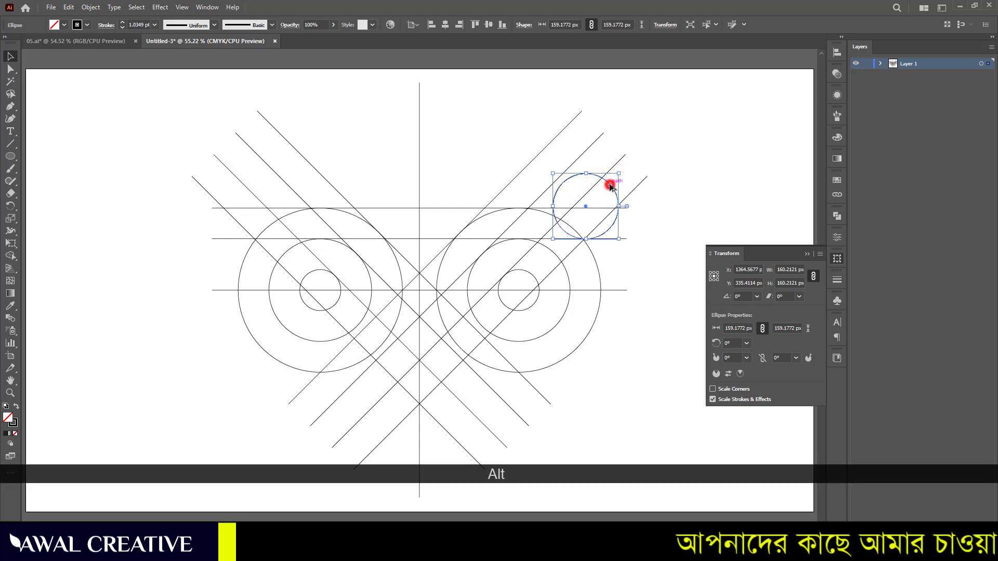
drag(611, 187, 282, 218)
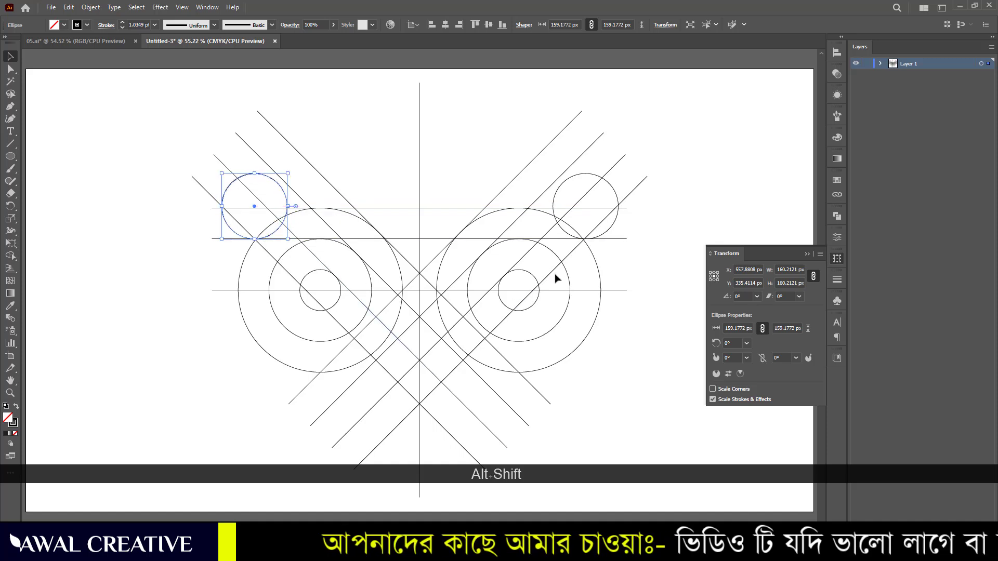
key(Right)
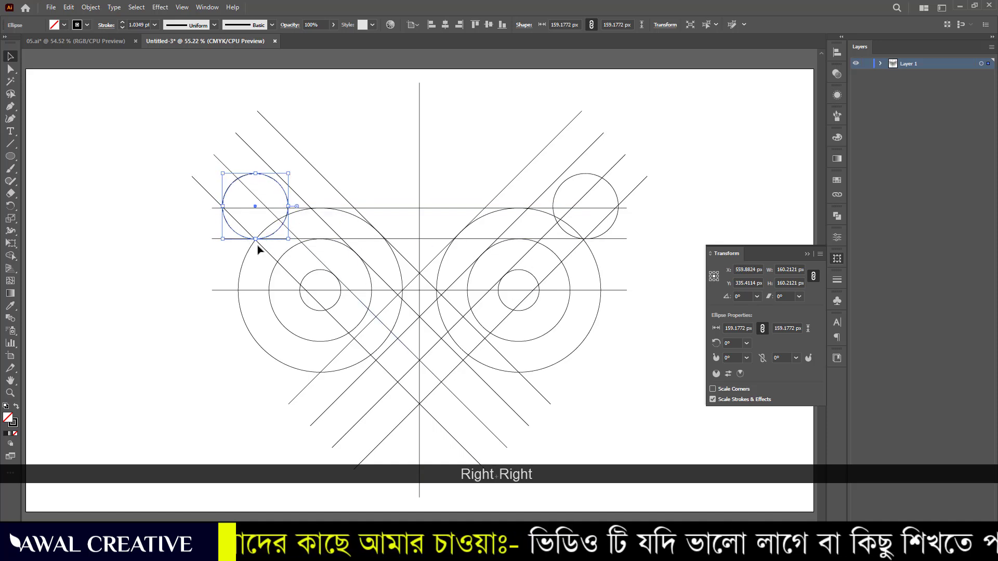
click(159, 156)
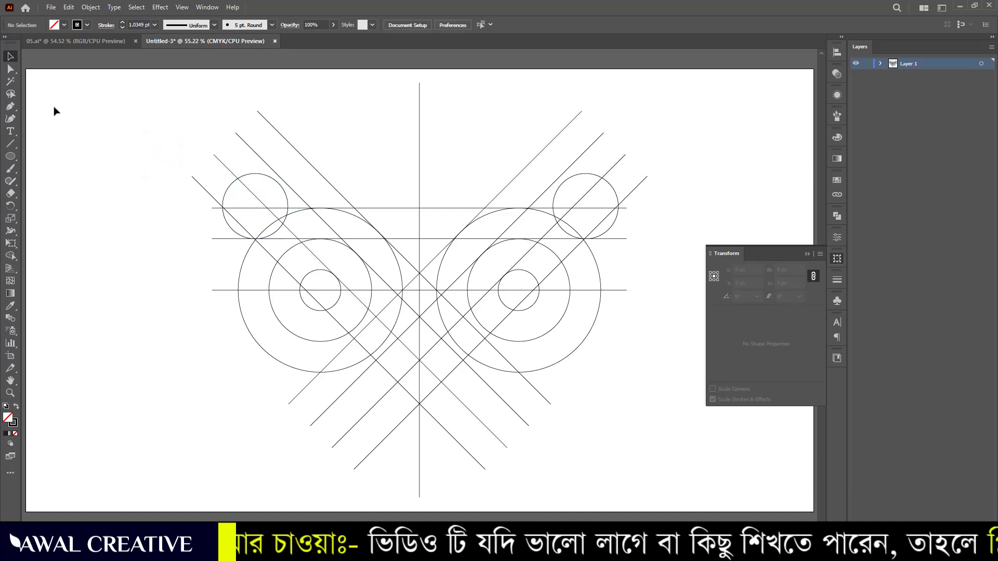
Select all circles and lines and set up the Shape Builder tool with a black fill and no stroke.
drag(104, 93, 696, 455)
click(807, 254)
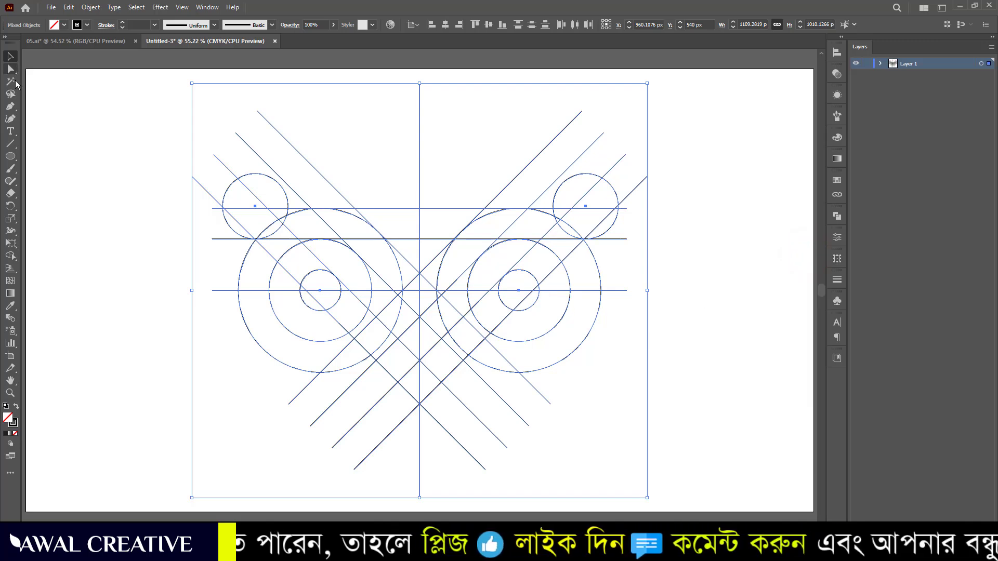
click(10, 255)
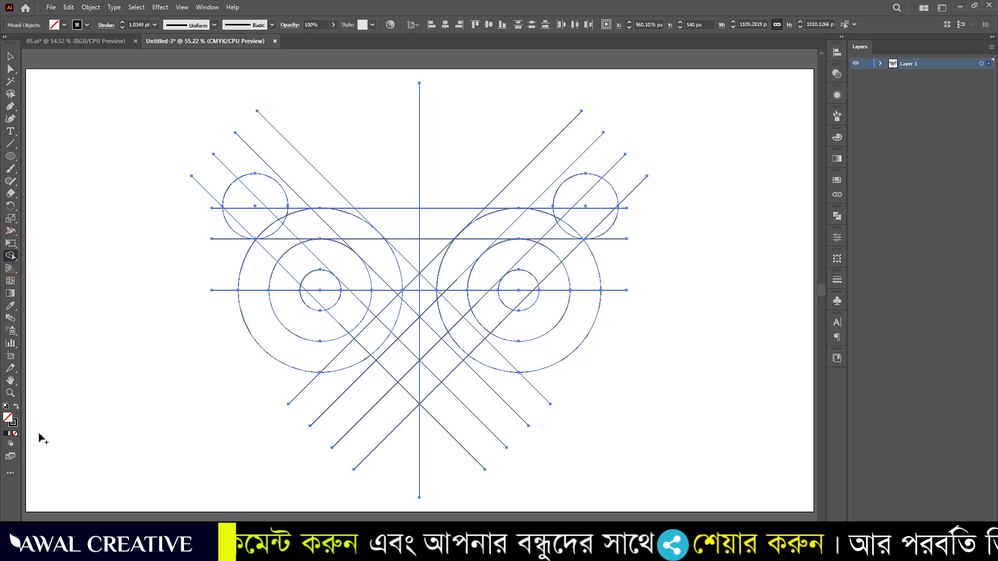
click(16, 408)
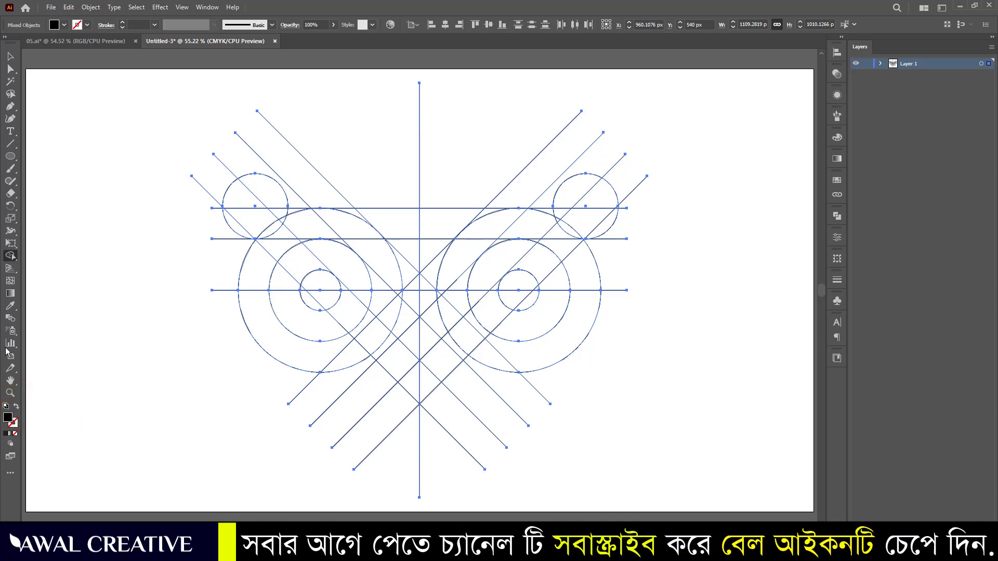
click(10, 393)
mouse_move(204, 142)
mouse_down()
mouse_move(424, 350)
mouse_move(590, 406)
mouse_move(634, 409)
mouse_up()
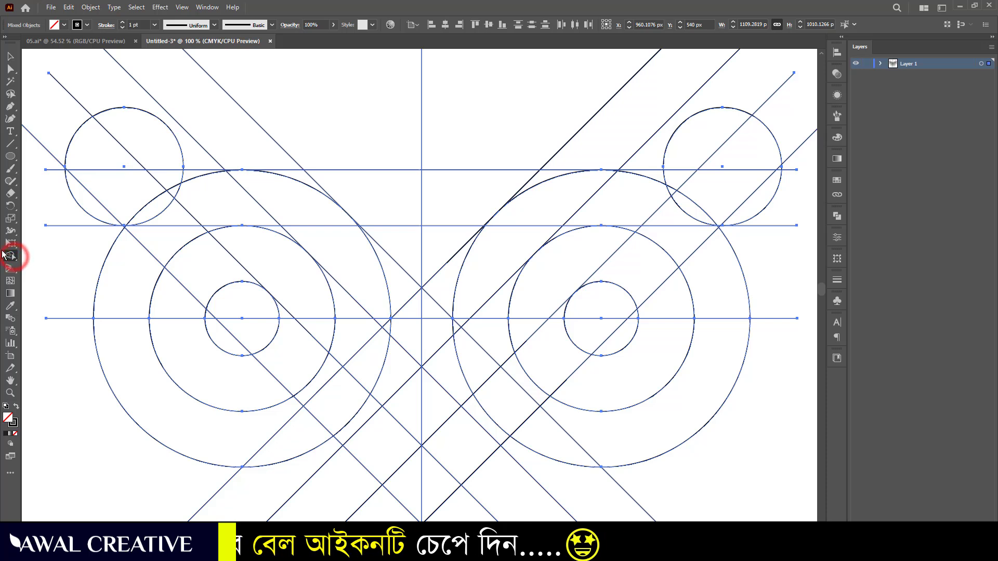
click(16, 409)
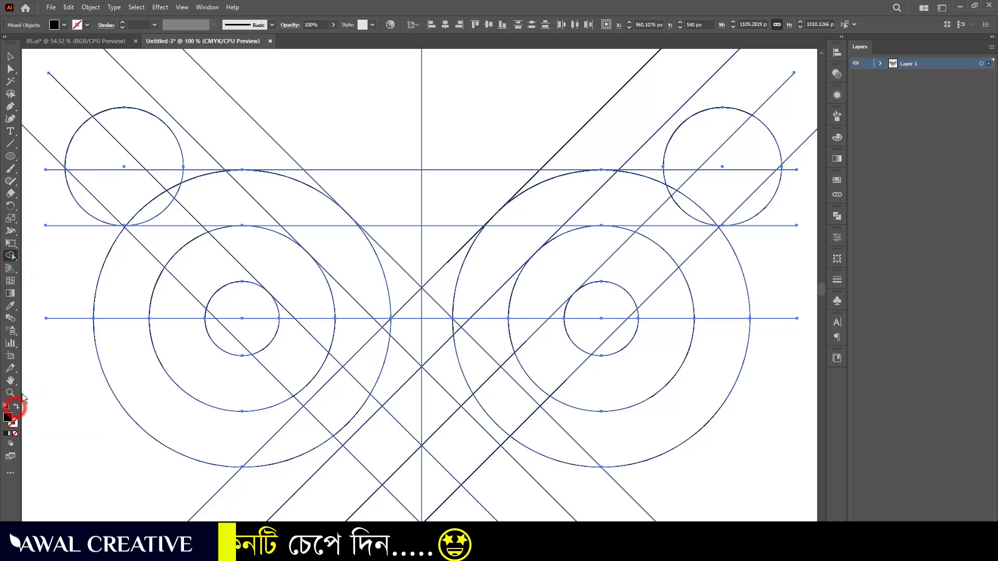
Merge the regions between the upper two horizontal lines, from the upper left circle to the large left circle's outer edge, into a black shape.
click(84, 202)
mouse_move(85, 202)
mouse_down()
mouse_move(265, 198)
mouse_move(145, 177)
mouse_move(134, 210)
mouse_move(206, 214)
mouse_move(242, 201)
mouse_move(225, 172)
mouse_move(295, 201)
mouse_move(391, 282)
mouse_up()
key(ctrl+z)
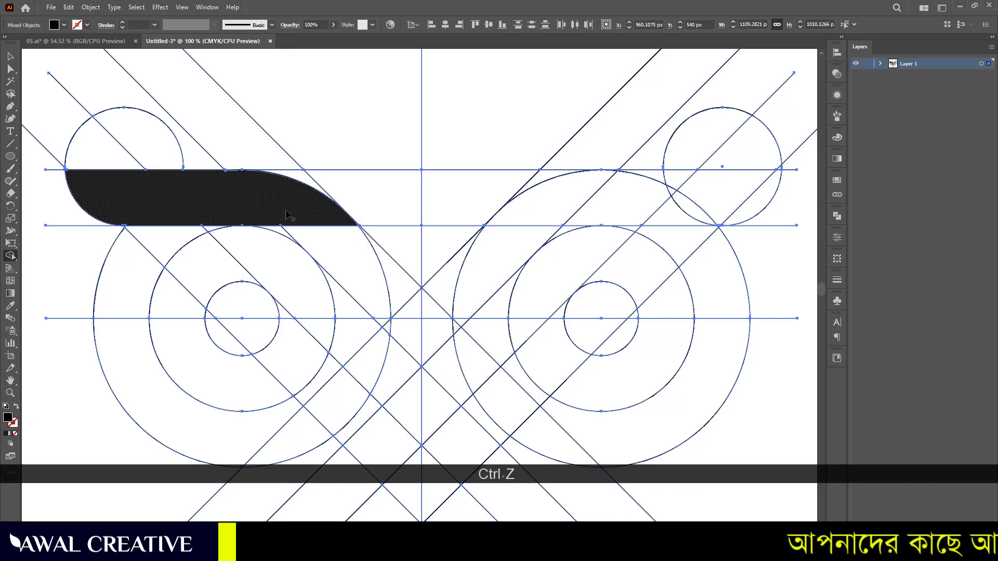
Try to extend the black shape down between the medium and large left-hand circles to the horizontal centre line.
mouse_move(274, 210)
mouse_down()
mouse_move(281, 230)
mouse_move(335, 254)
mouse_up()
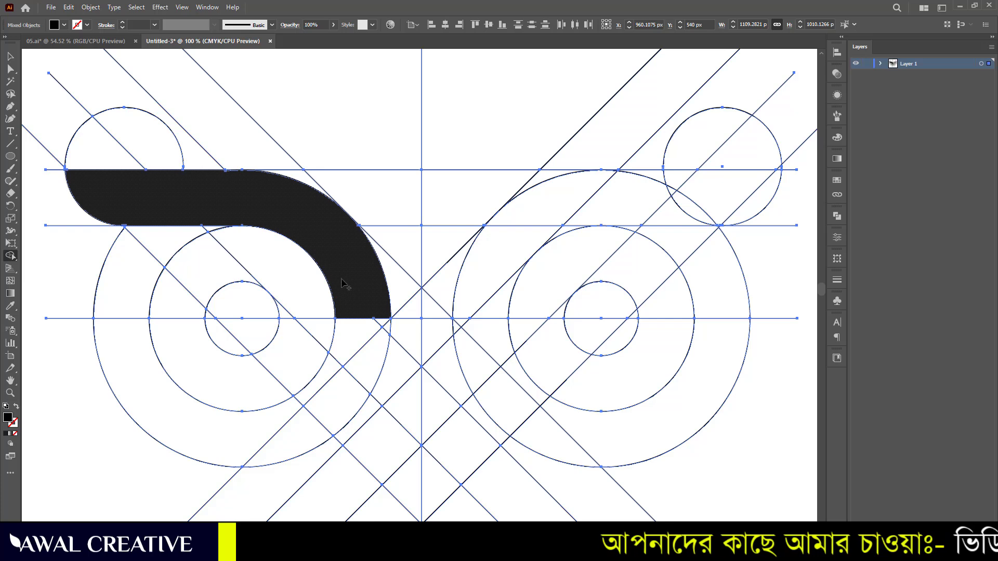
key(ctrl+z)
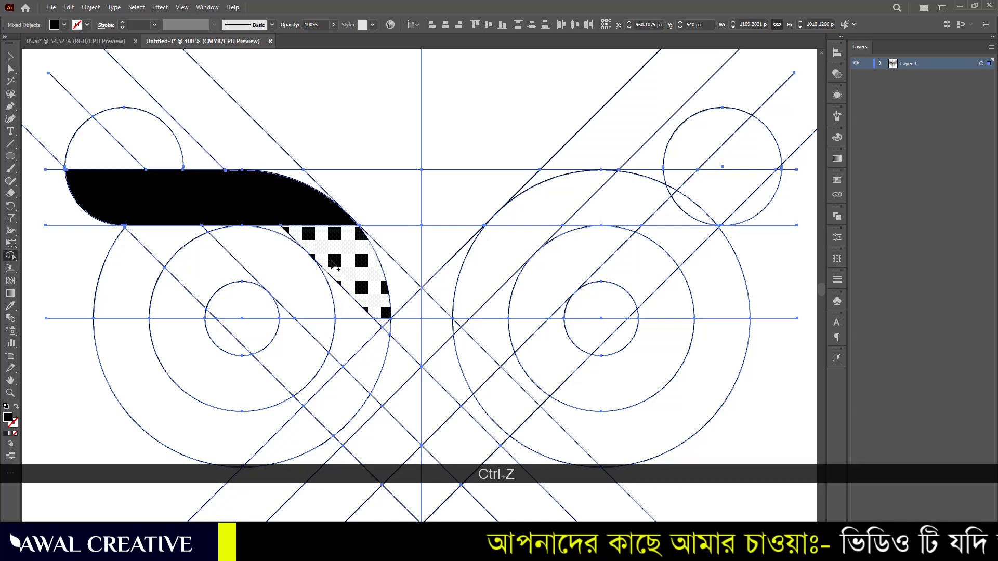
mouse_move(352, 273)
mouse_down()
mouse_move(371, 276)
mouse_move(314, 214)
mouse_move(272, 223)
mouse_move(333, 275)
mouse_up()
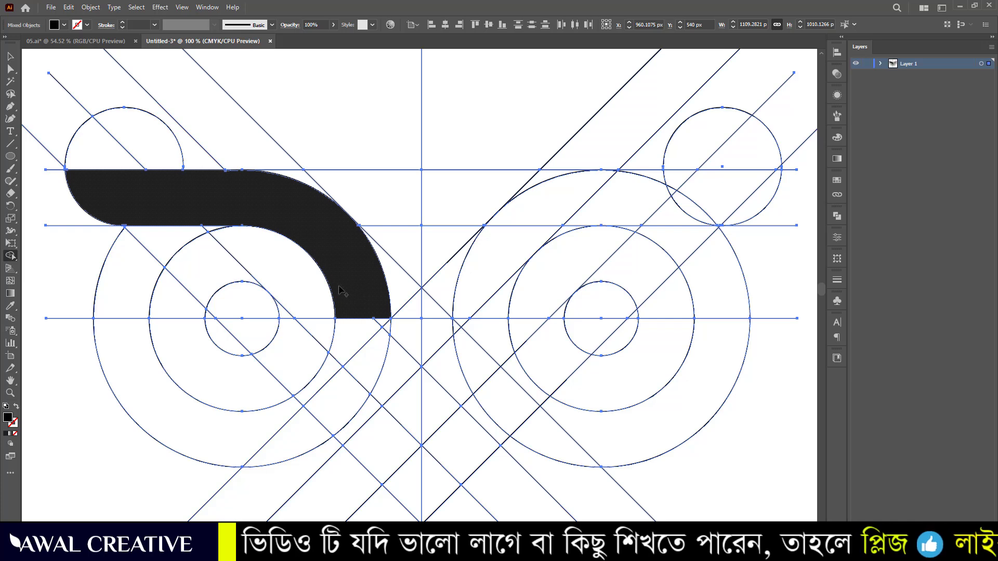
Undo the last region merges of the black shape over the left-hand circles.
key(ctrl+z)
key(ctrl+z)
key(ctrl+z)
key(ctrl+z)
key(ctrl+z)
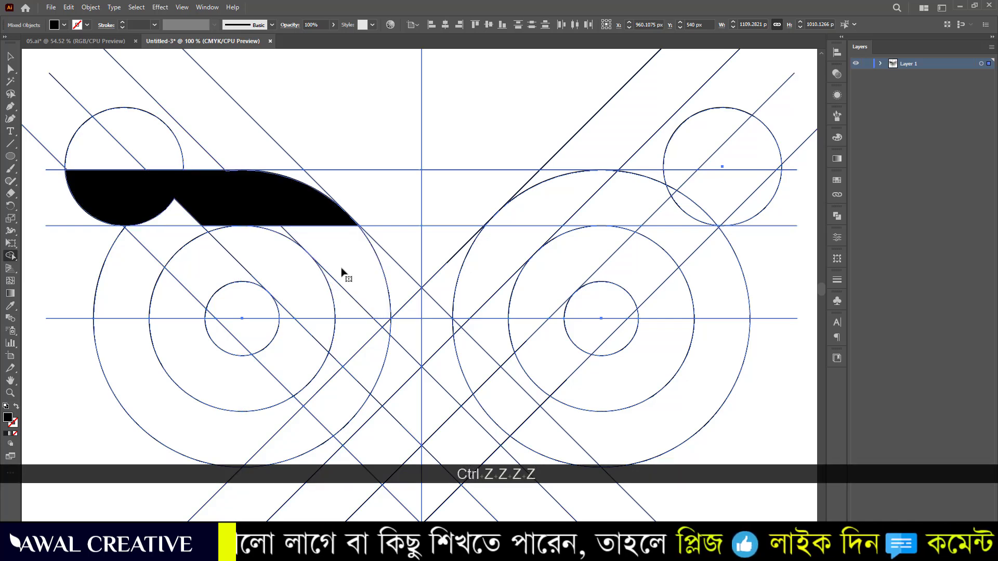
In outline view, move the left-hand diagonal line so it is exactly tangent to the small left circle's upper right edge.
click(11, 54)
click(345, 116)
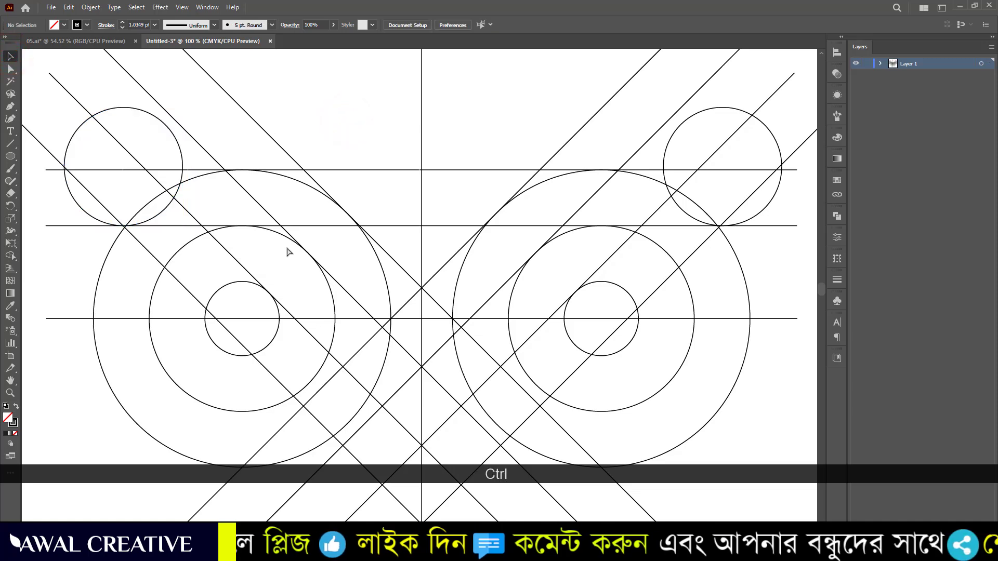
key(ctrl+y)
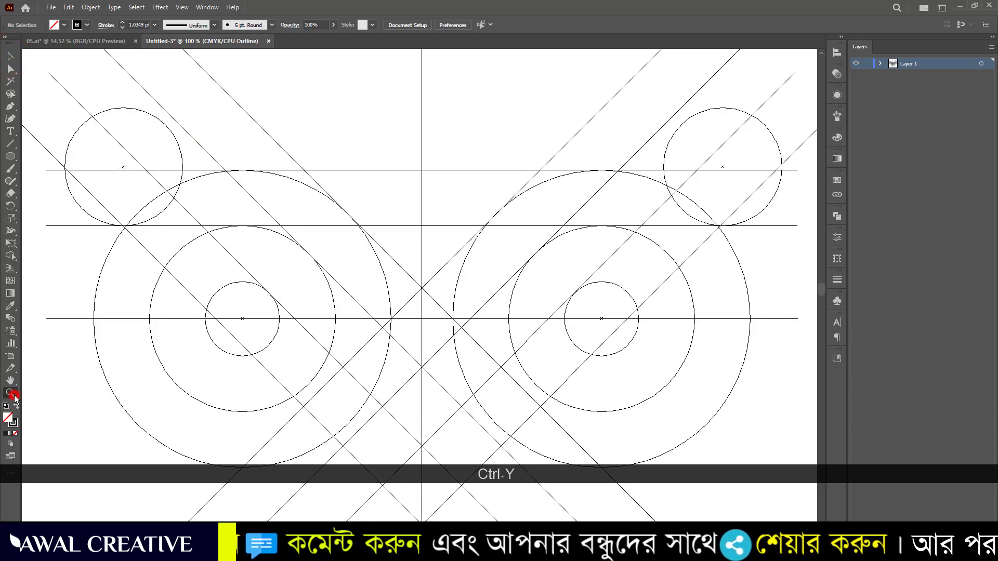
drag(235, 203, 343, 408)
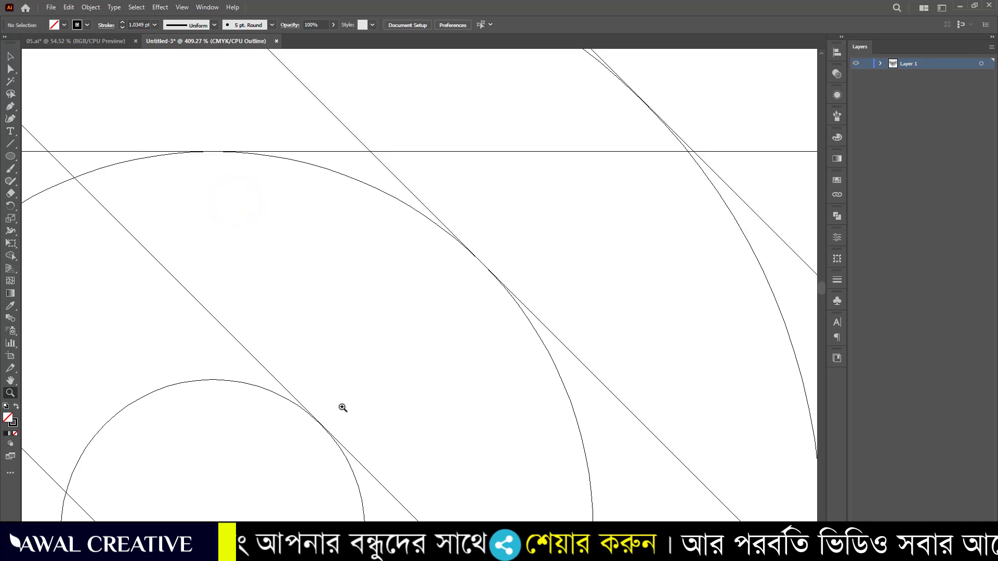
drag(163, 192, 370, 225)
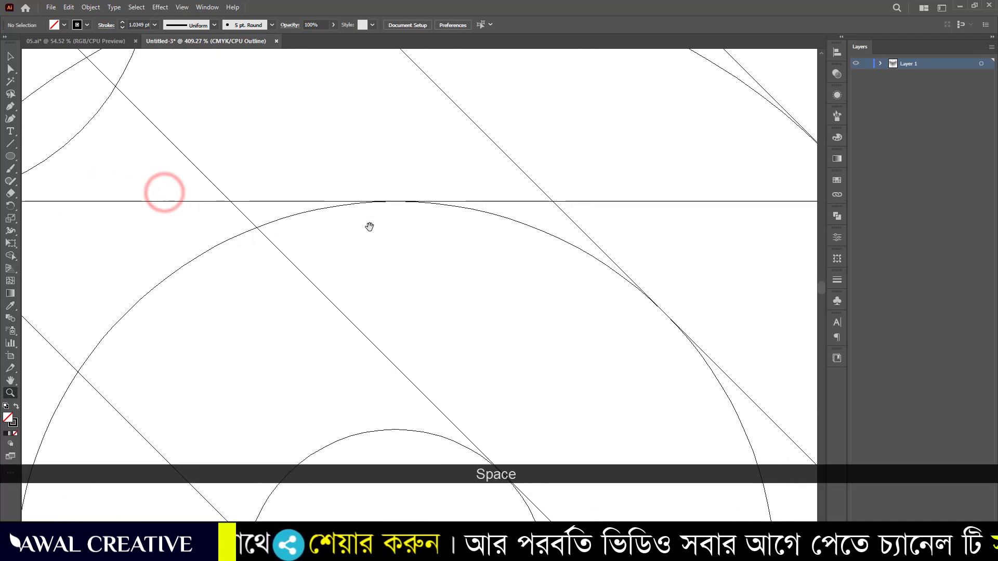
drag(469, 421, 423, 257)
drag(401, 216, 463, 328)
drag(359, 185, 403, 307)
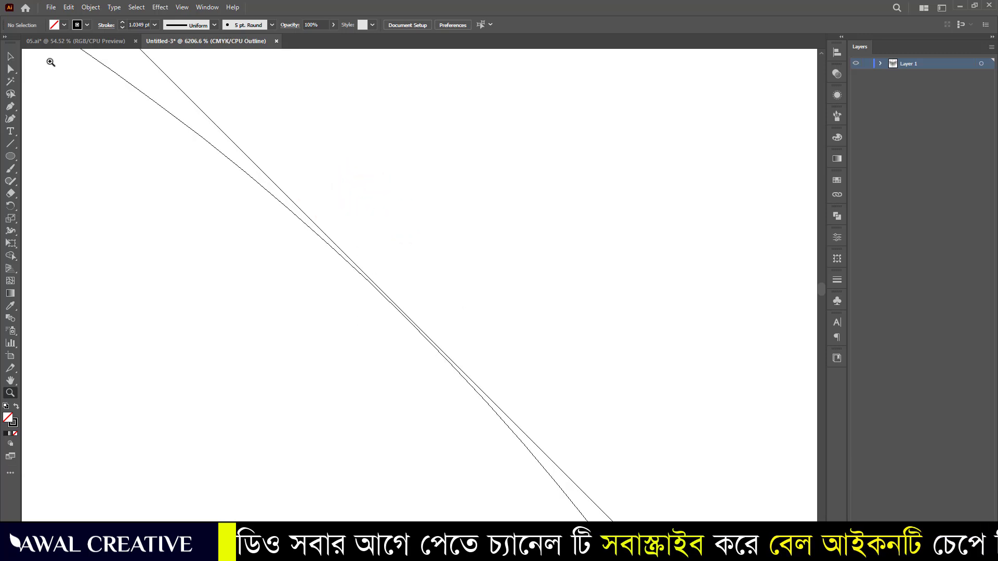
click(497, 404)
click(487, 398)
drag(487, 398, 484, 400)
click(500, 318)
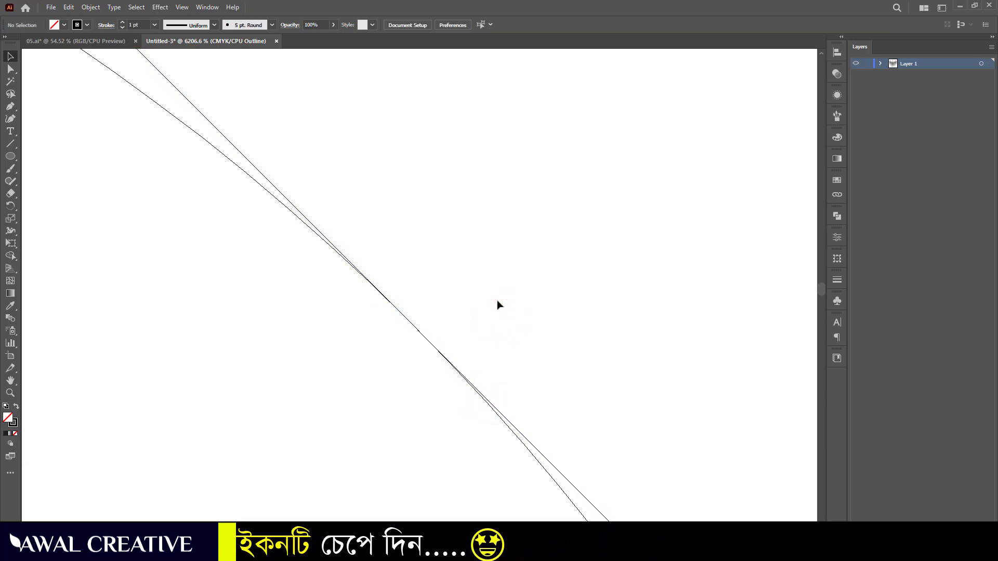
Return to preview mode, select all circles and lines, and set up Shape Builder with a black fill and no stroke.
key(ctrl+KP_0)
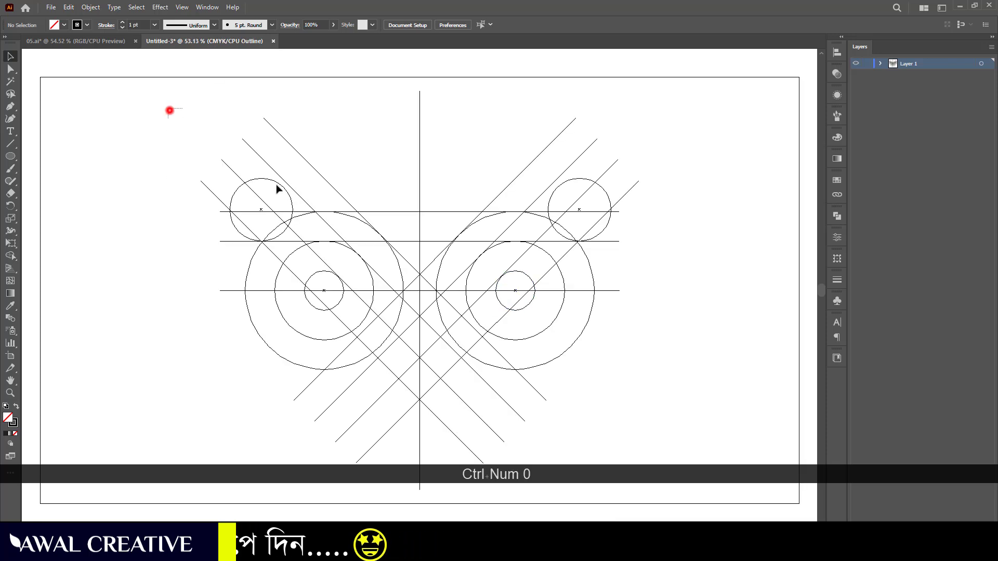
drag(169, 110, 662, 440)
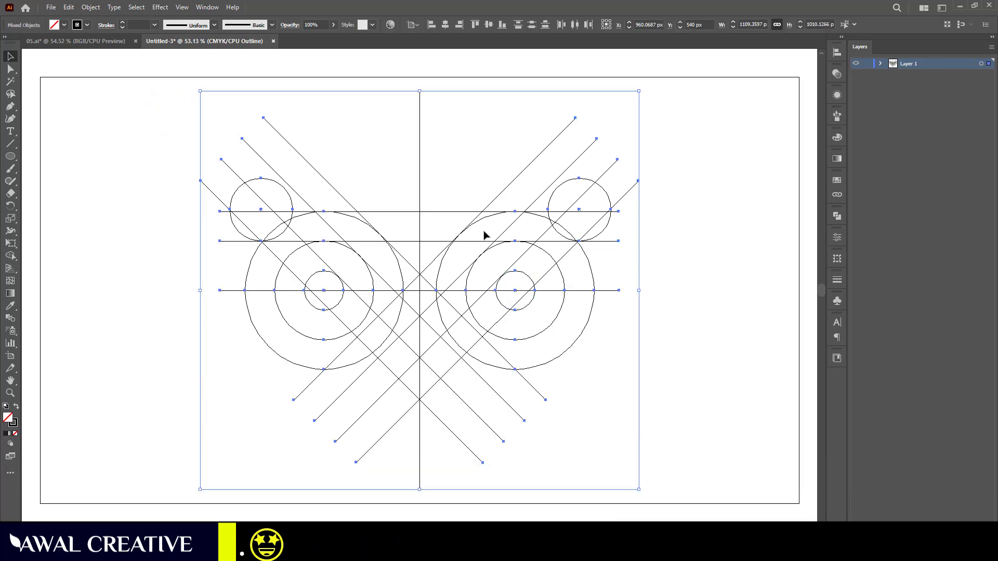
key(ctrl+y)
click(690, 190)
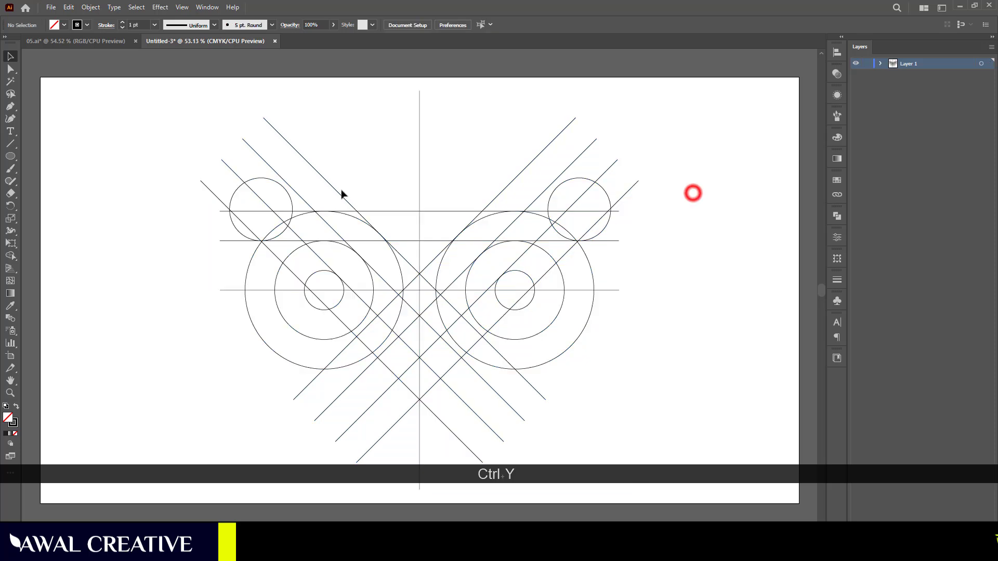
mouse_move(169, 111)
mouse_down()
mouse_move(273, 201)
mouse_move(650, 422)
mouse_up()
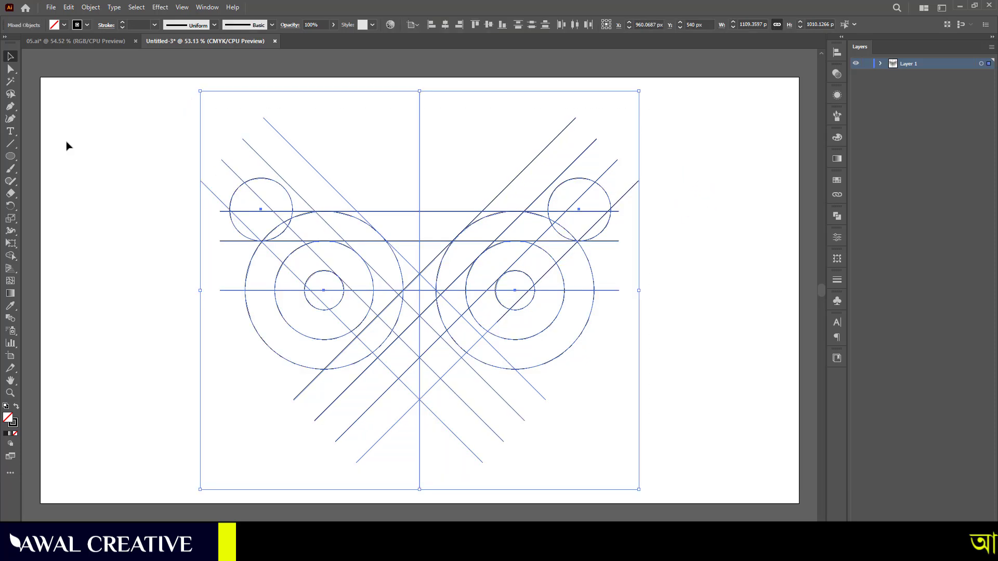
click(13, 256)
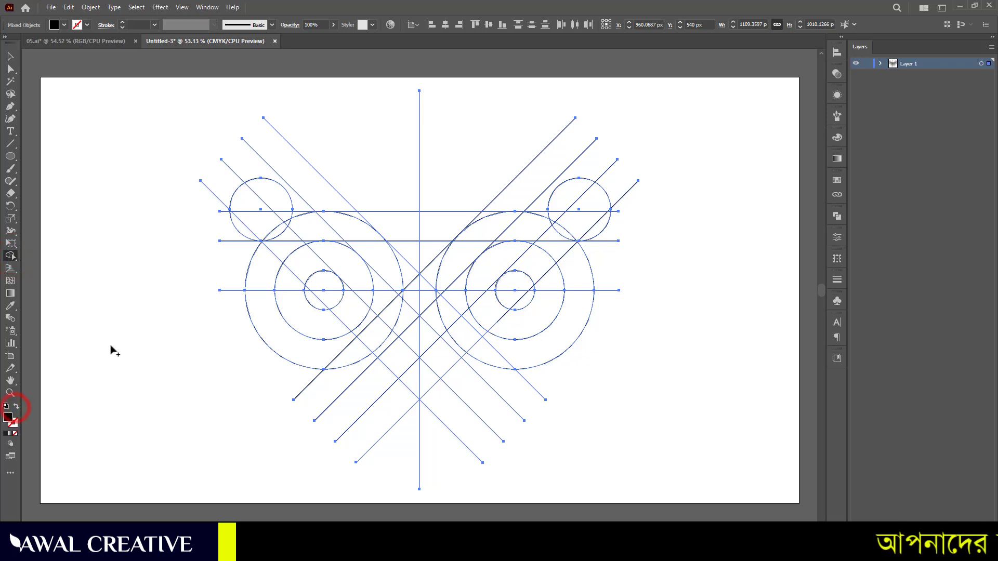
Merge the left brow into one black shape, from the upper left circle along the large circle to a tip below the centre line.
drag(248, 232, 335, 224)
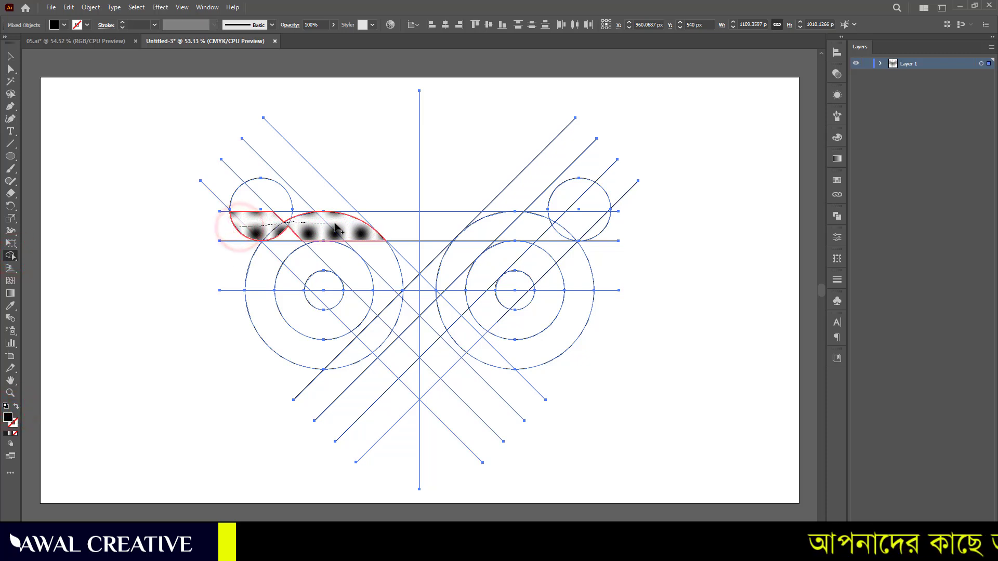
drag(269, 218, 273, 228)
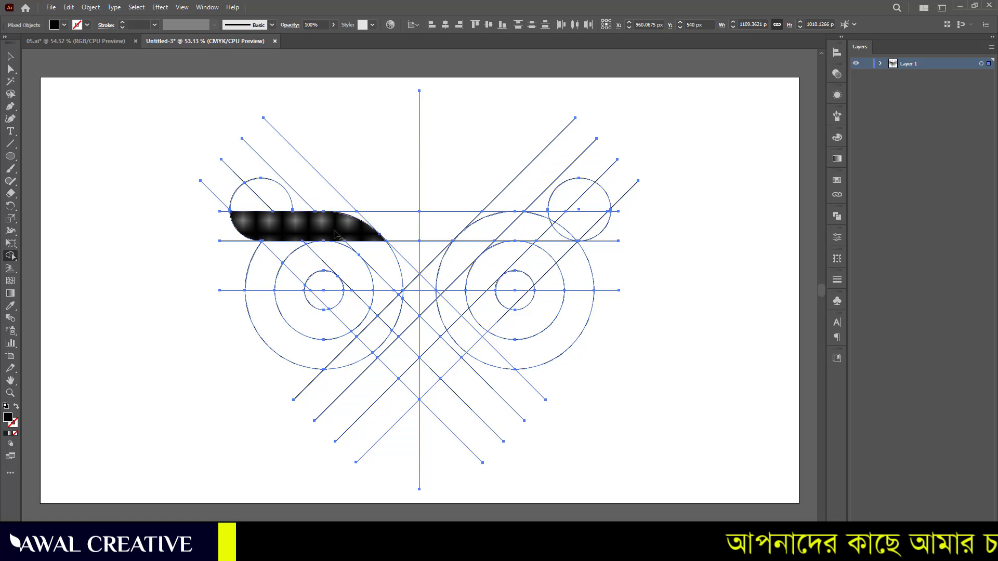
mouse_move(335, 231)
mouse_down()
mouse_move(380, 267)
mouse_move(348, 246)
mouse_up()
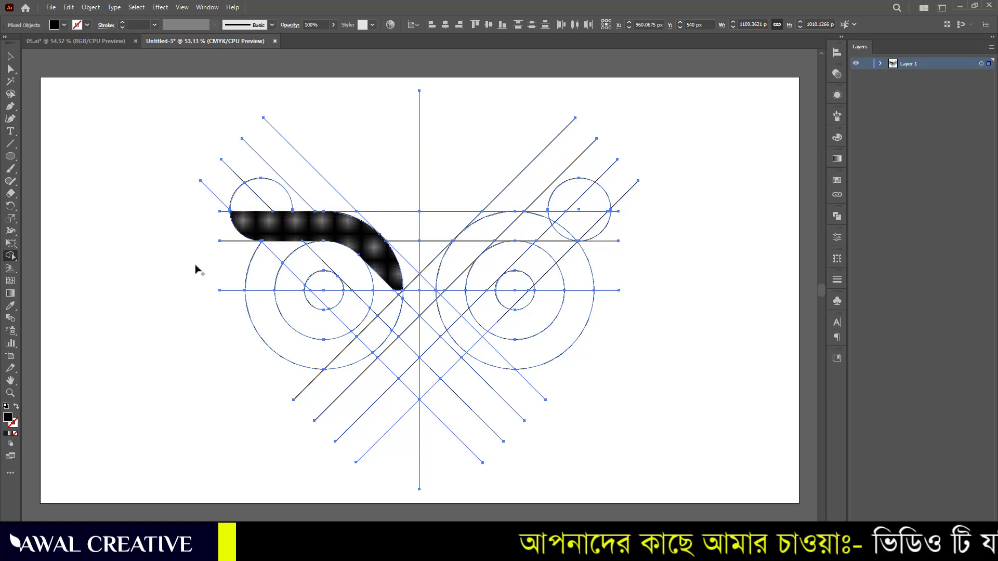
drag(216, 187, 616, 391)
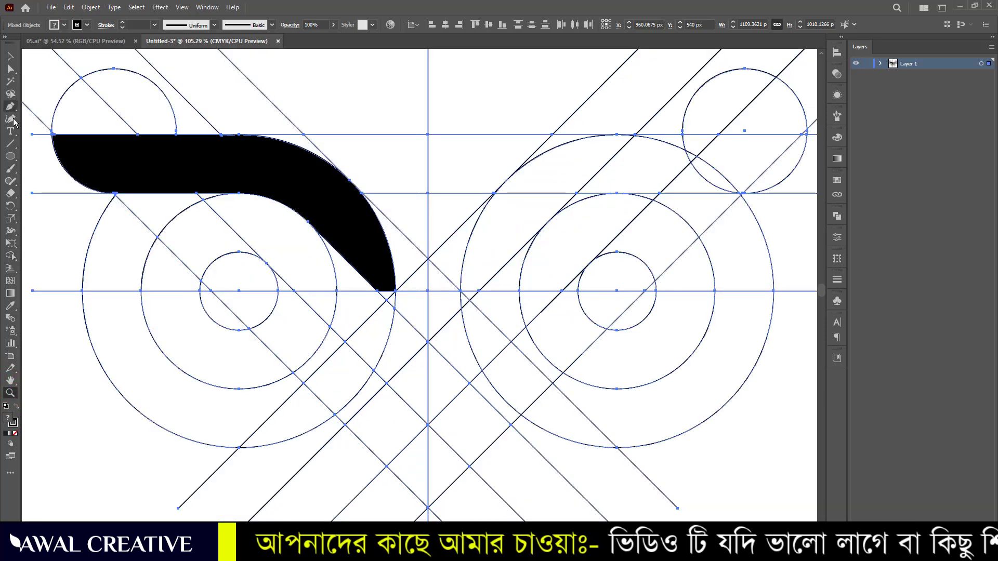
click(11, 256)
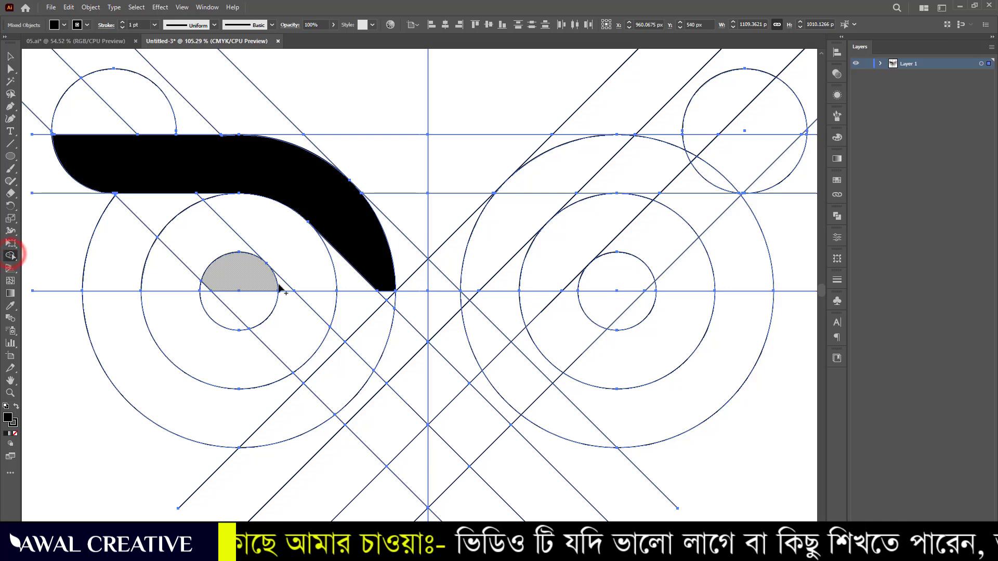
drag(342, 225, 395, 303)
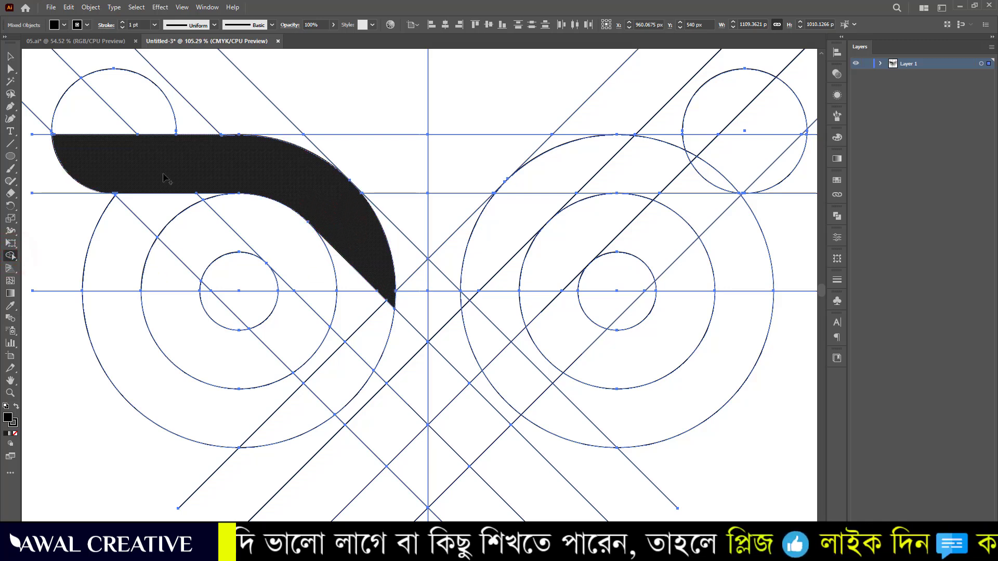
Extend the black shape through the left eye ring, the V-shaped beak along the lower diagonals and the right eye ring.
mouse_move(162, 178)
mouse_down()
mouse_move(119, 275)
mouse_move(128, 336)
mouse_up()
mouse_move(217, 408)
mouse_down()
mouse_move(257, 417)
mouse_move(311, 413)
mouse_move(324, 366)
mouse_up()
drag(397, 400, 376, 386)
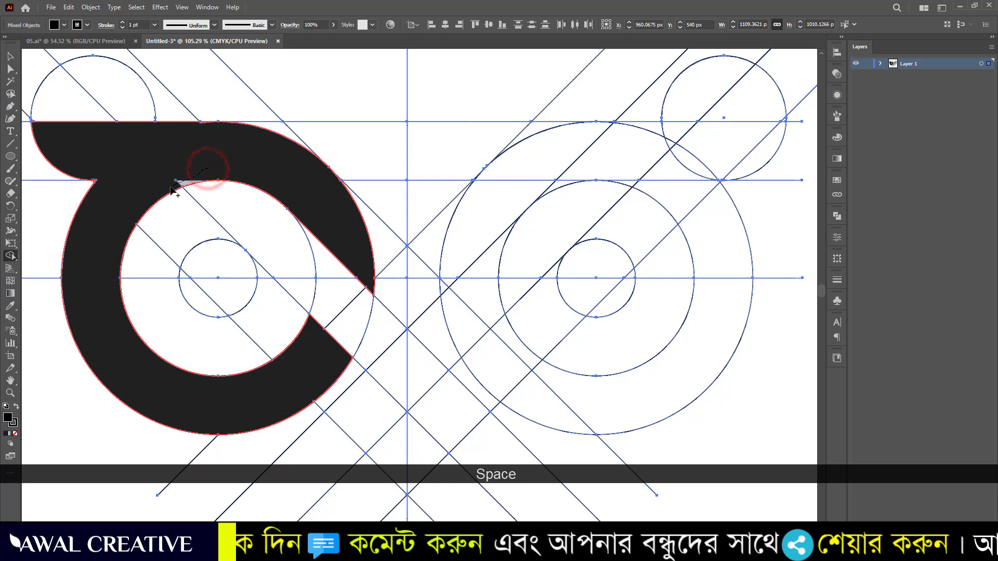
mouse_move(339, 341)
mouse_down()
mouse_move(236, 212)
mouse_move(227, 218)
mouse_move(301, 304)
mouse_move(406, 196)
mouse_move(287, 328)
mouse_move(318, 353)
mouse_move(378, 365)
mouse_move(452, 355)
mouse_move(515, 307)
mouse_move(526, 258)
mouse_move(520, 216)
mouse_up()
mouse_move(490, 169)
mouse_down()
mouse_move(476, 125)
mouse_move(535, 96)
mouse_move(551, 117)
mouse_move(689, 150)
mouse_move(706, 176)
mouse_move(631, 156)
mouse_move(552, 161)
mouse_move(480, 209)
mouse_up()
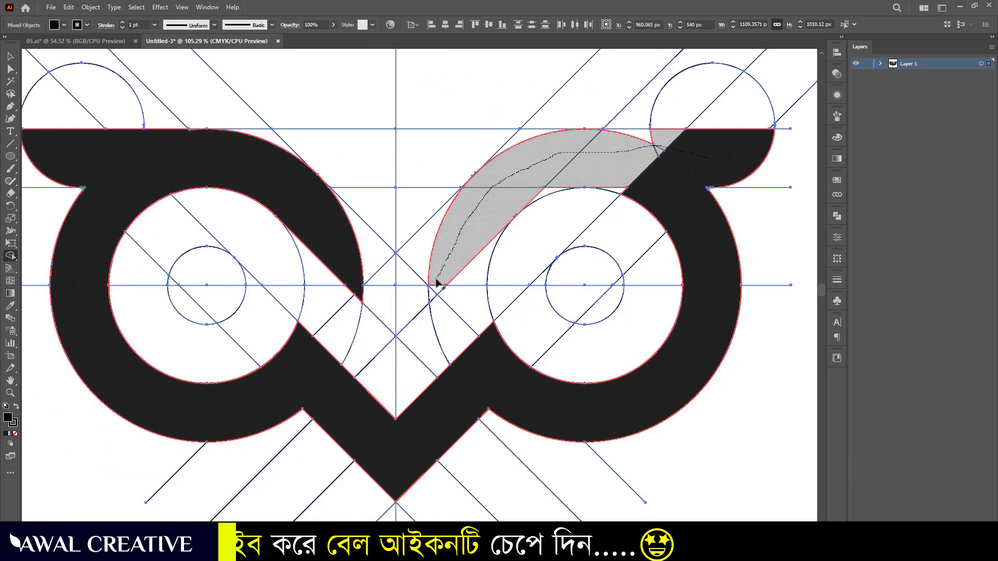
Complete the right brow by merging its lower tip and the leftover slivers along its inner and upper edges.
drag(430, 298, 432, 300)
click(541, 179)
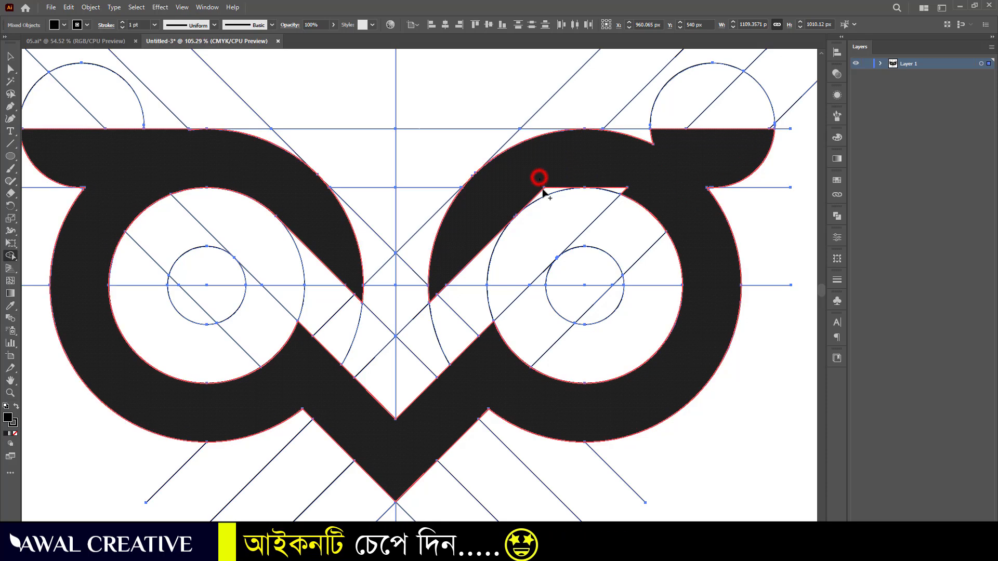
click(585, 175)
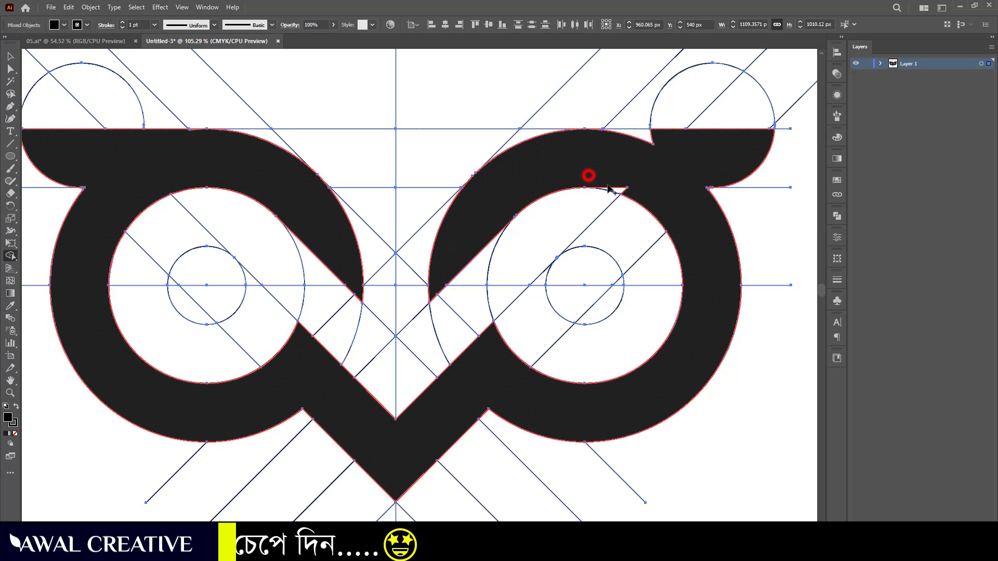
click(664, 136)
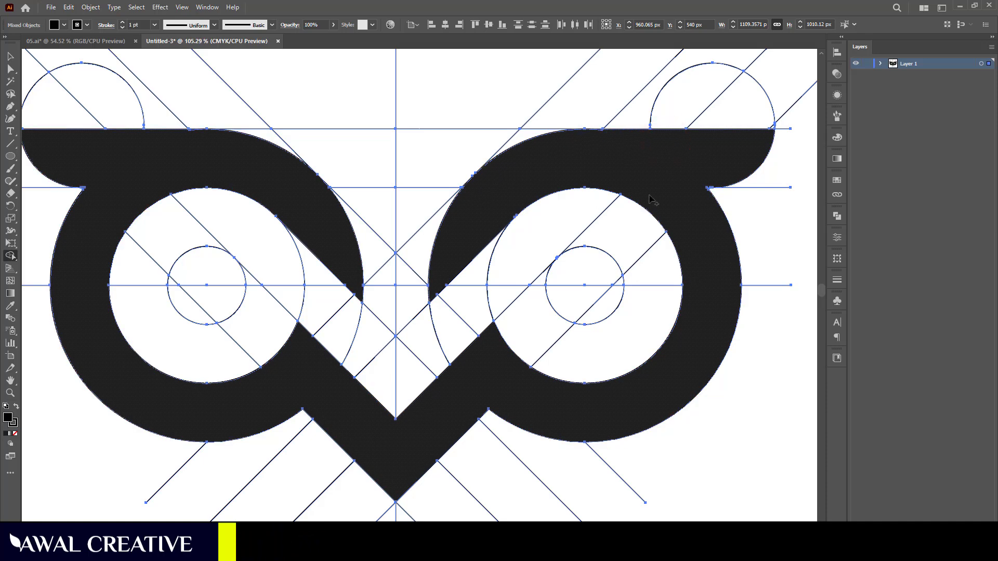
Merge the leftover sliver on the left brow's upper edge, near the top of the large circle, into the black shape.
drag(114, 149, 242, 136)
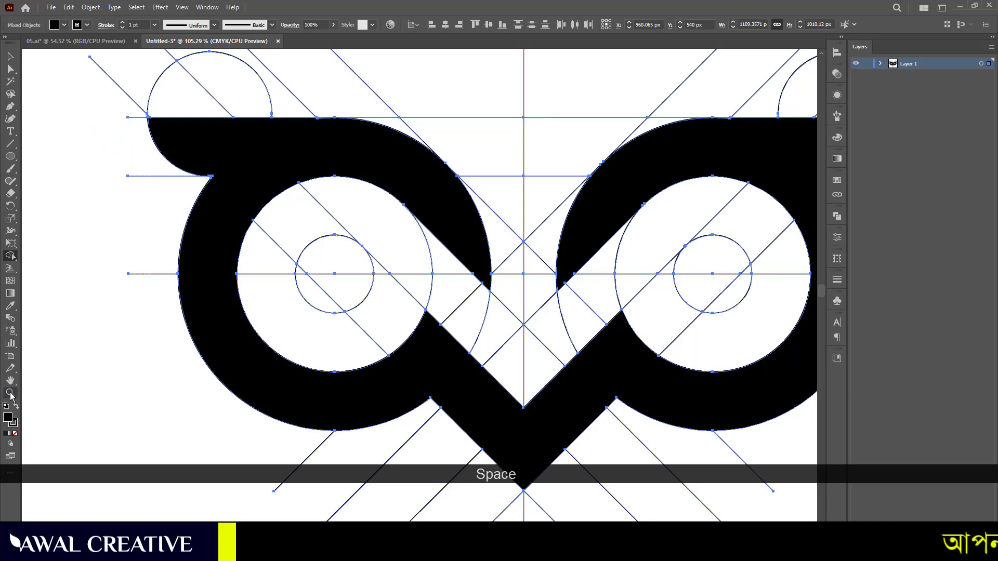
drag(140, 101, 468, 253)
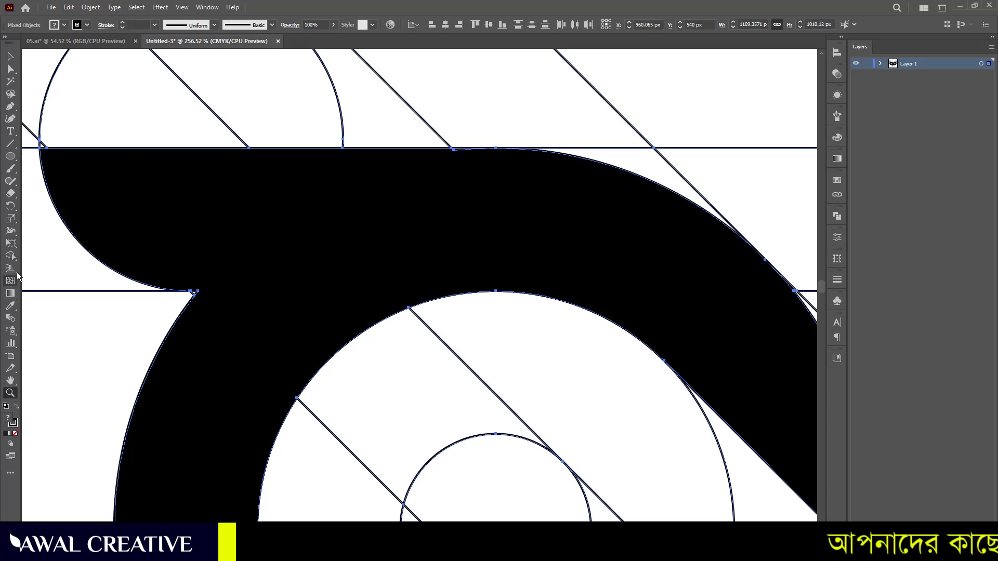
click(10, 256)
click(455, 155)
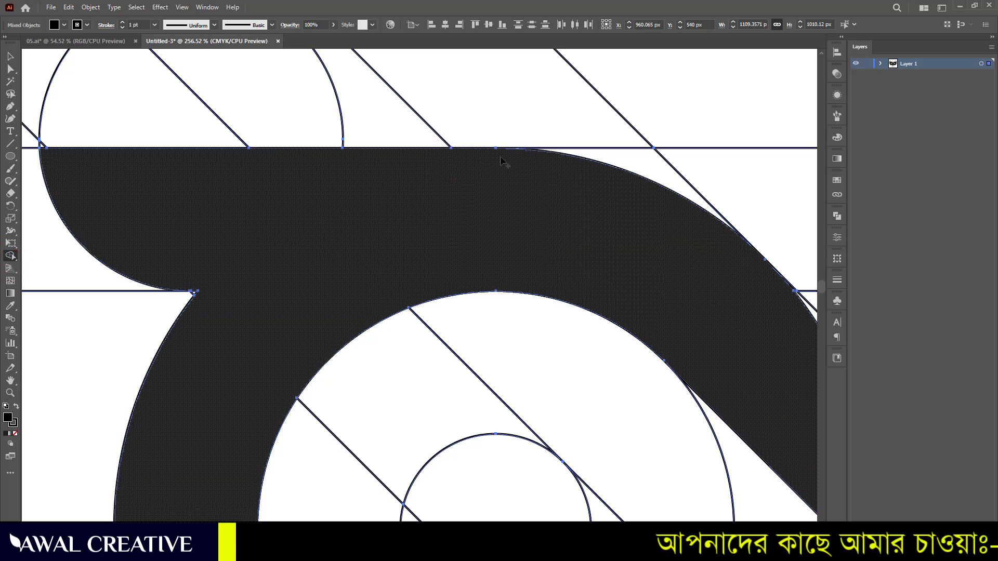
Examine the black shape's edges at close range around the left ring, brow tips, beak and right ring for unmerged gaps.
drag(334, 284, 449, 157)
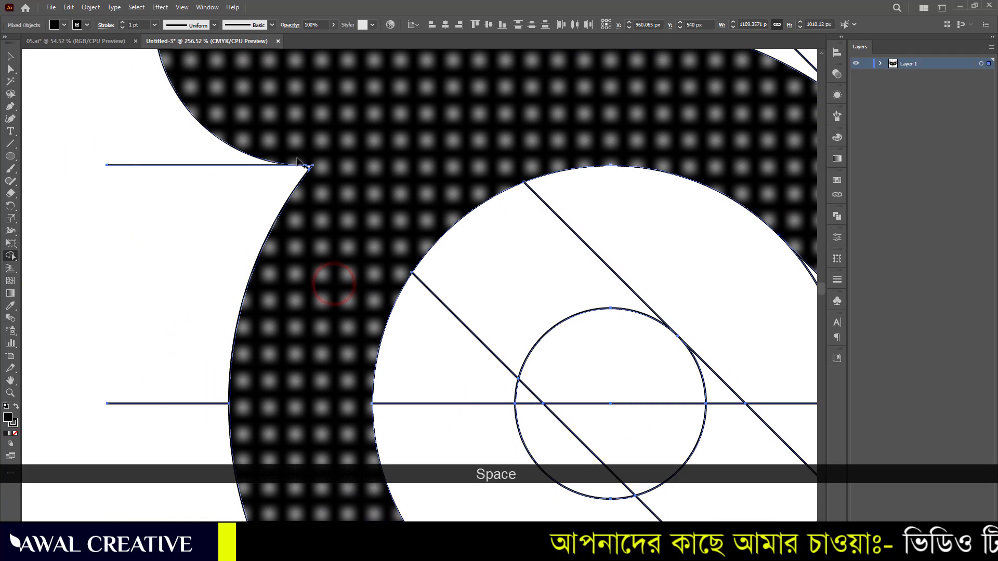
drag(323, 280, 299, 116)
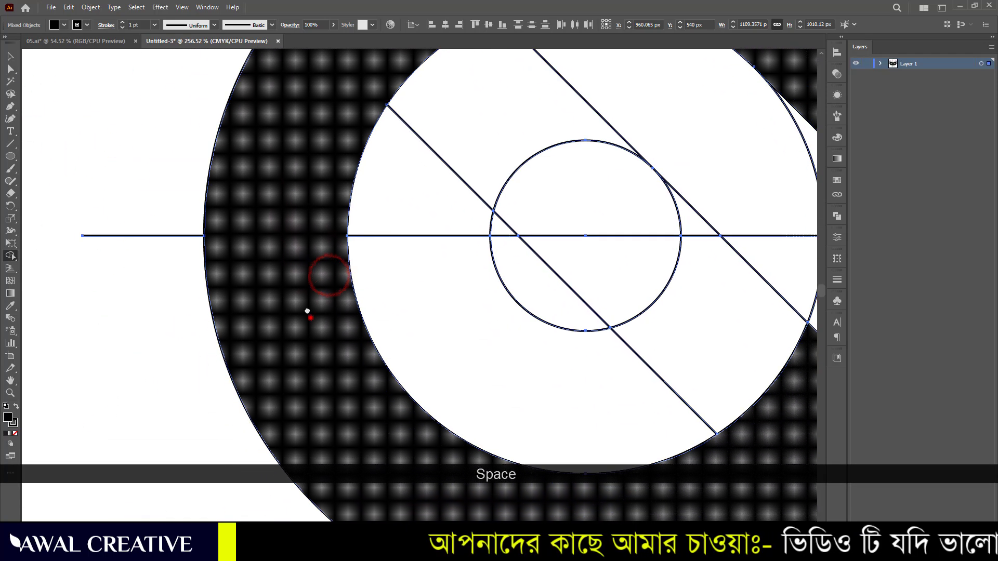
drag(308, 312, 197, 94)
drag(681, 269, 423, 396)
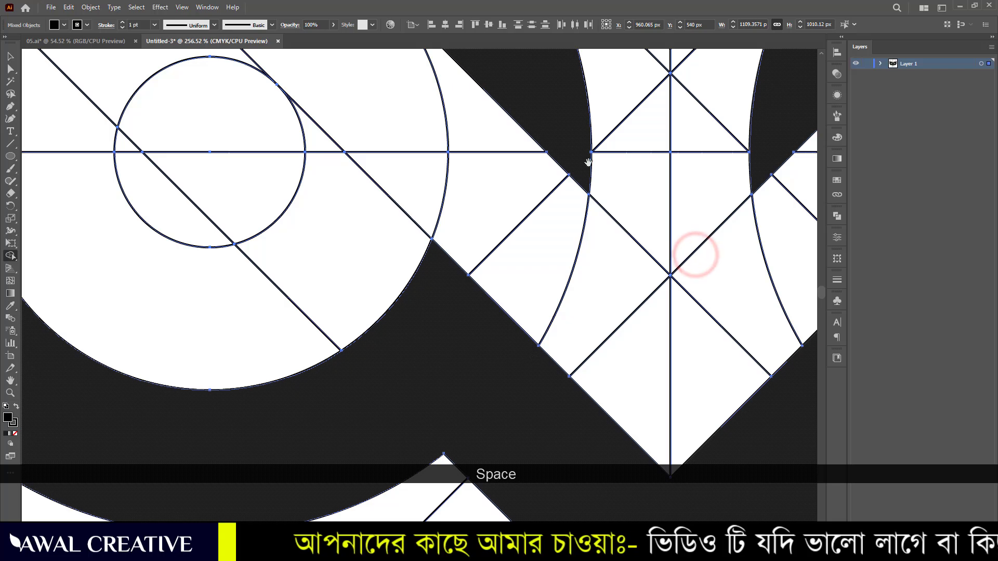
drag(589, 163, 617, 420)
drag(490, 195, 412, 183)
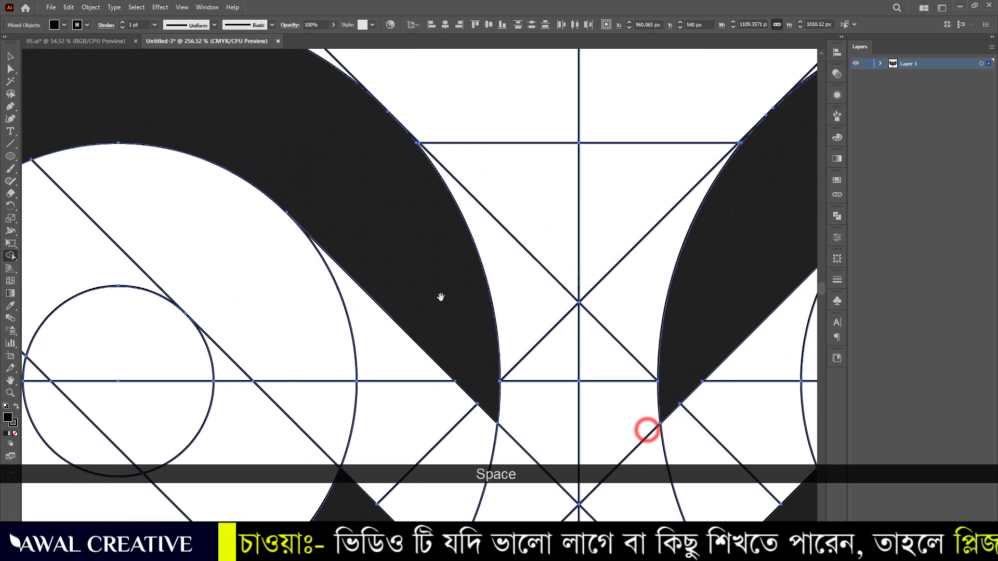
drag(446, 313, 423, 139)
drag(343, 404, 283, 192)
drag(454, 386, 379, 318)
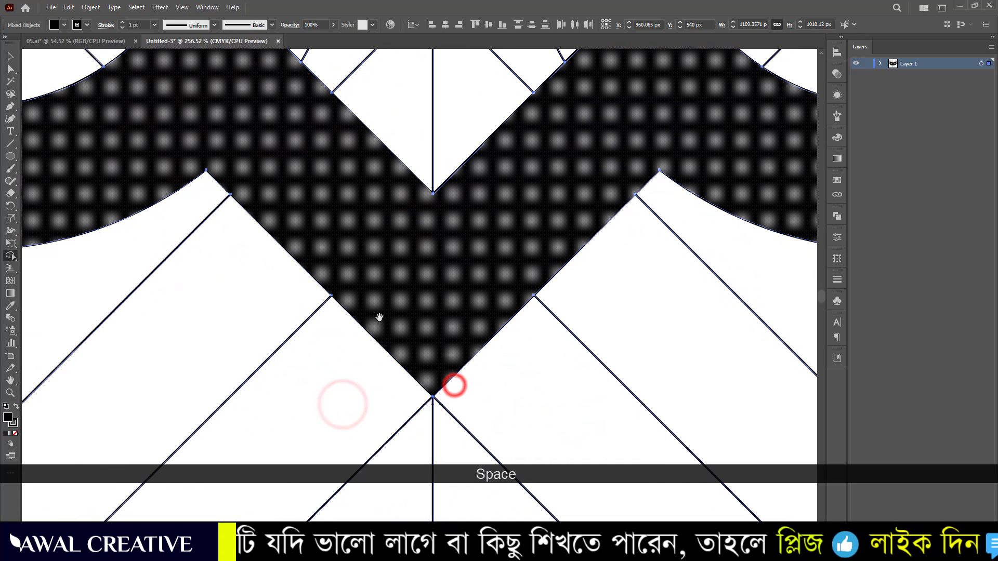
drag(651, 162, 406, 350)
drag(708, 354, 332, 428)
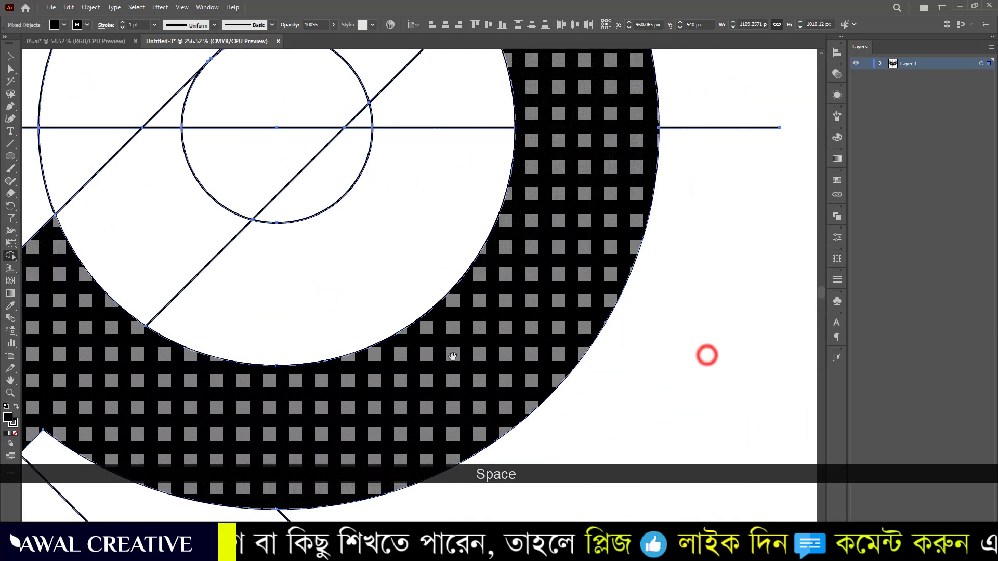
Merge the leftover sliver on the right brow's upper edge, near the top of the large circle, into the black shape.
drag(501, 267, 501, 504)
drag(544, 252, 558, 419)
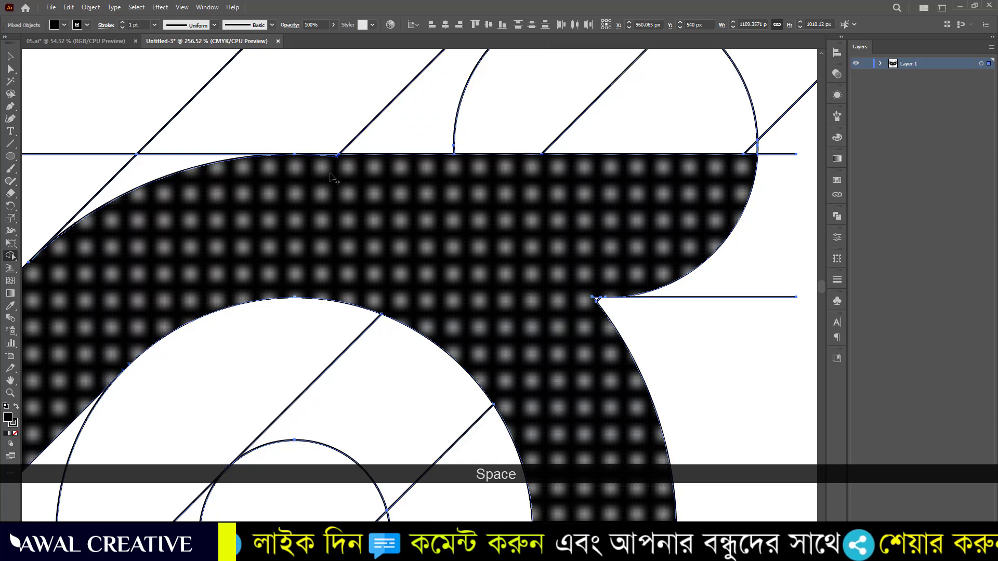
click(327, 168)
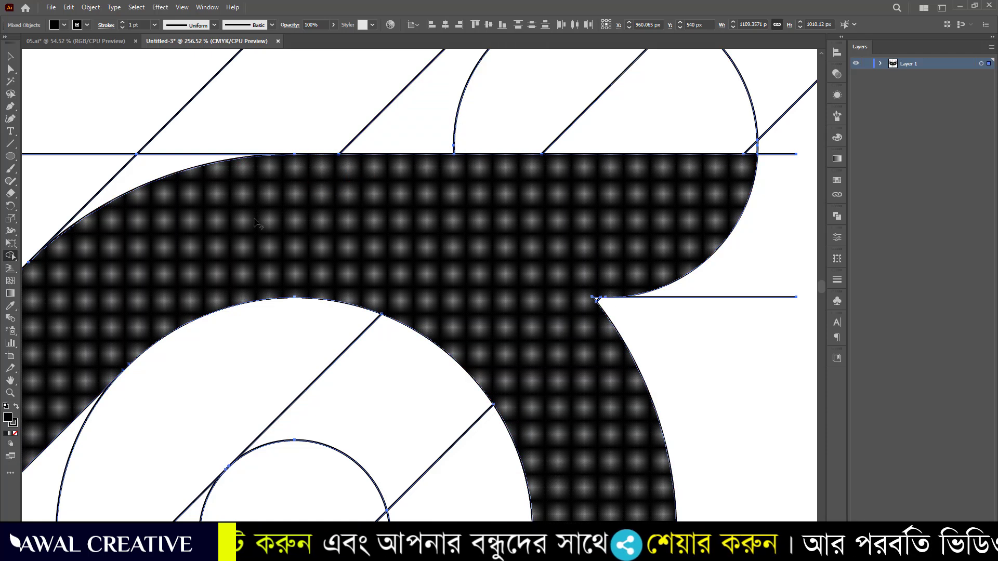
Try to merge the leftover sliver on the right brow's inner edge where it meets the eye ring, and undo it.
drag(247, 236, 571, 168)
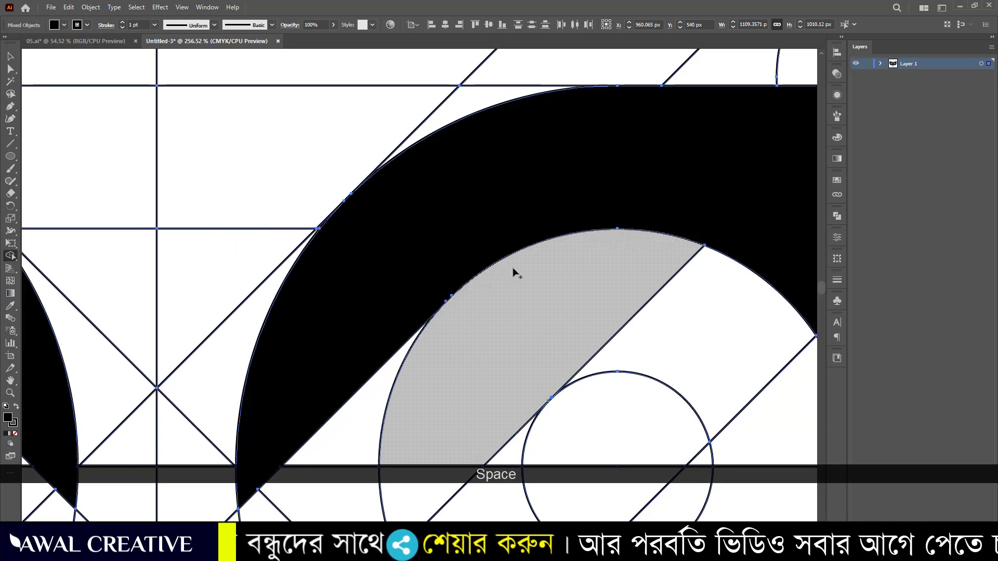
click(452, 293)
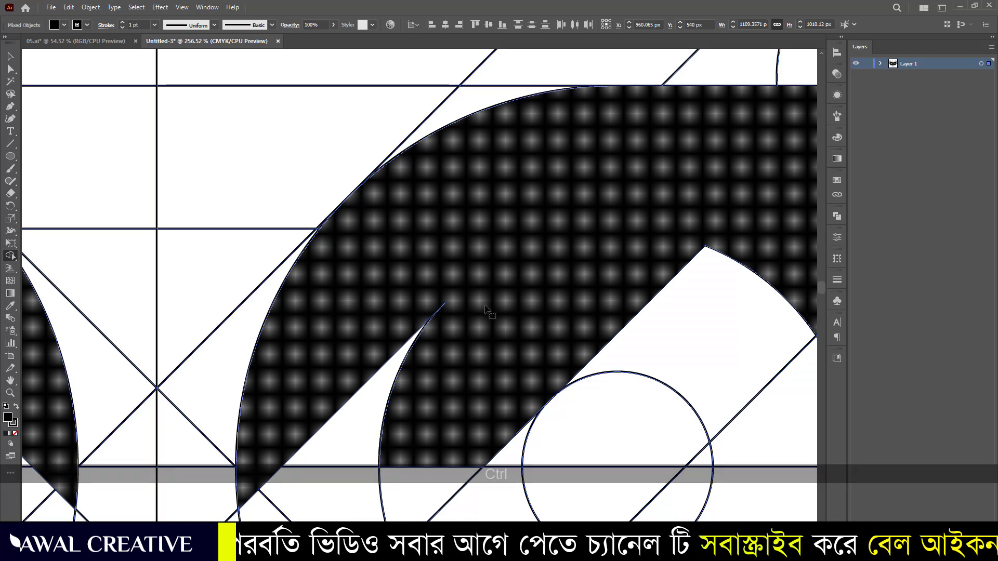
key(ctrl+z)
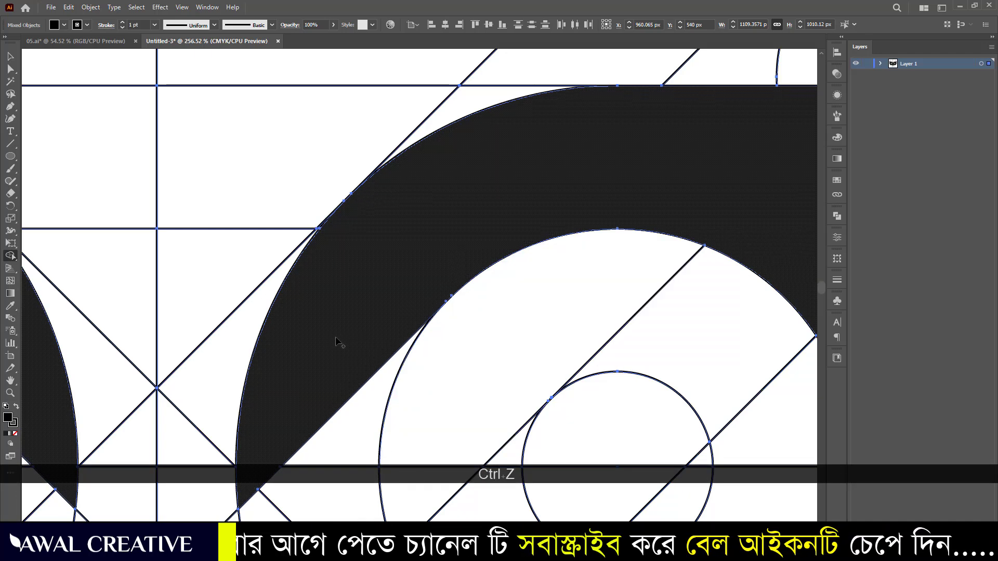
drag(333, 342, 468, 134)
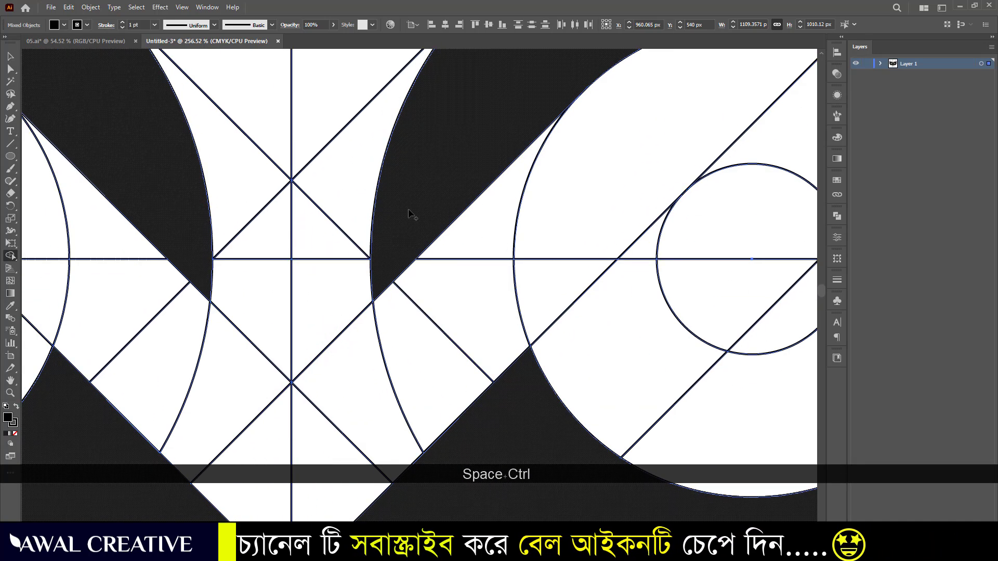
key(ctrl+0)
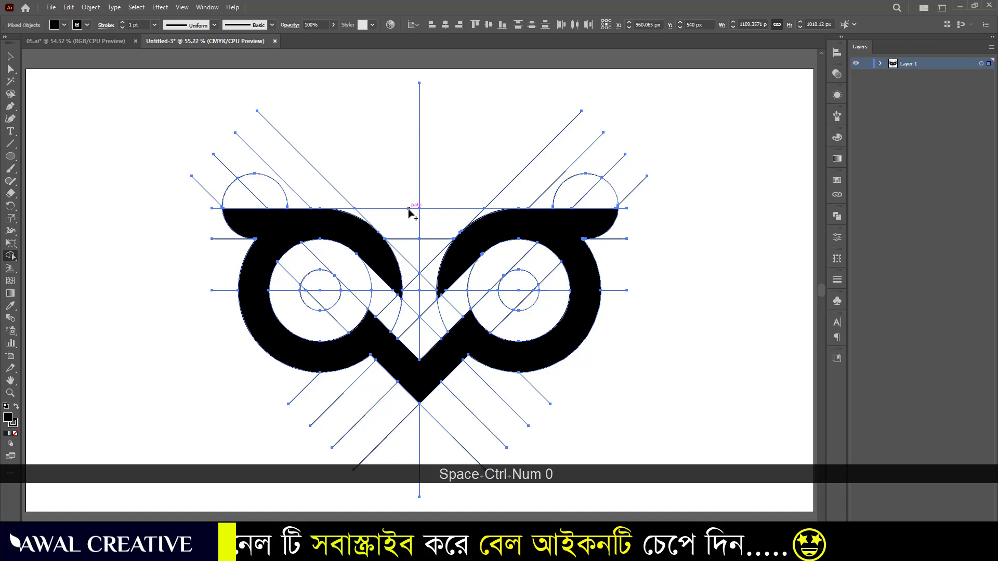
Ungroup the group that holds the inner circles of both eyes.
click(10, 56)
click(58, 123)
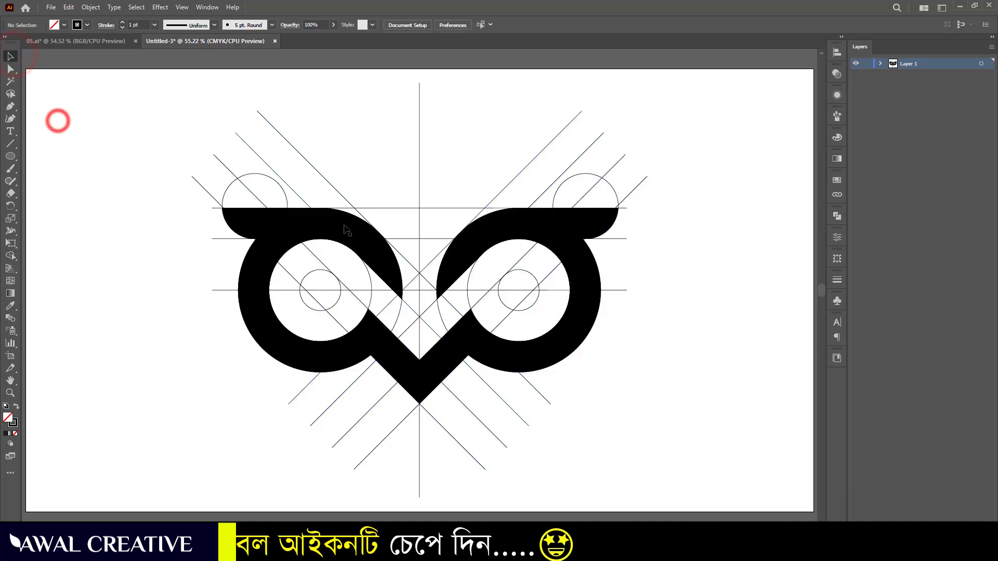
click(315, 271)
right_click(315, 272)
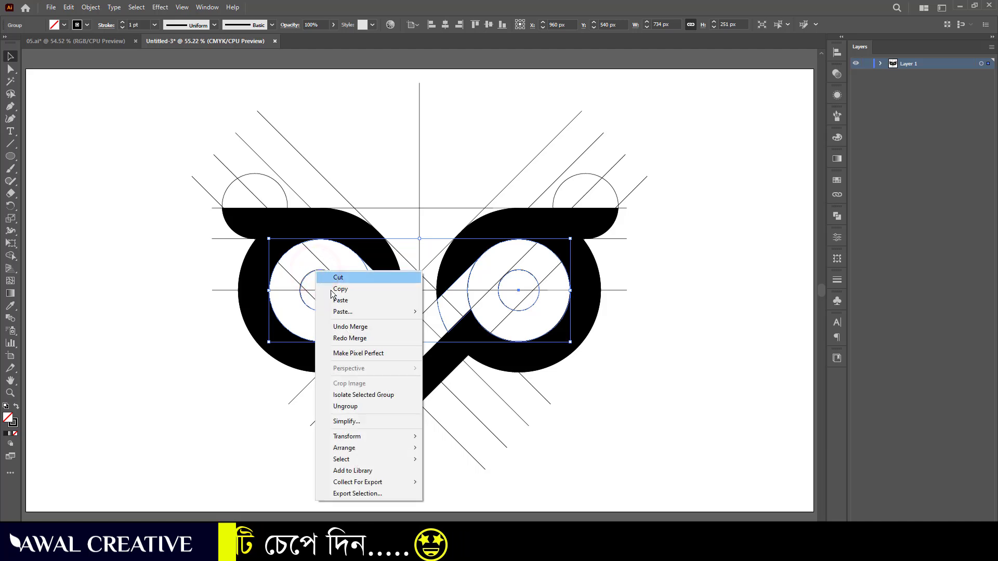
click(357, 407)
click(742, 333)
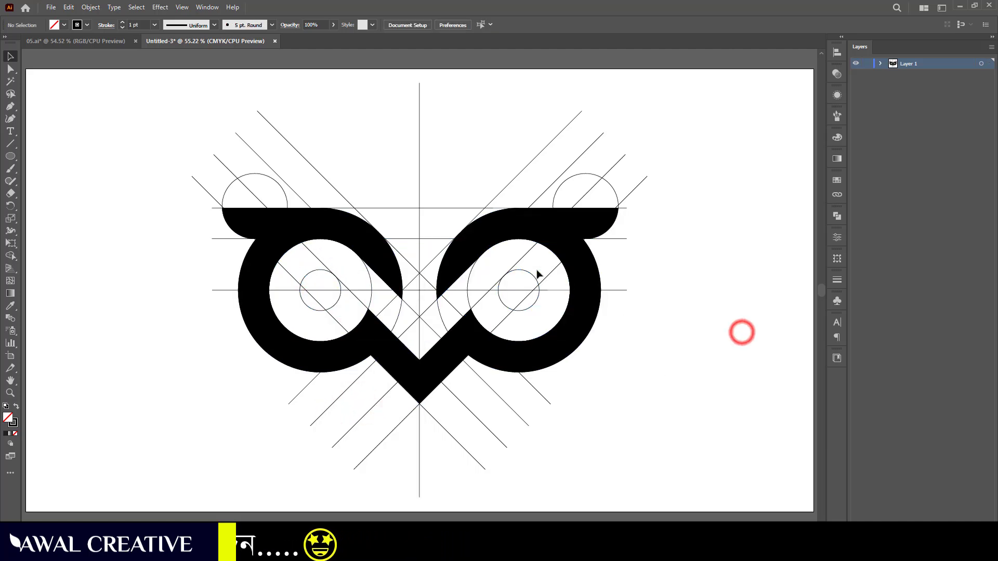
Ungroup the right eye's inner circles and give the small central circle a black fill without a stroke.
click(528, 273)
right_click(531, 275)
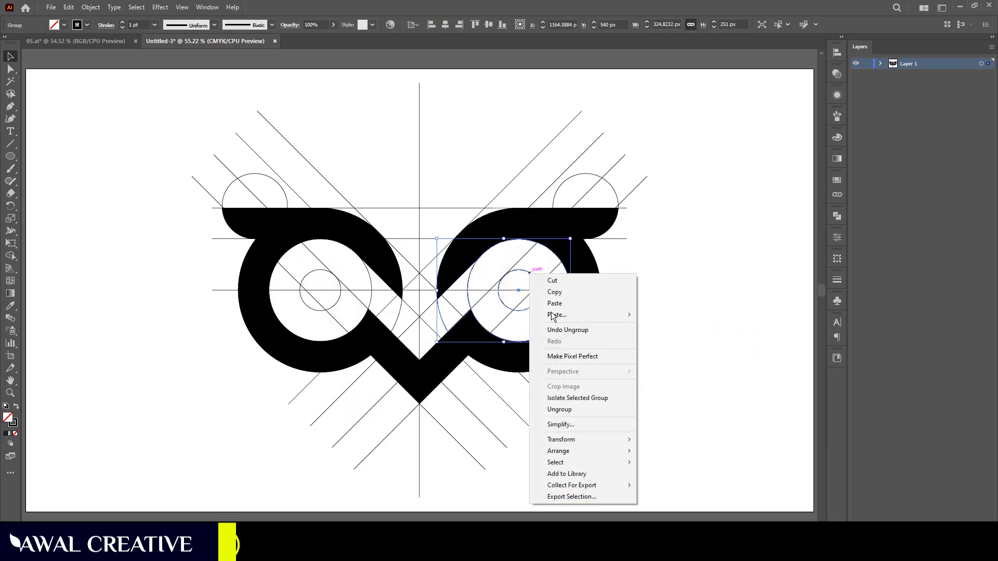
click(569, 406)
click(745, 329)
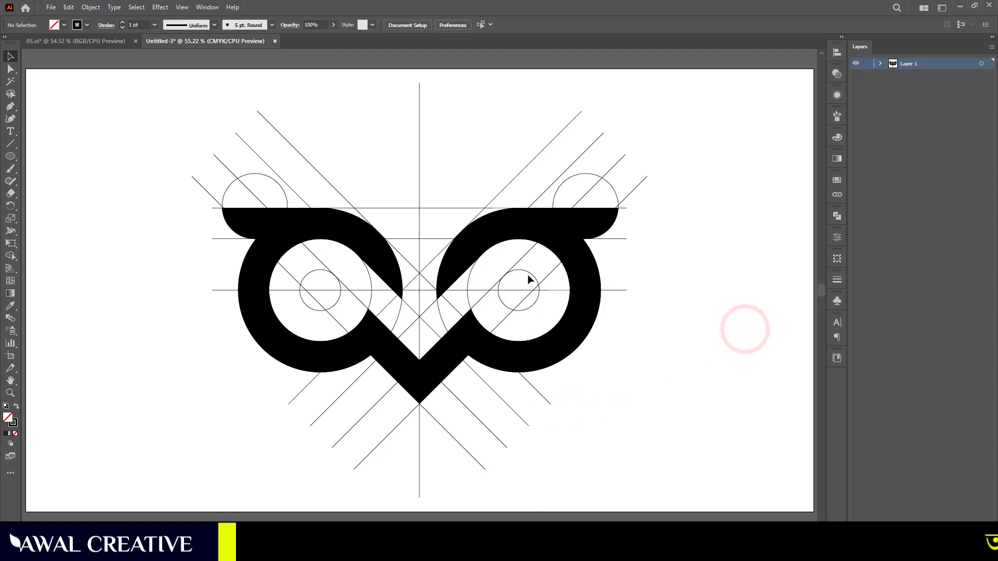
click(530, 275)
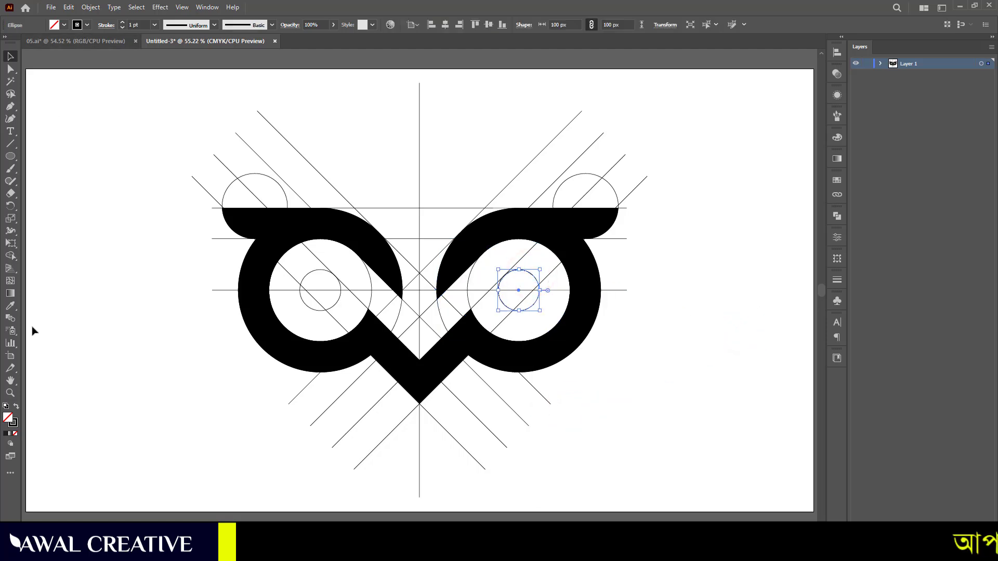
click(16, 408)
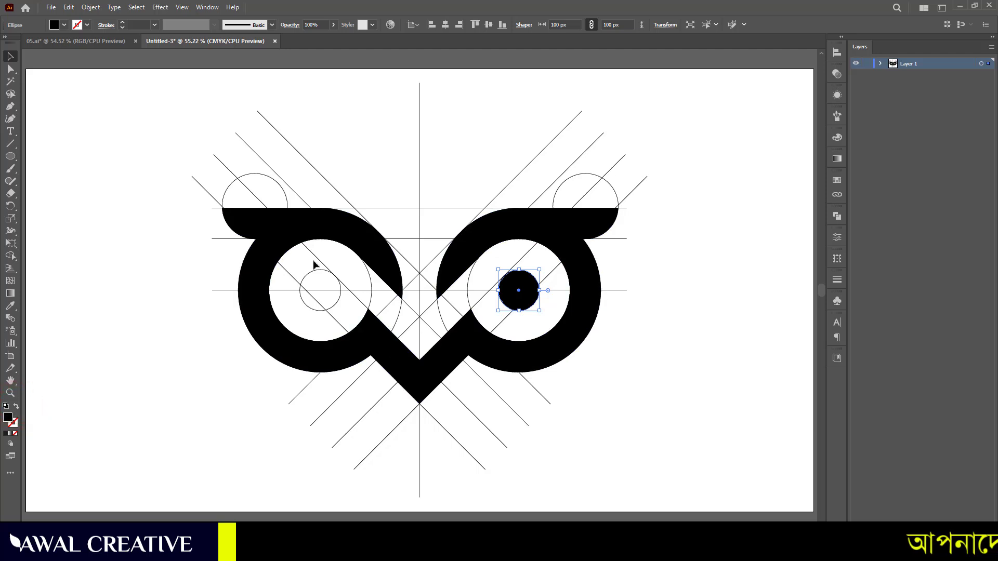
Ungroup the left eye's inner circles and give the small central circle a black fill without a stroke.
click(314, 277)
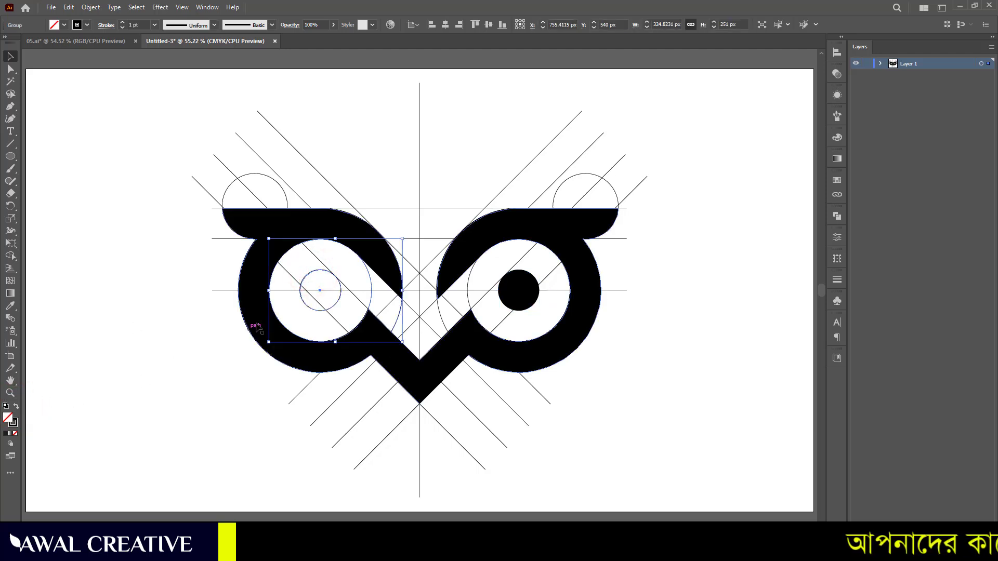
right_click(310, 304)
click(340, 432)
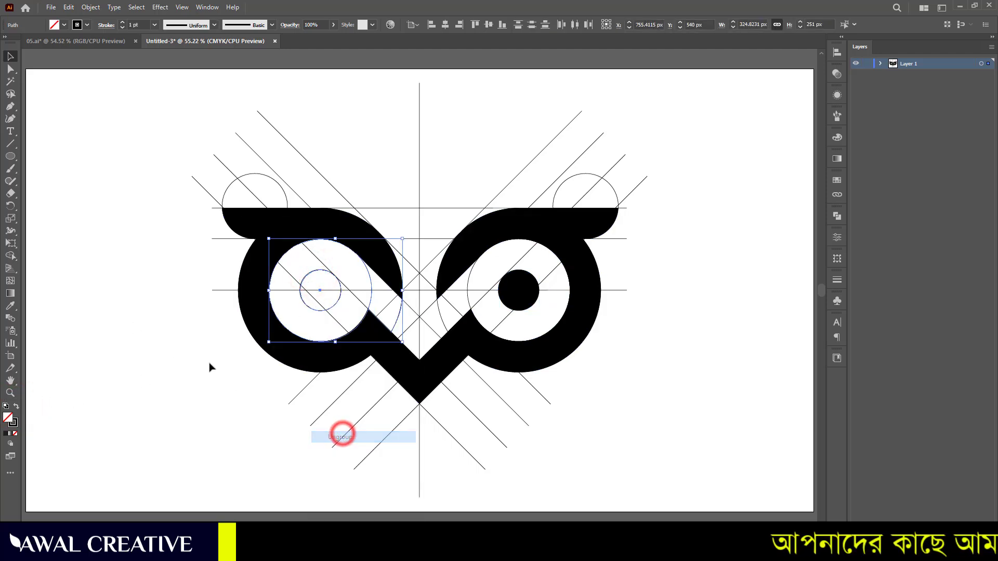
click(200, 354)
click(309, 276)
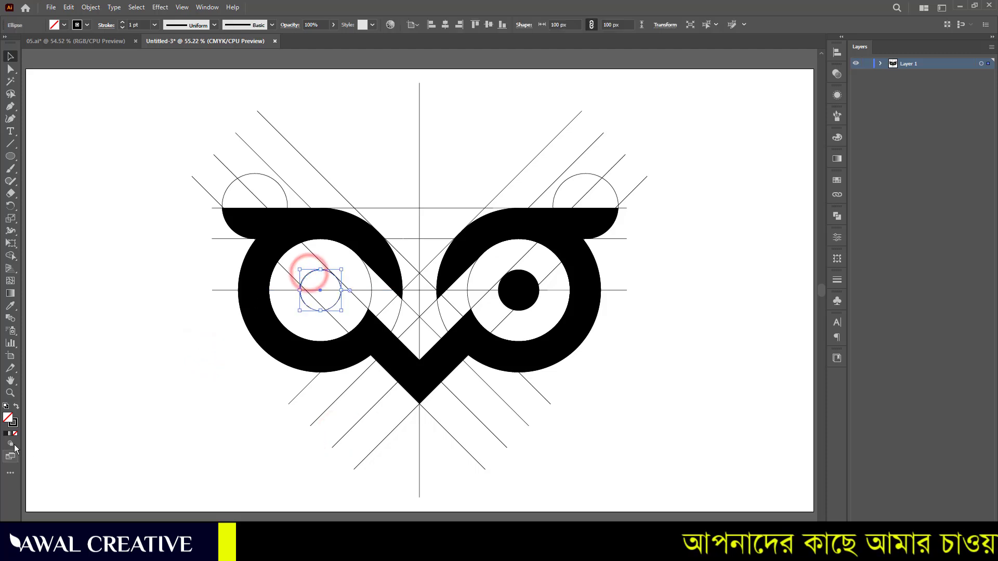
click(16, 407)
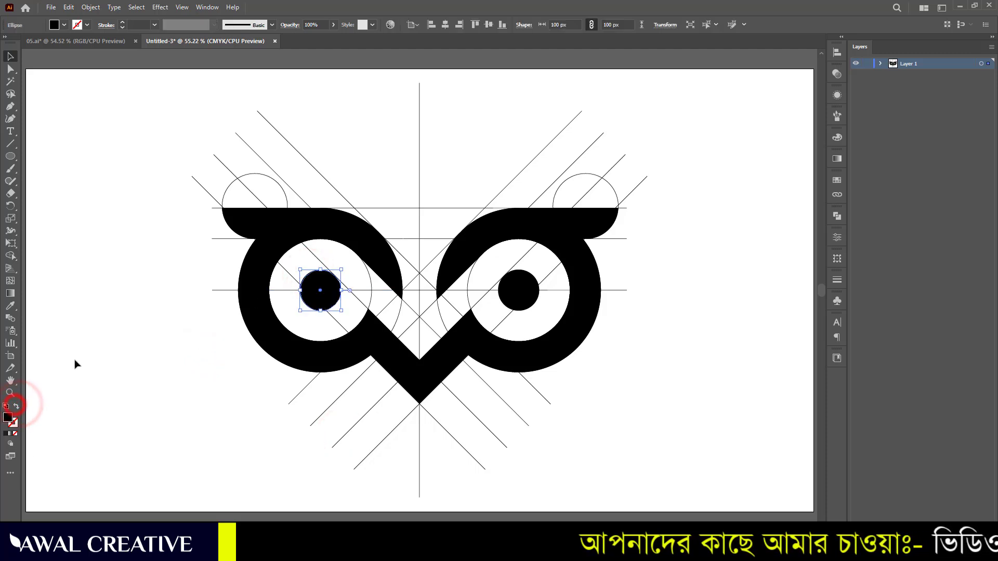
click(88, 351)
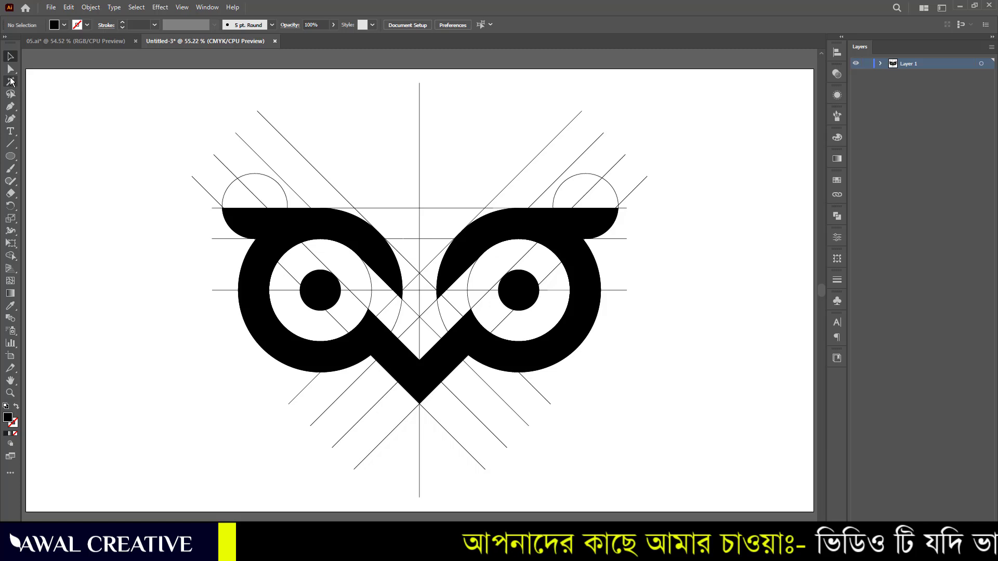
Select all the stroked, unfilled construction lines and circles with the Magic Wand and delete them.
click(11, 80)
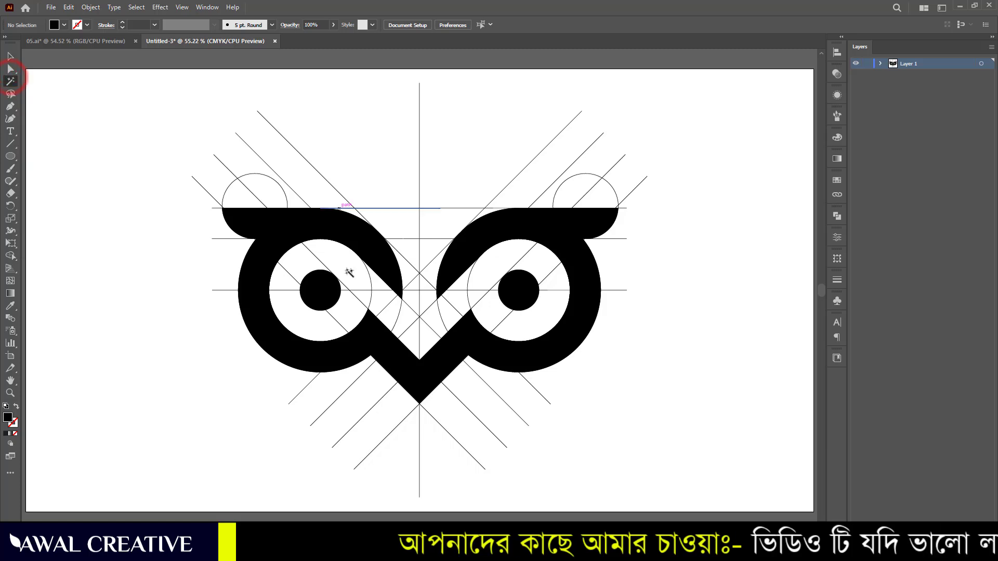
click(419, 142)
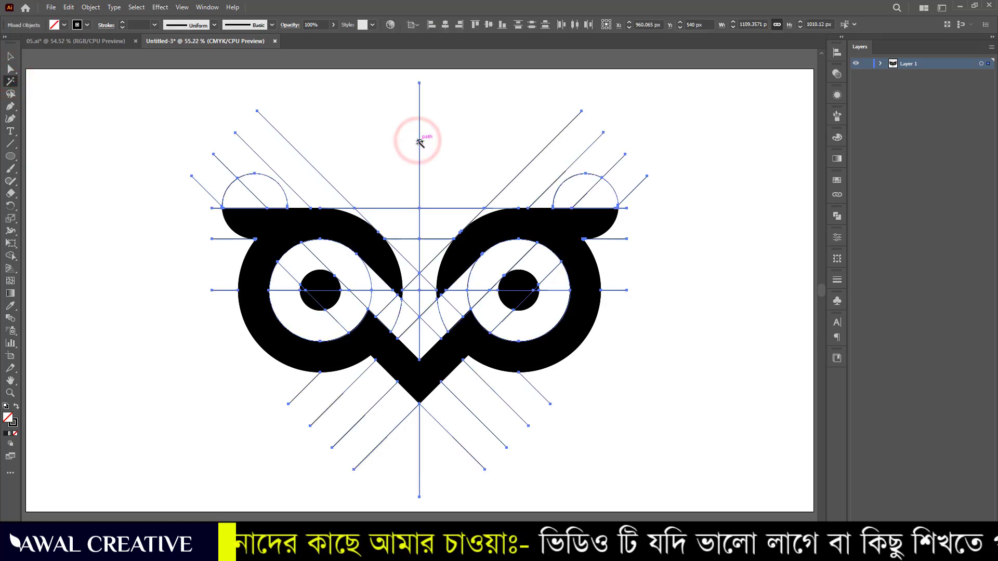
key(Delete)
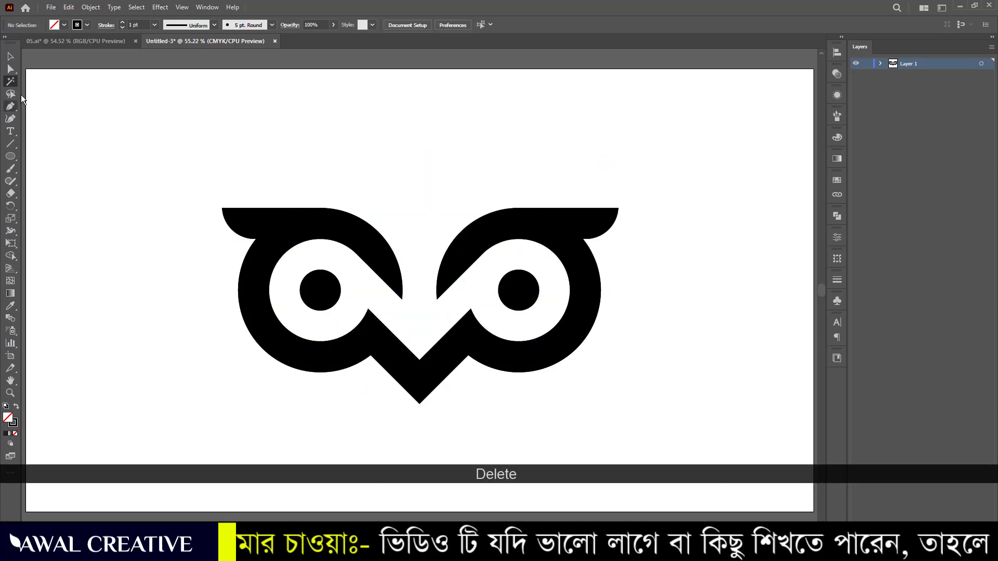
Select the whole owl face including both pupils and set its stroke to none.
drag(165, 116, 685, 444)
click(78, 24)
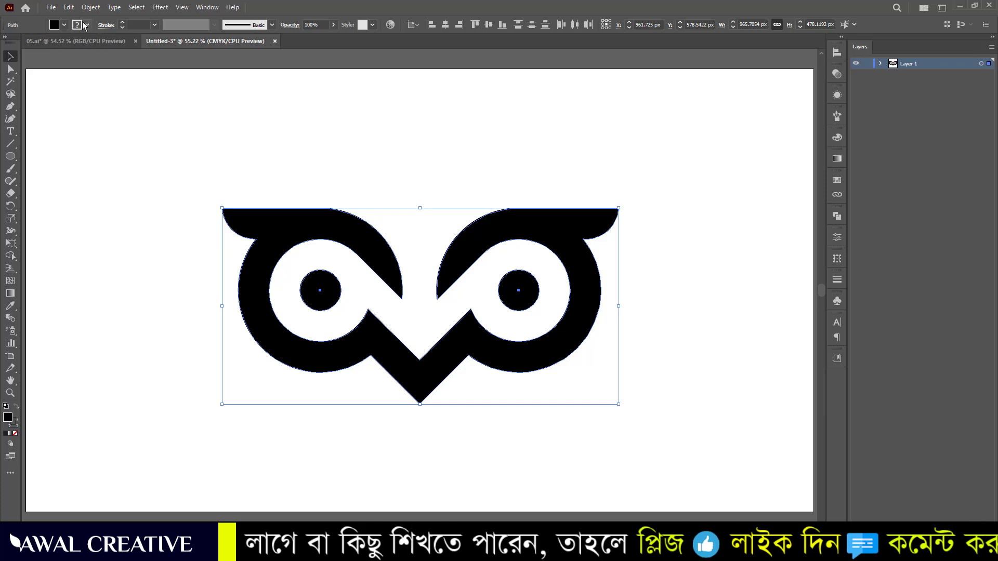
click(8, 46)
click(364, 153)
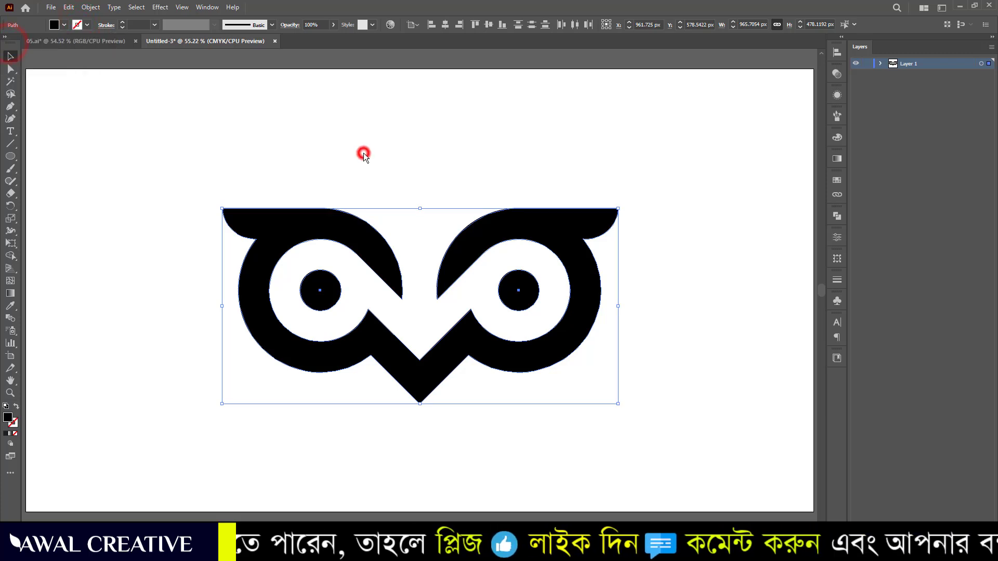
click(325, 142)
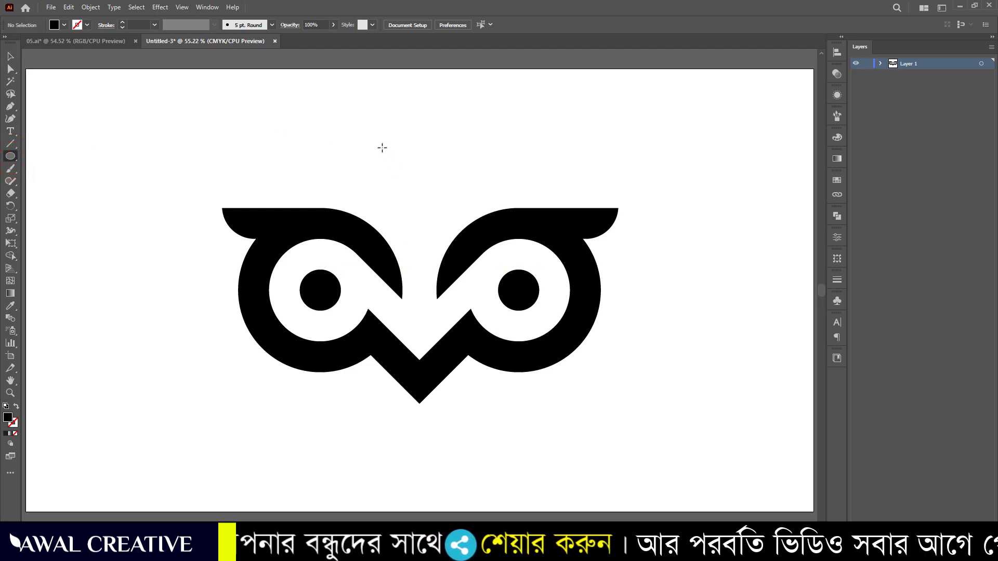
Draw a circle about 47 px wide, fill it yellow and place it over the upper right part of the left pupil.
drag(376, 142, 395, 159)
click(63, 25)
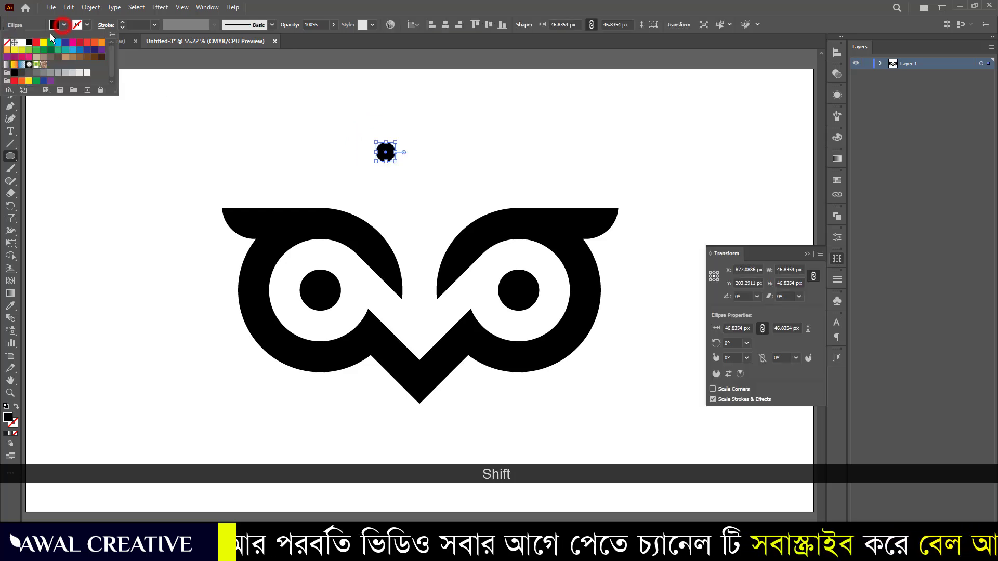
click(42, 44)
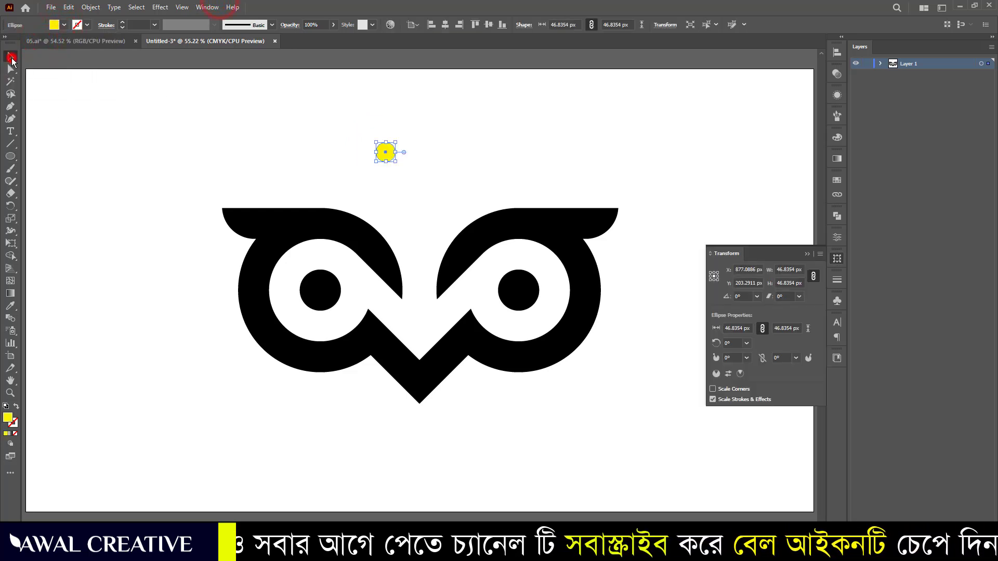
drag(382, 159, 327, 283)
click(414, 204)
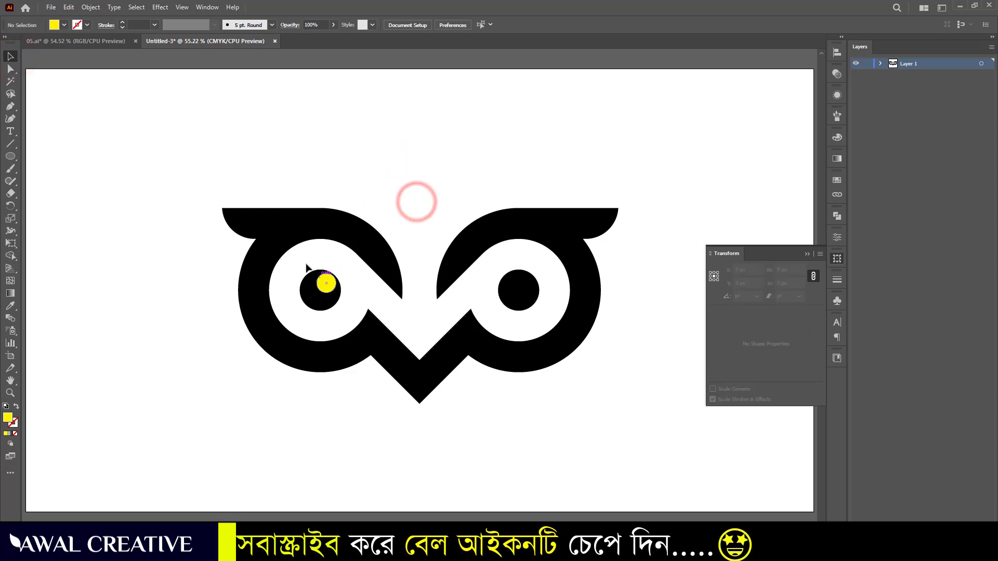
Shrink the yellow circle to about 23 px and copy it horizontally onto the upper part of the right pupil.
click(327, 285)
drag(335, 274, 519, 281)
click(397, 187)
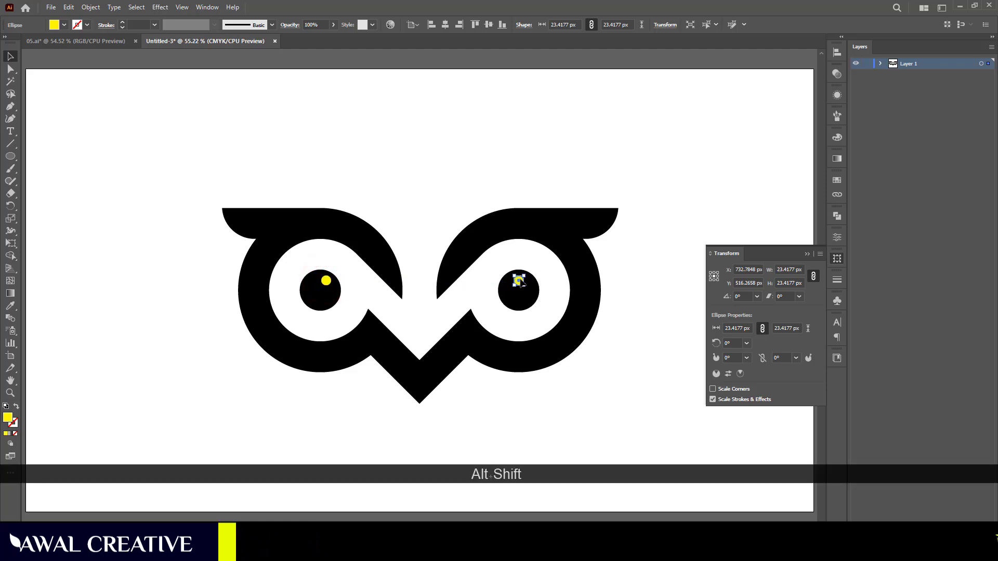
click(515, 174)
click(807, 255)
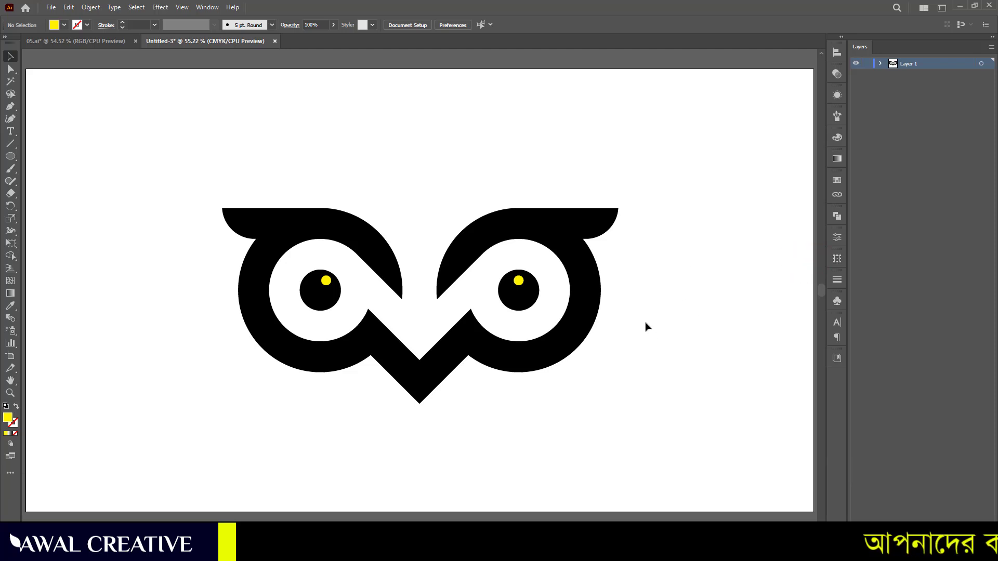
Select both pupils with their yellow circles and cut the yellow circles out of the pupils with Shape Builder.
click(535, 266)
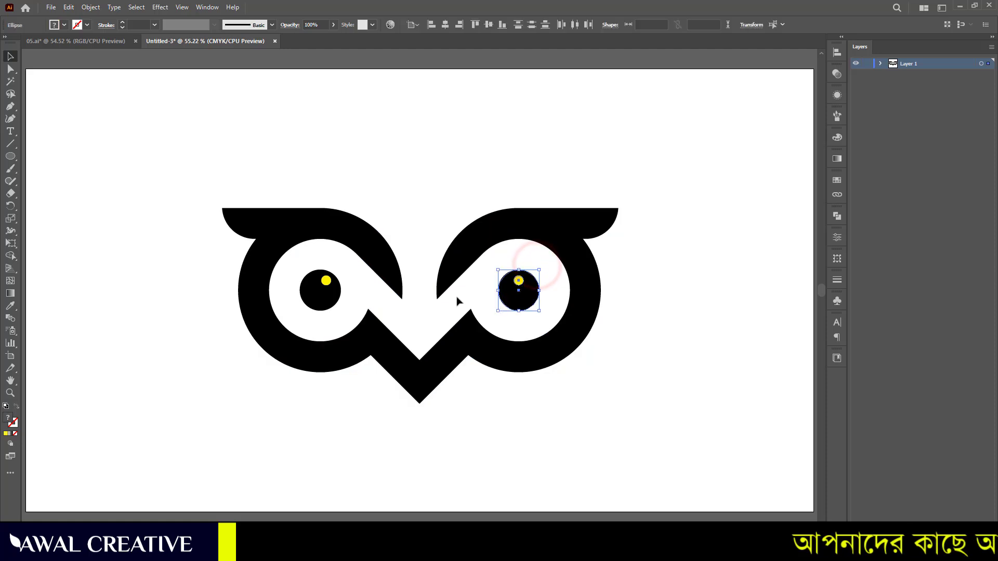
drag(338, 308, 341, 310)
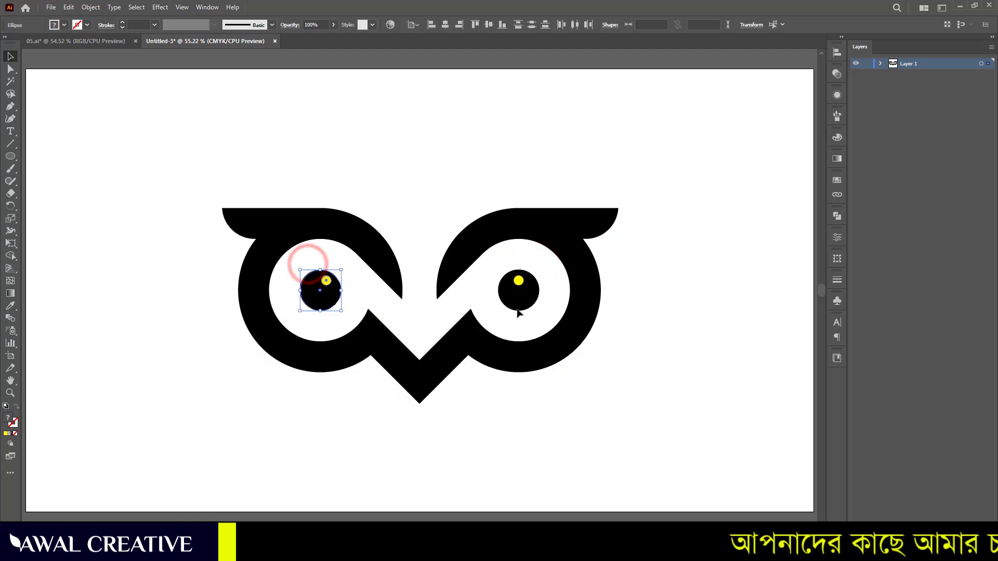
shift+click(510, 283)
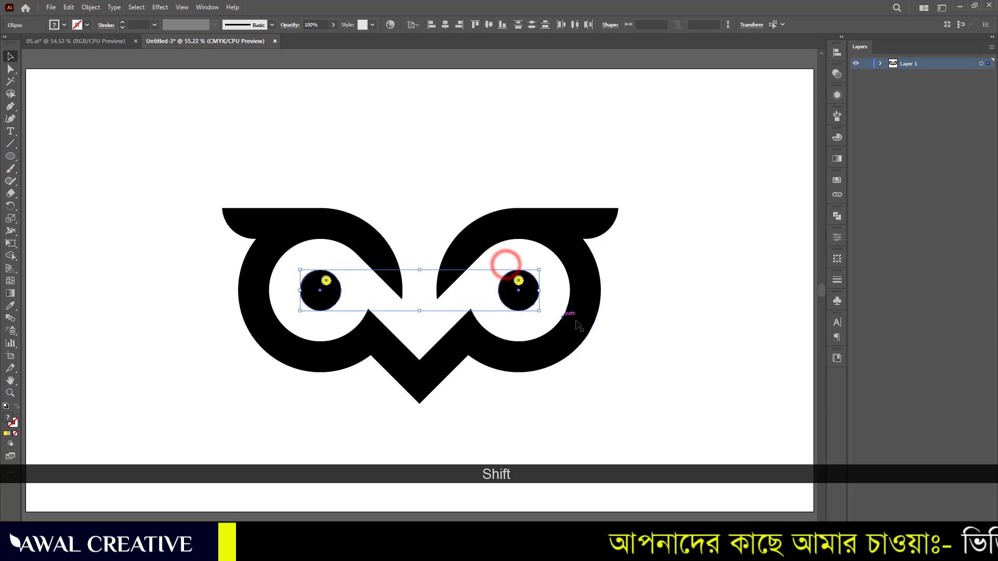
click(11, 256)
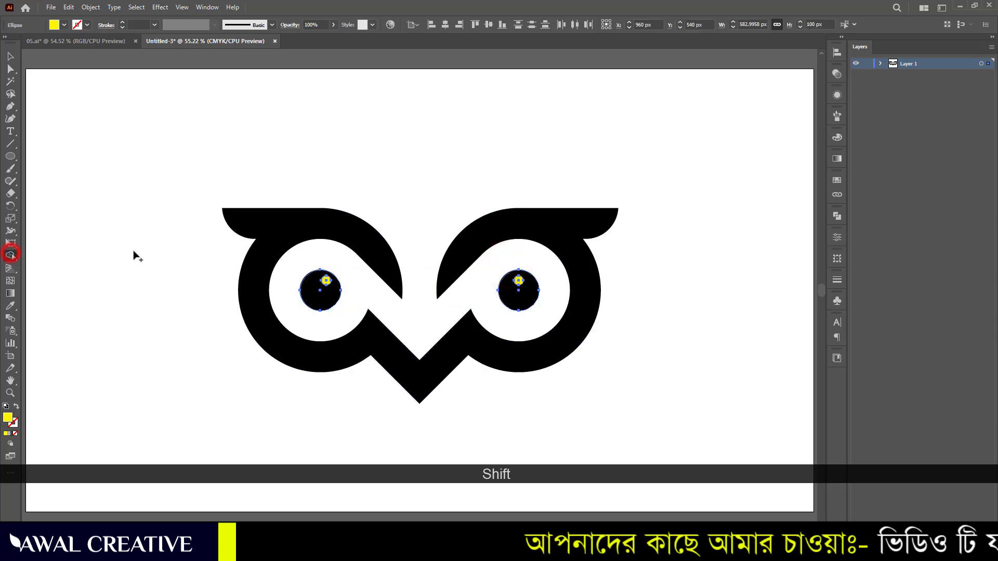
alt+click(326, 281)
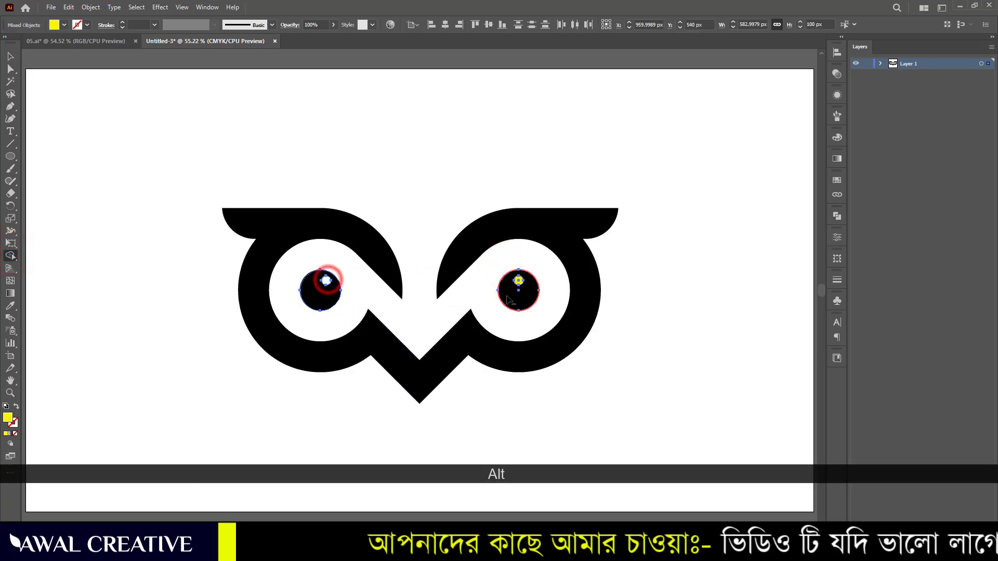
alt+click(520, 280)
click(11, 56)
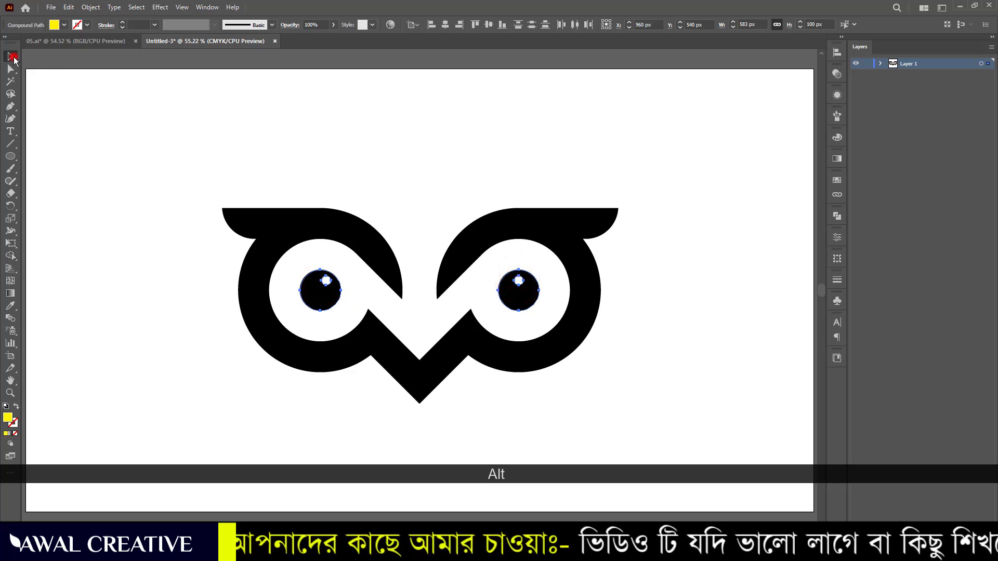
click(110, 124)
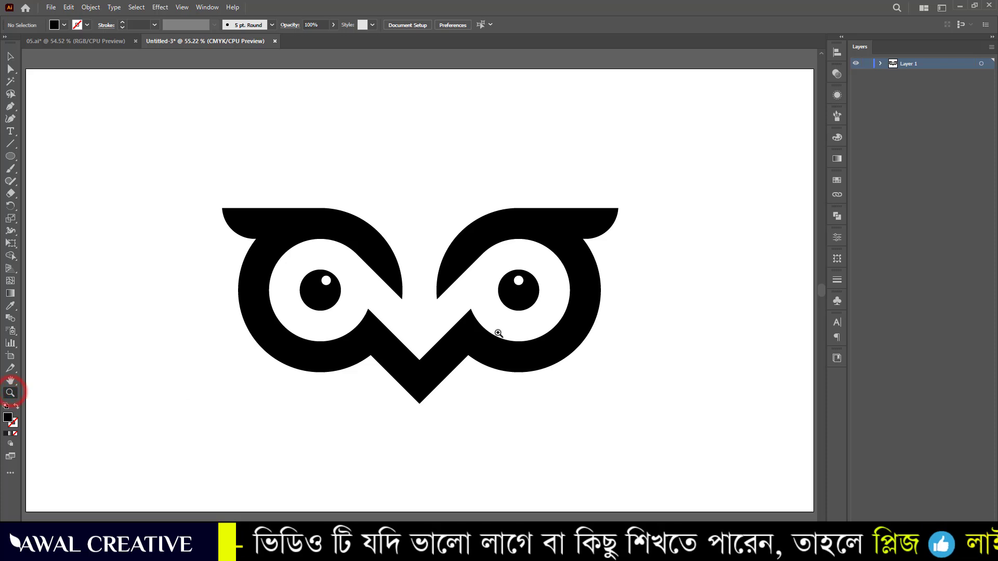
Fill the whole owl face, including both pupils, with the orange swatch.
alt+click(489, 308)
alt+click(489, 308)
drag(347, 270, 495, 255)
click(8, 55)
drag(334, 169, 644, 347)
click(63, 24)
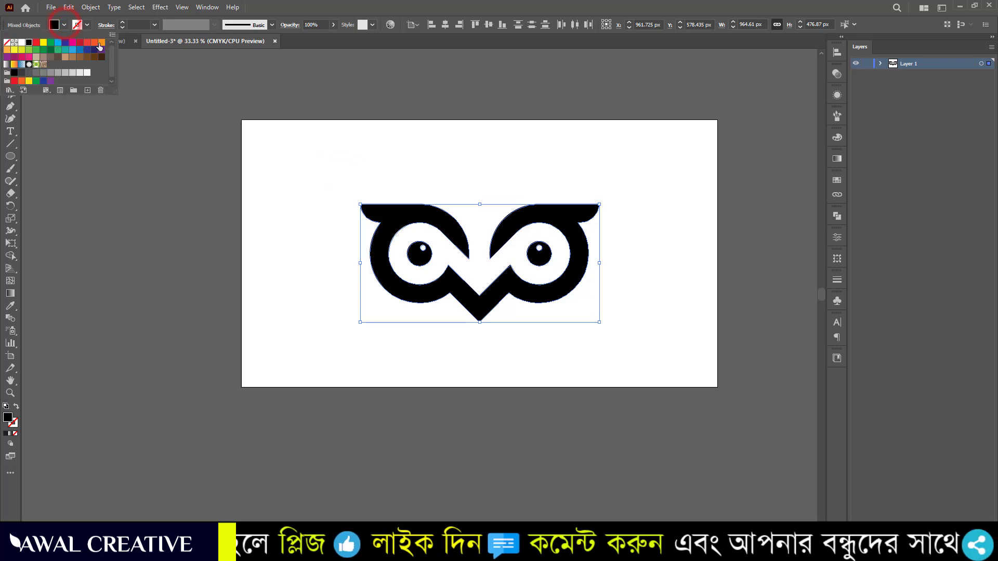
click(100, 43)
click(321, 226)
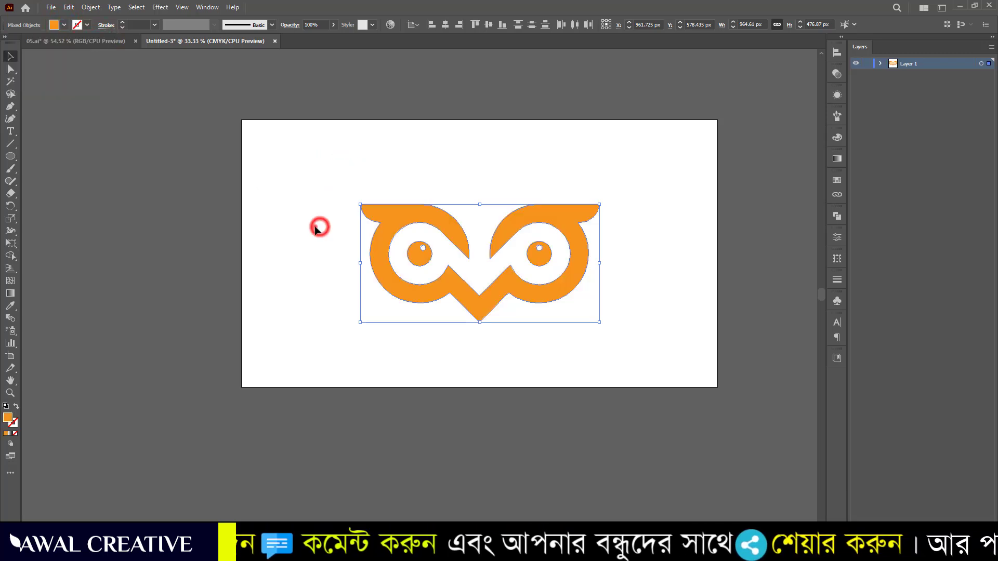
click(318, 227)
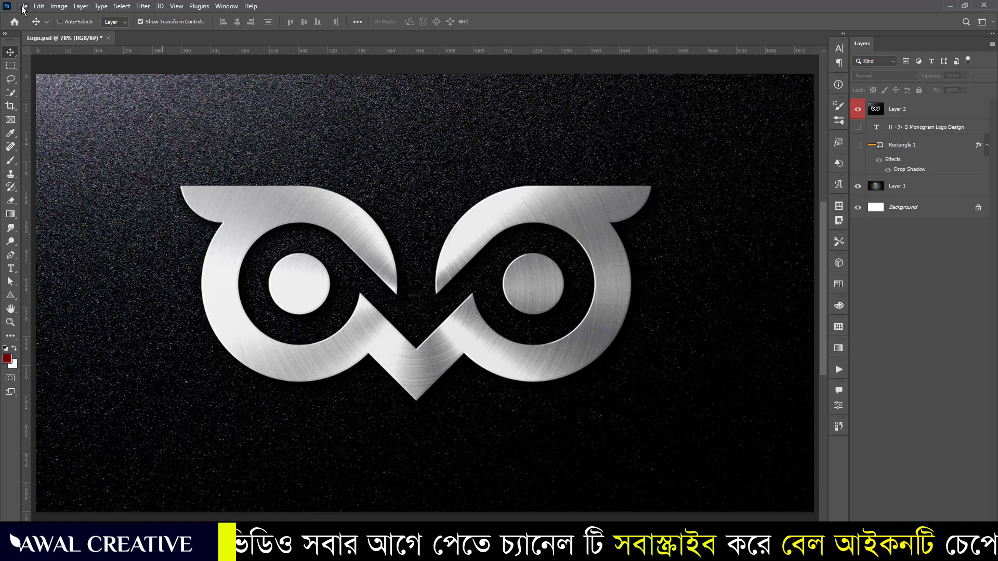
Switch to Photoshop, open the recent logo.psd mockup and hide its Monogram Logo Design text layer and both rectangle layers.
click(14, 22)
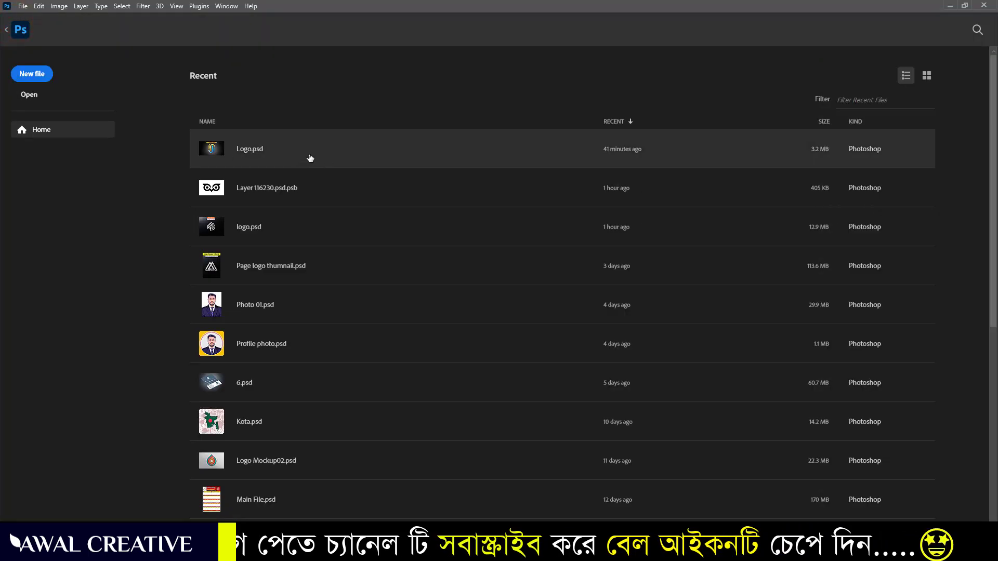
click(276, 236)
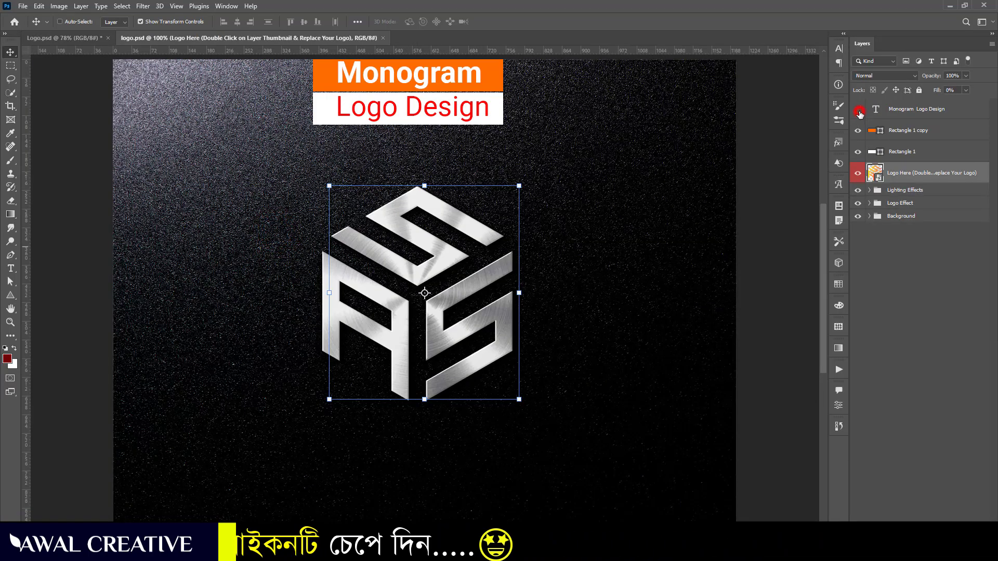
drag(856, 154, 858, 152)
click(899, 282)
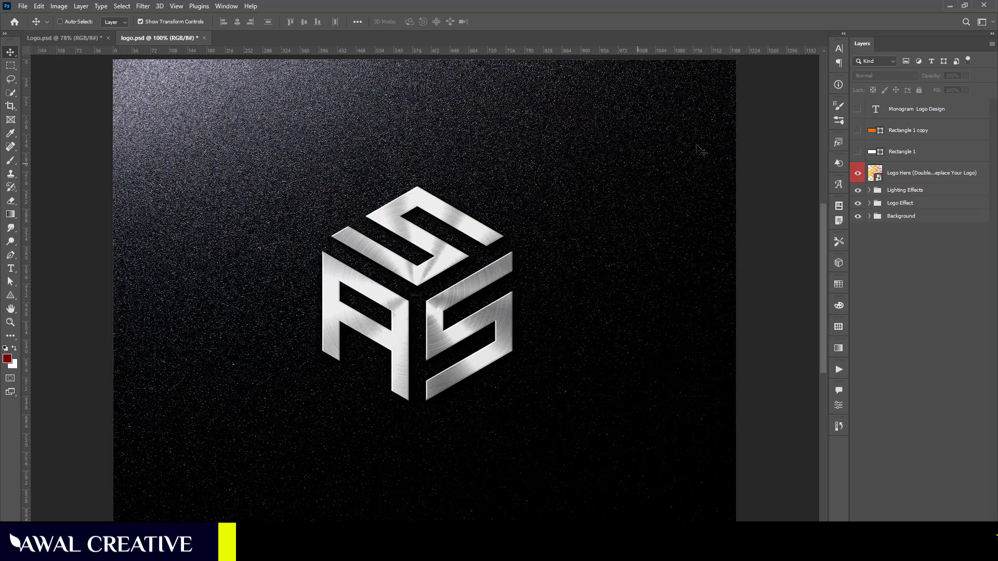
Open the contents of the "Logo Here" smart object and hide the existing monogram logo layer.
click(897, 175)
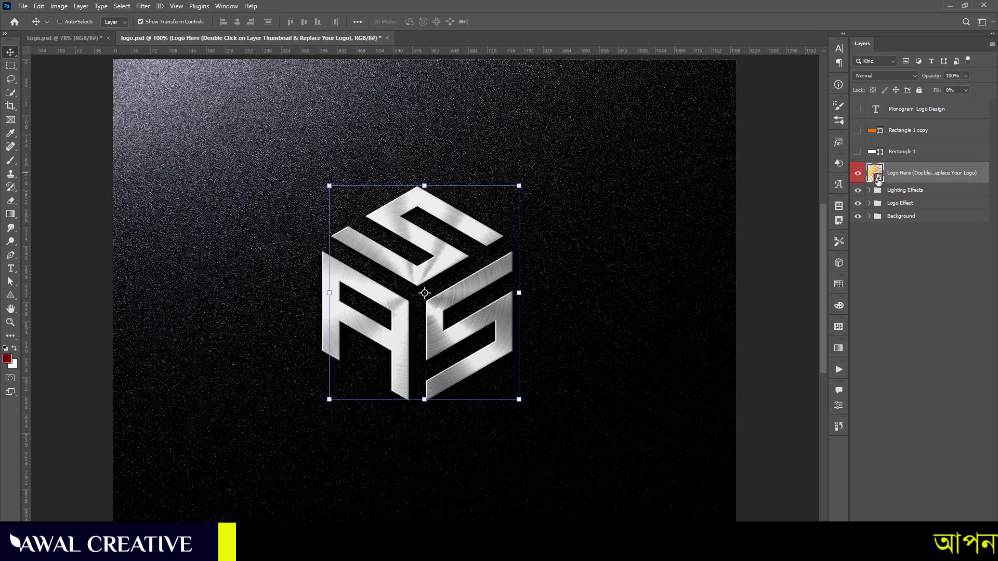
double_click(878, 177)
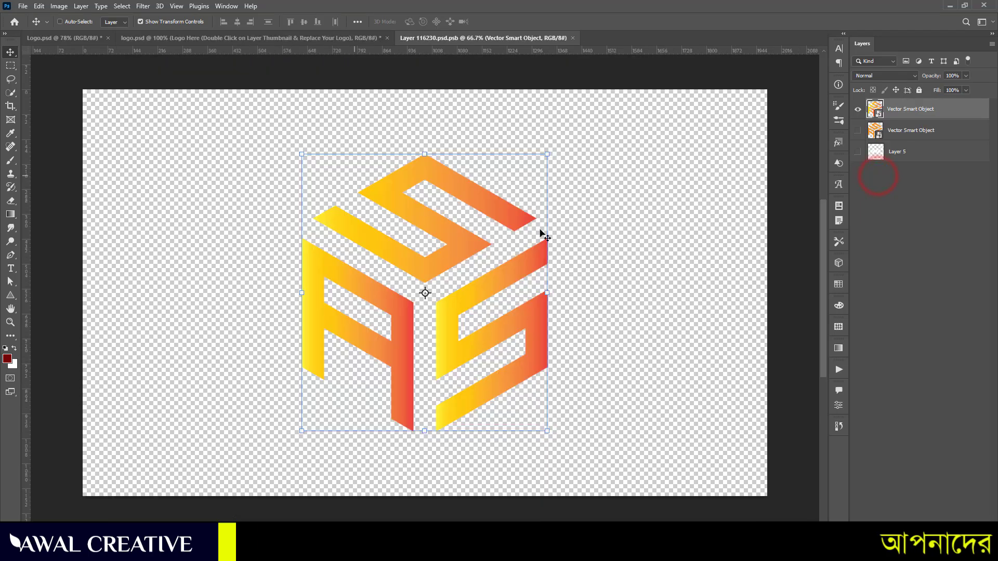
click(857, 110)
click(901, 224)
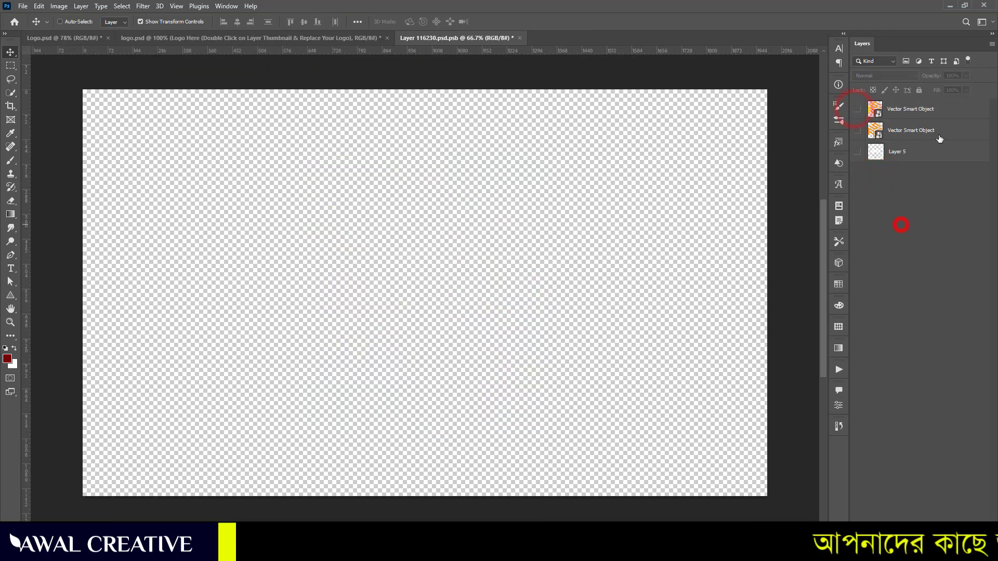
Bring the whole orange owl face from Illustrator into the open smart object document in Photoshop and commit its placement.
key(alt+Tab)
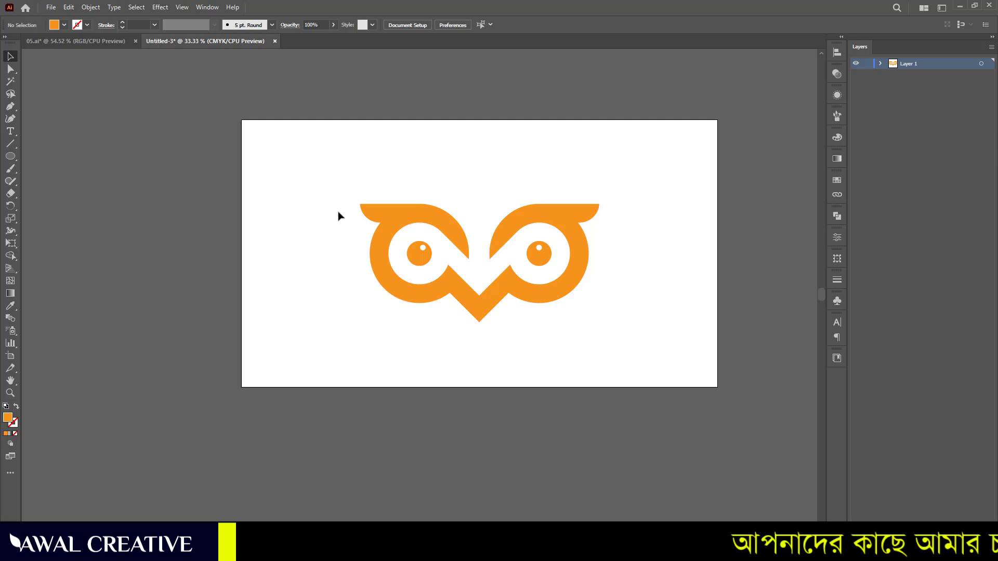
drag(397, 211, 648, 341)
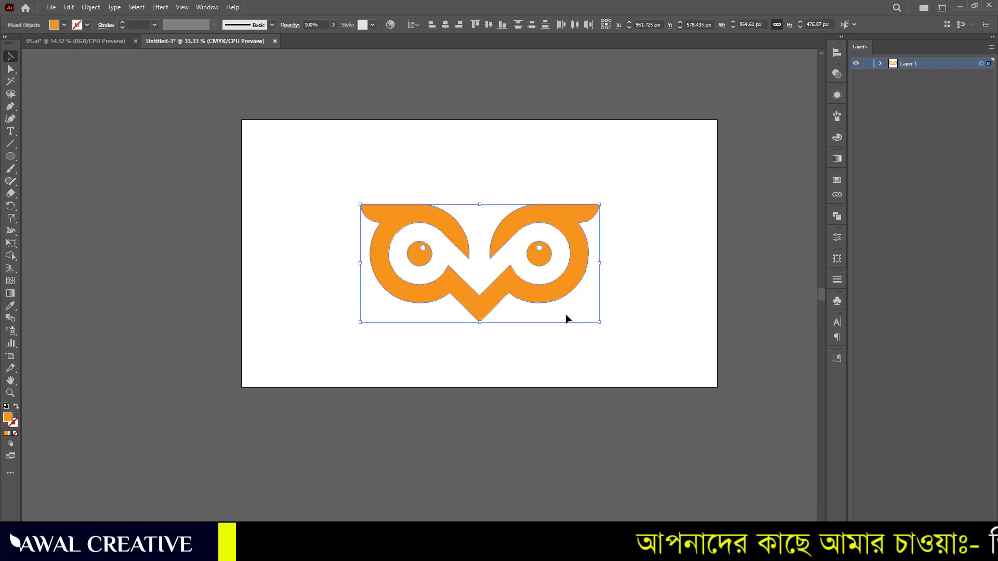
drag(567, 279, 239, 544)
drag(401, 331, 400, 331)
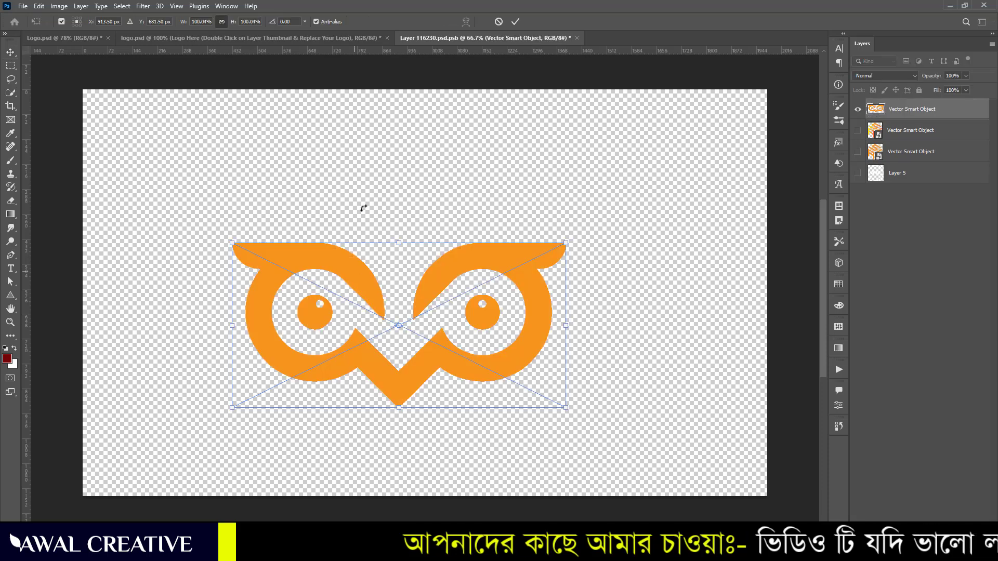
click(518, 22)
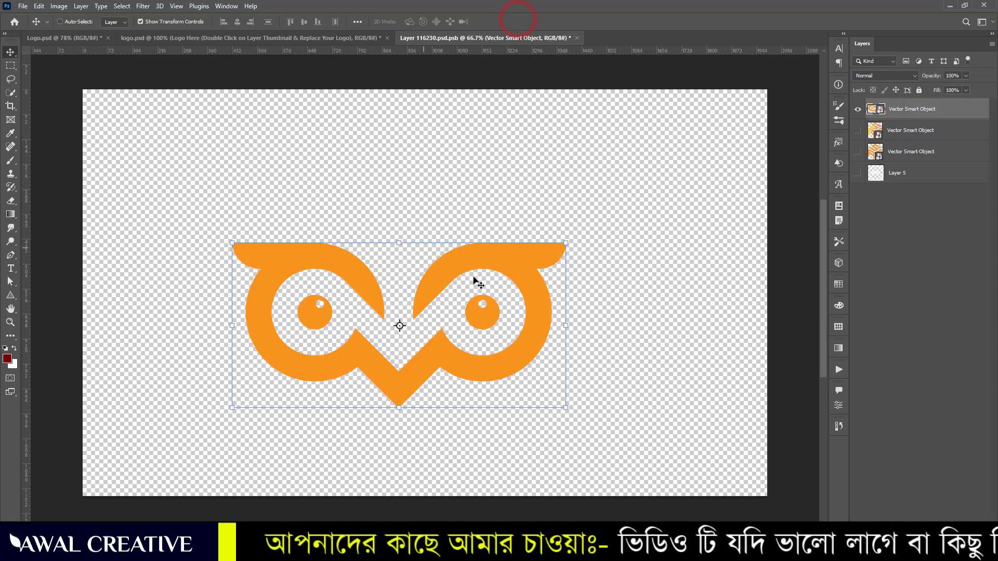
Centre the owl horizontally and vertically on the whole canvas and deselect.
key(ctrl+a)
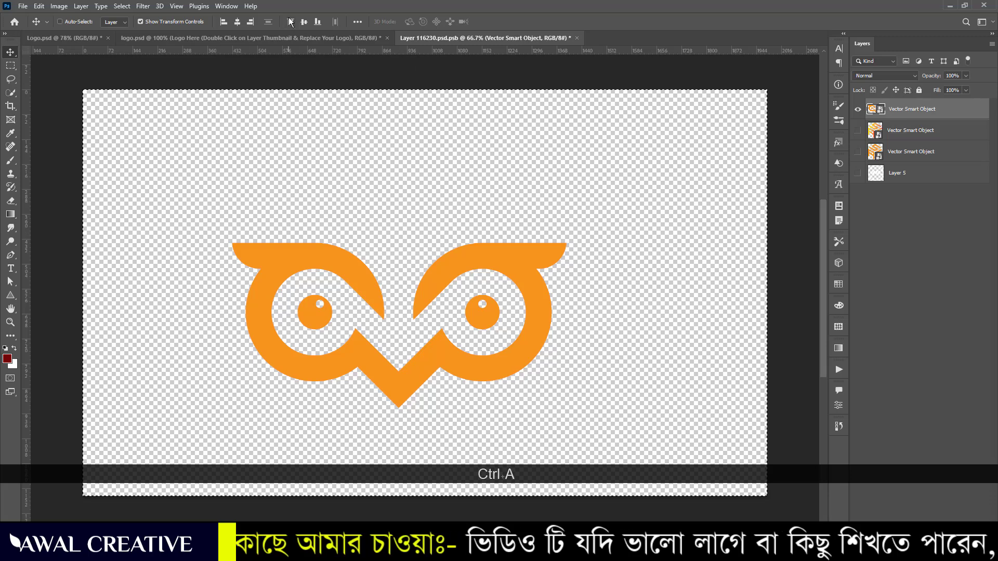
click(304, 21)
click(238, 21)
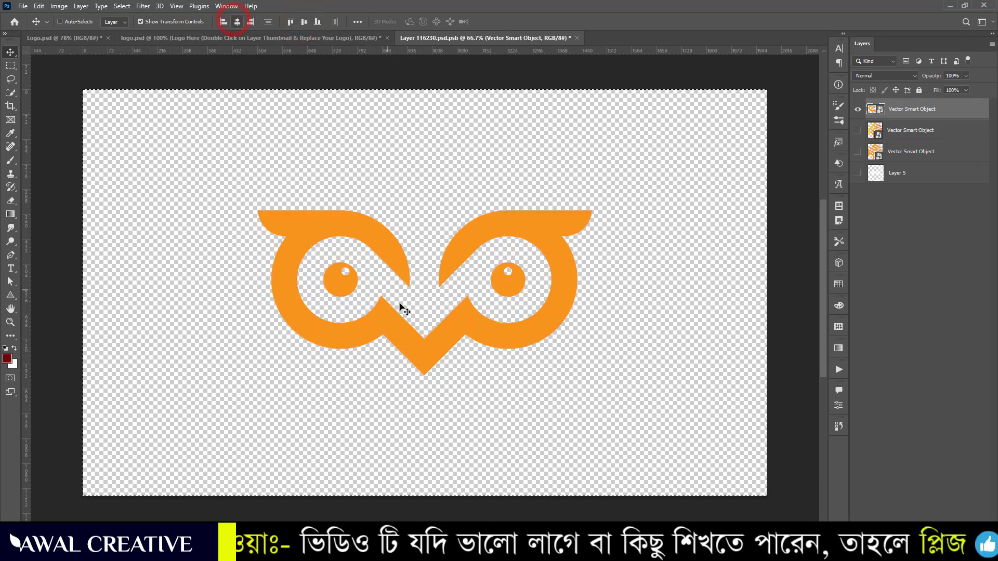
key(ctrl+d)
click(921, 298)
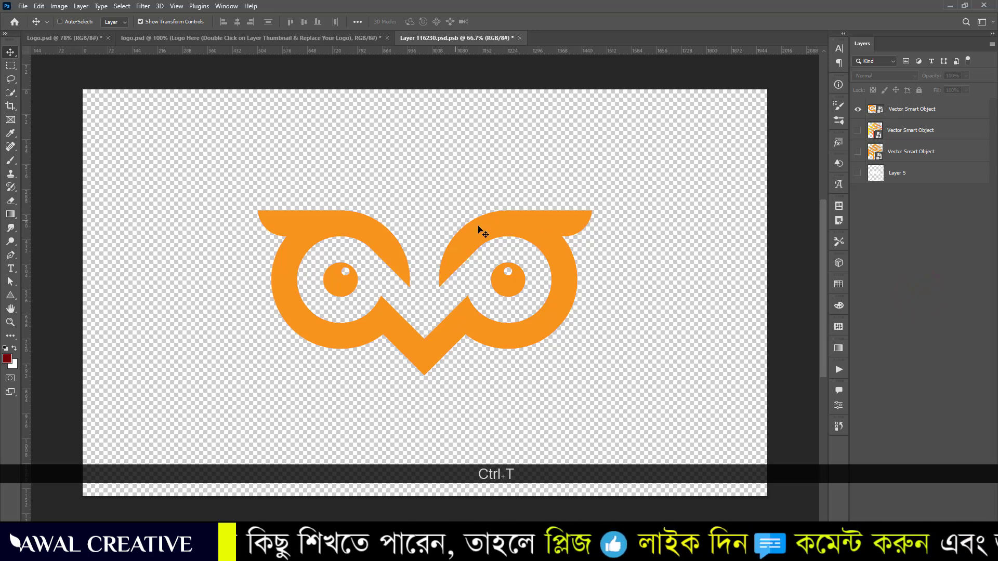
Enlarge the owl layer proportionally about its centre so it fills most of the canvas width.
click(894, 108)
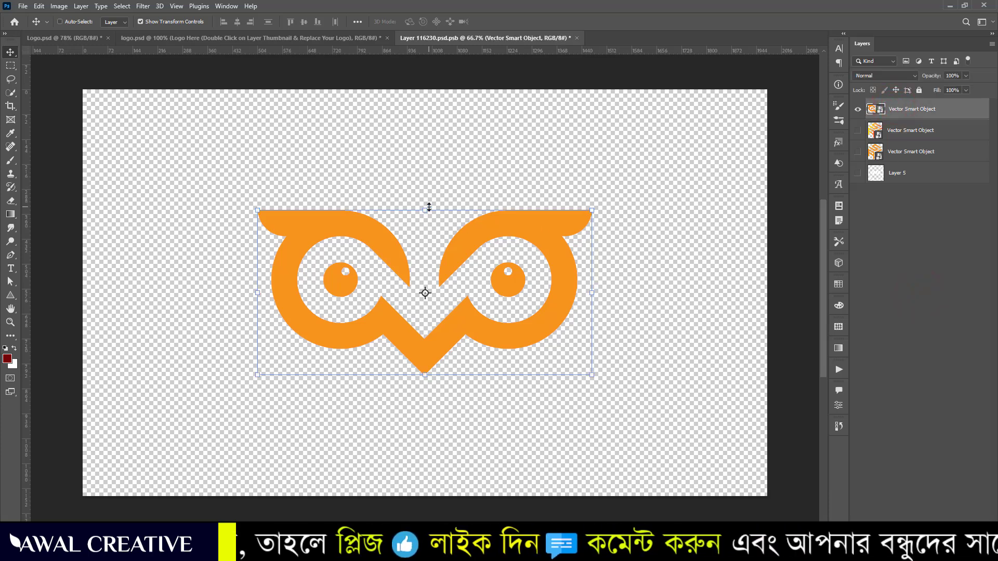
drag(429, 207, 442, 169)
click(516, 22)
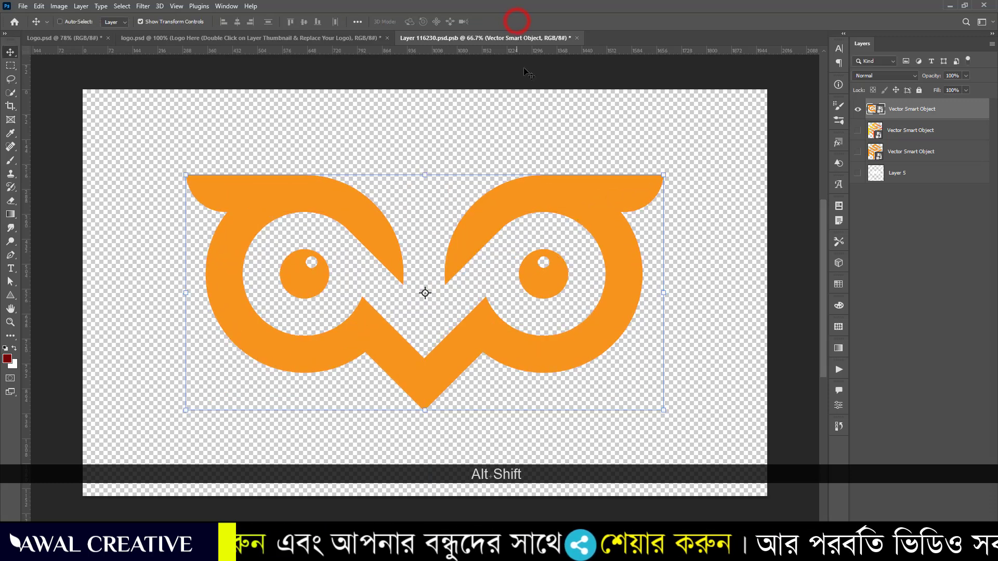
Close the smart object document with its changes saved to update the metallic logo mockup.
click(576, 39)
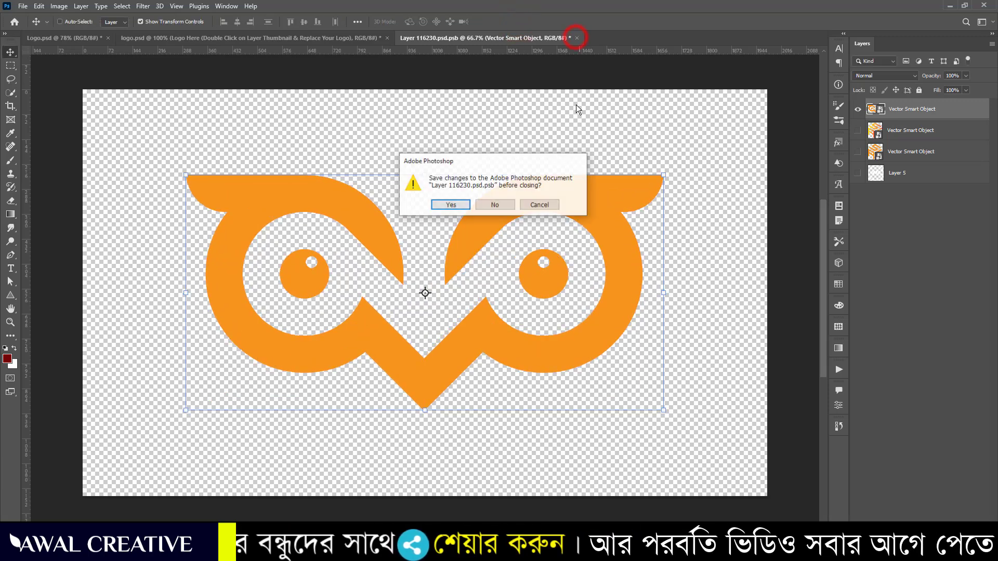
click(450, 204)
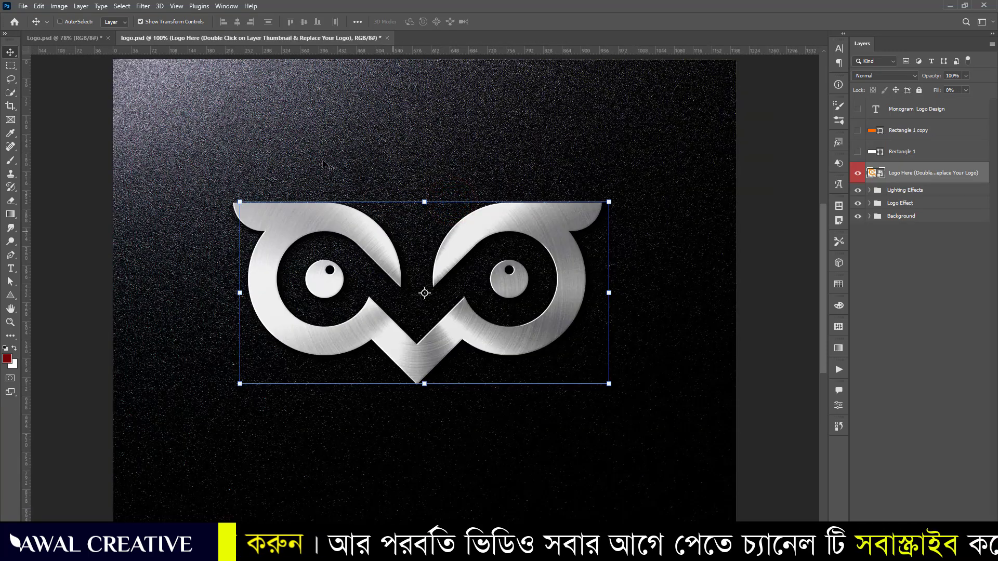
click(923, 309)
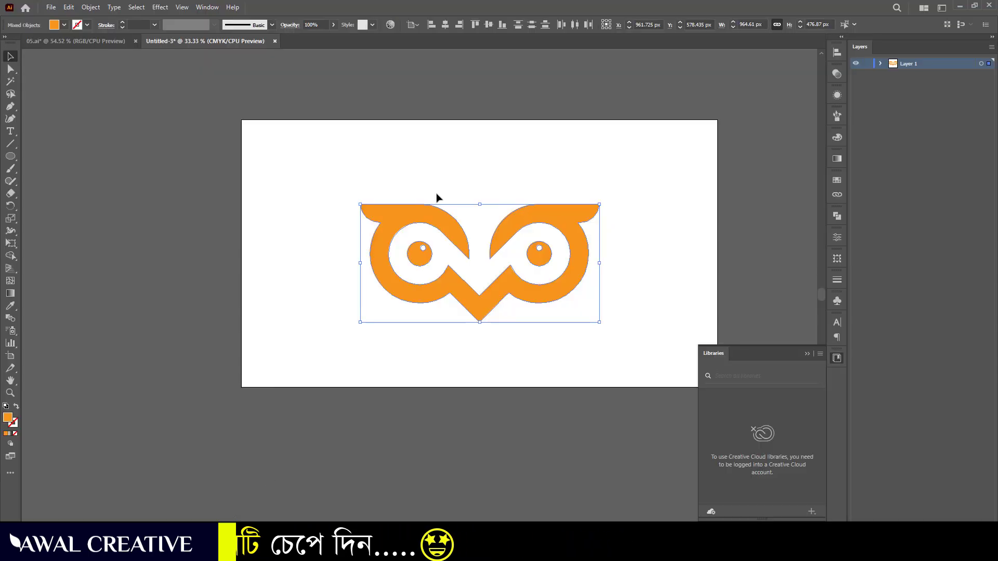
Switch to Illustrator, undo the orange fill and the highlights cut into the pupils, and delete the leftover yellow circle above the owl.
click(346, 171)
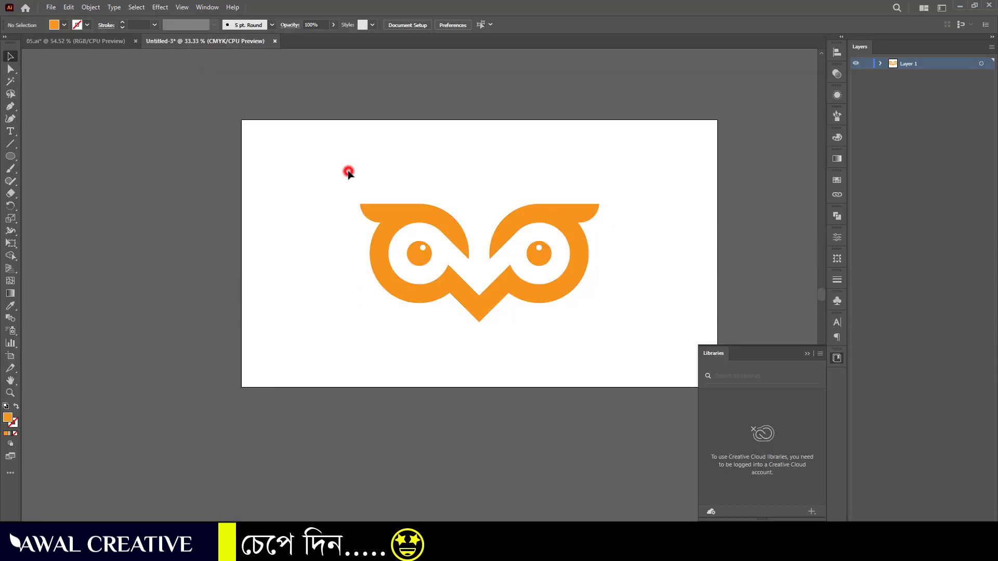
key(ctrl+z)
key(ctrl+z)
key(ctrl+z)
key(ctrl+z)
key(ctrl+z)
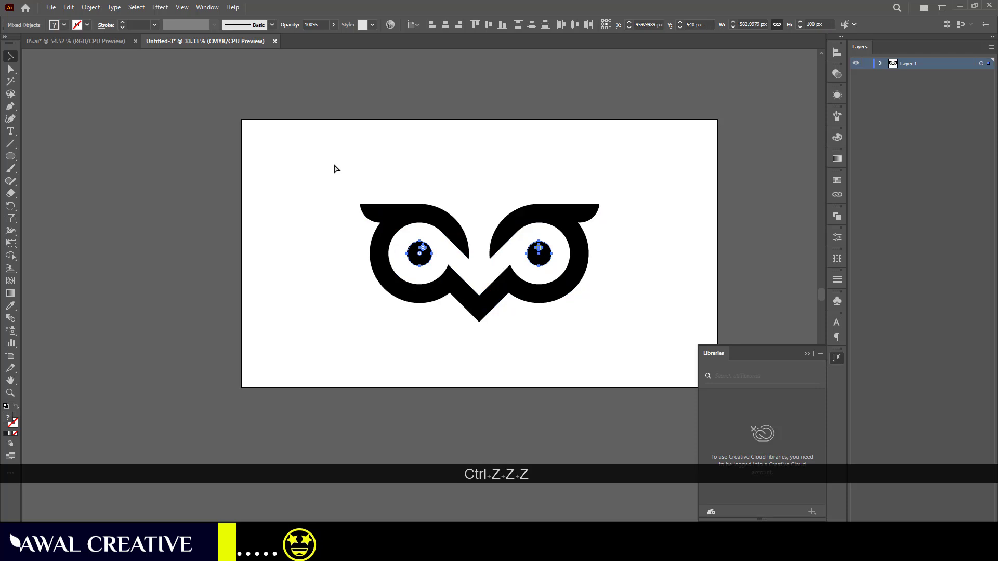
key(ctrl+z)
key(ctrl+z)
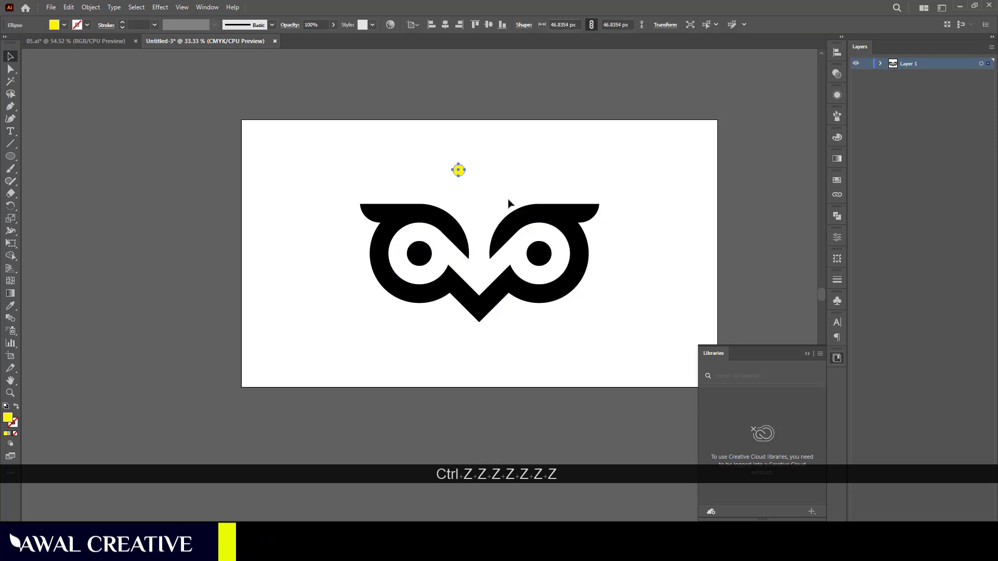
drag(436, 143, 513, 194)
key(Delete)
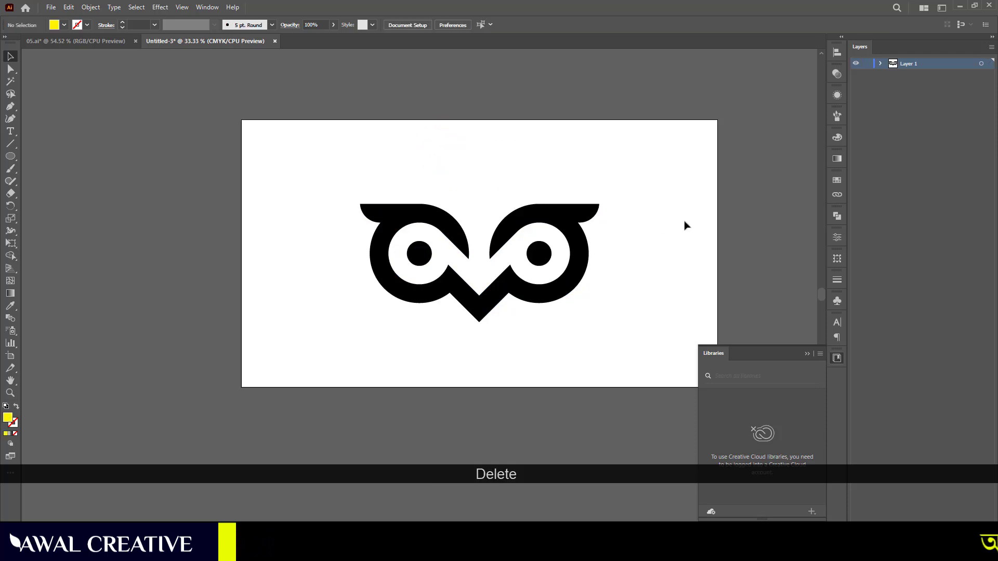
Try to place the black owl with plain pupils directly in the logo.psd mockup and discard the placed layer.
drag(334, 165, 595, 335)
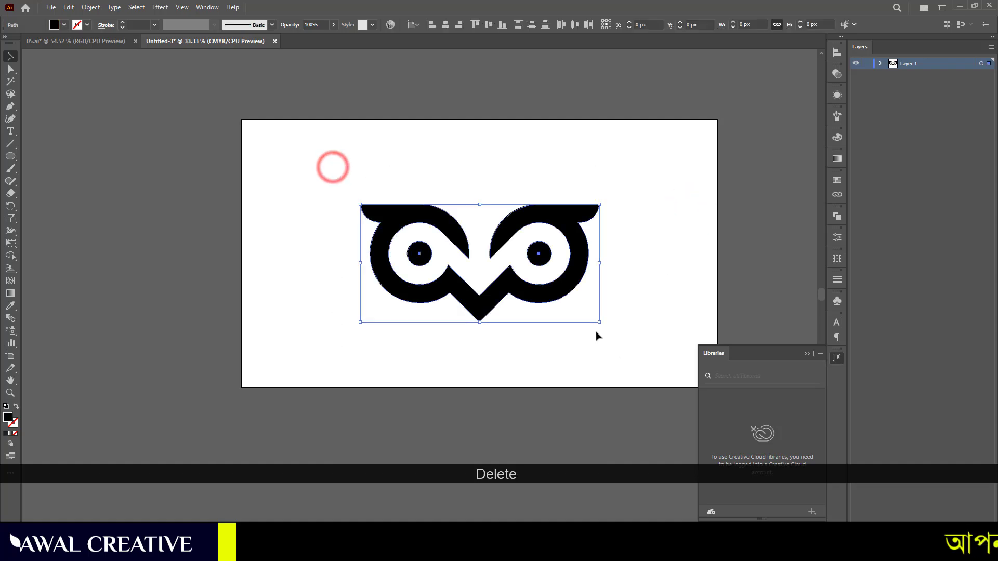
drag(563, 281, 250, 494)
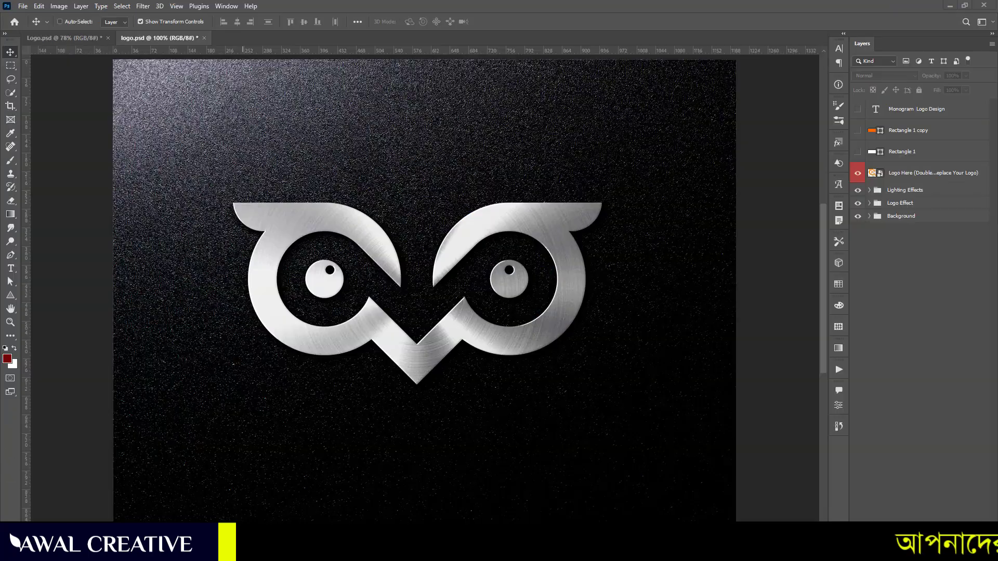
drag(334, 379, 333, 377)
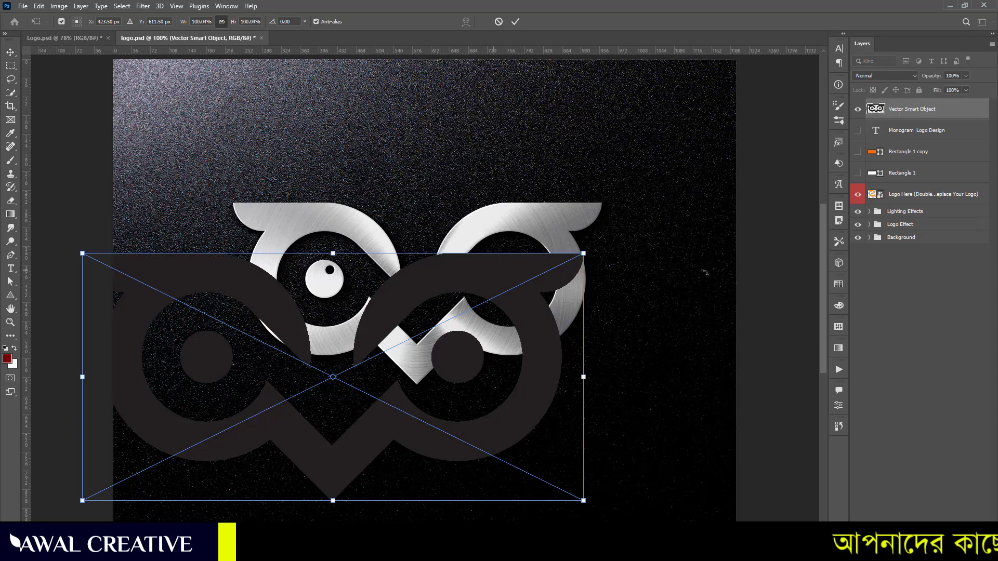
drag(937, 115, 982, 535)
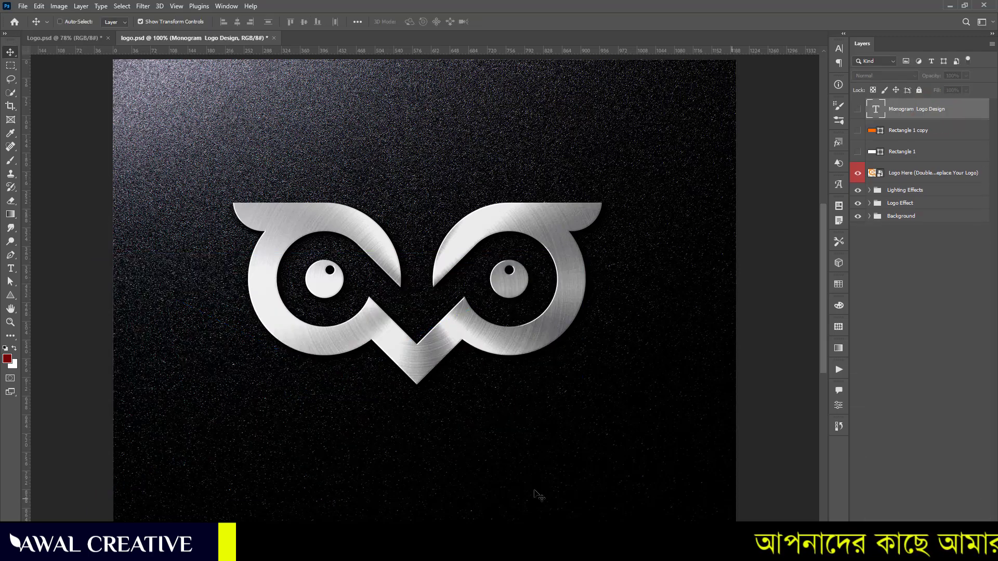
Reopen the contents of the "Logo Here" smart object and hide the orange owl layer.
click(881, 174)
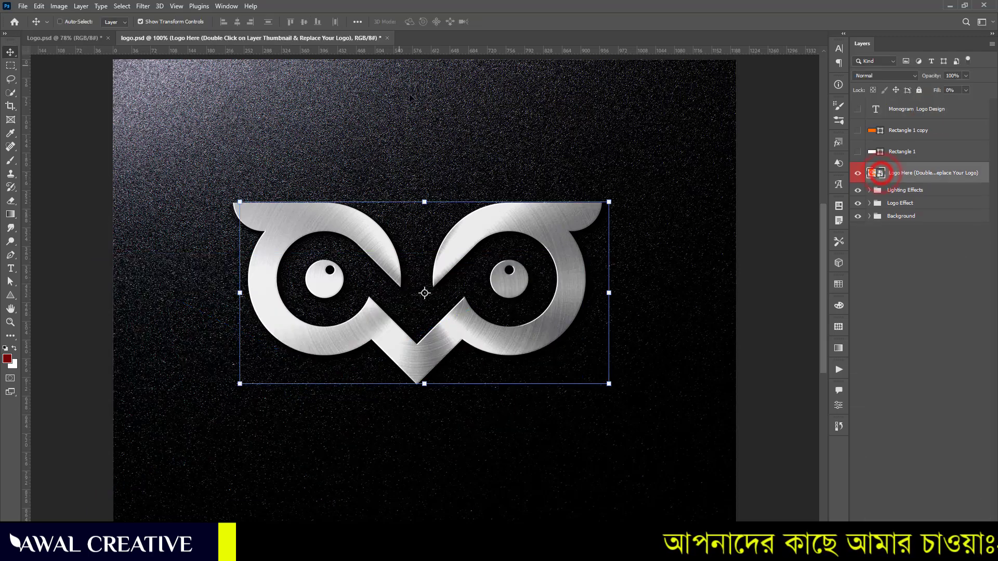
double_click(876, 173)
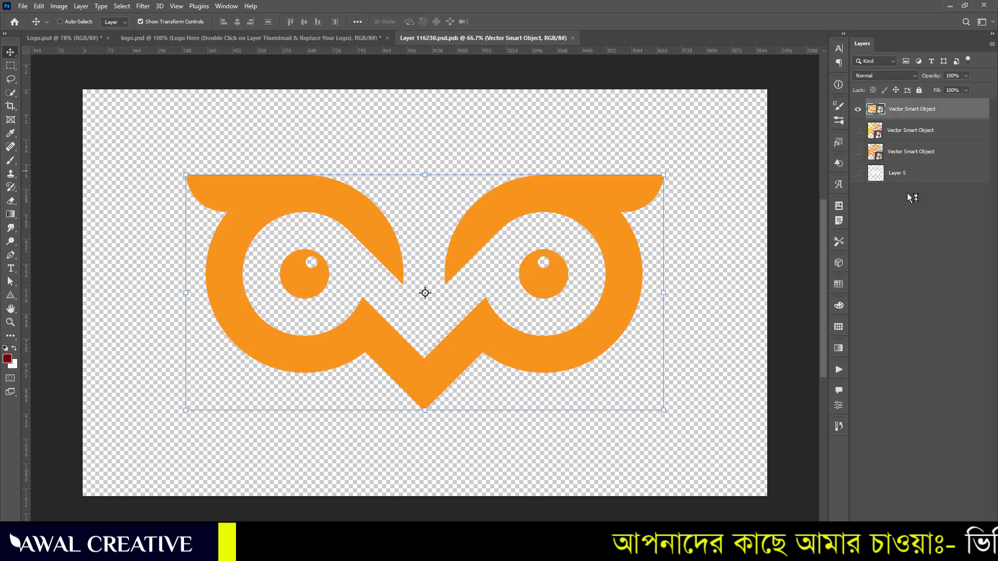
click(855, 110)
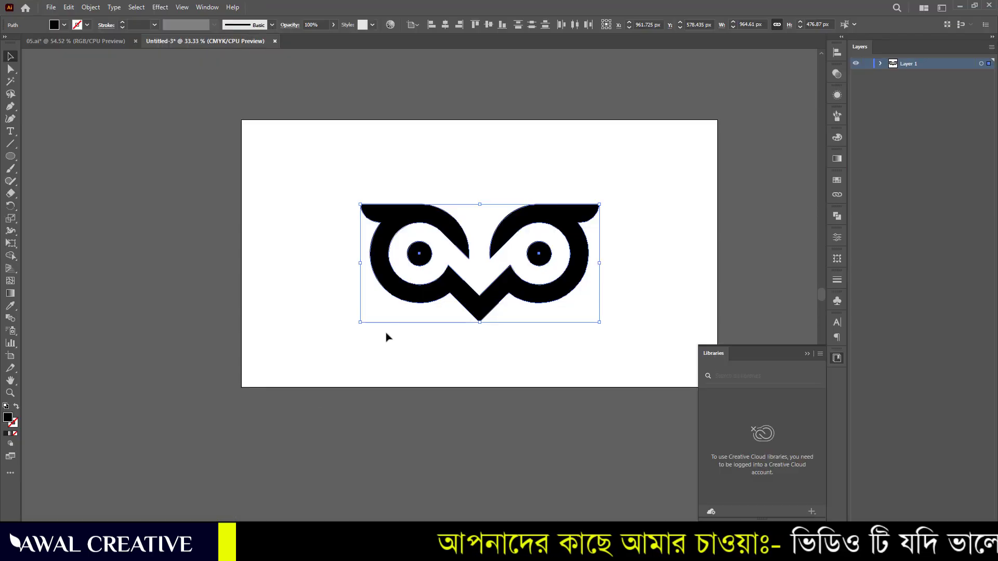
Copy the black owl from Illustrator into the smart object document, enlarge it proportionally, centre it on the canvas and commit the placement.
drag(468, 312, 416, 352)
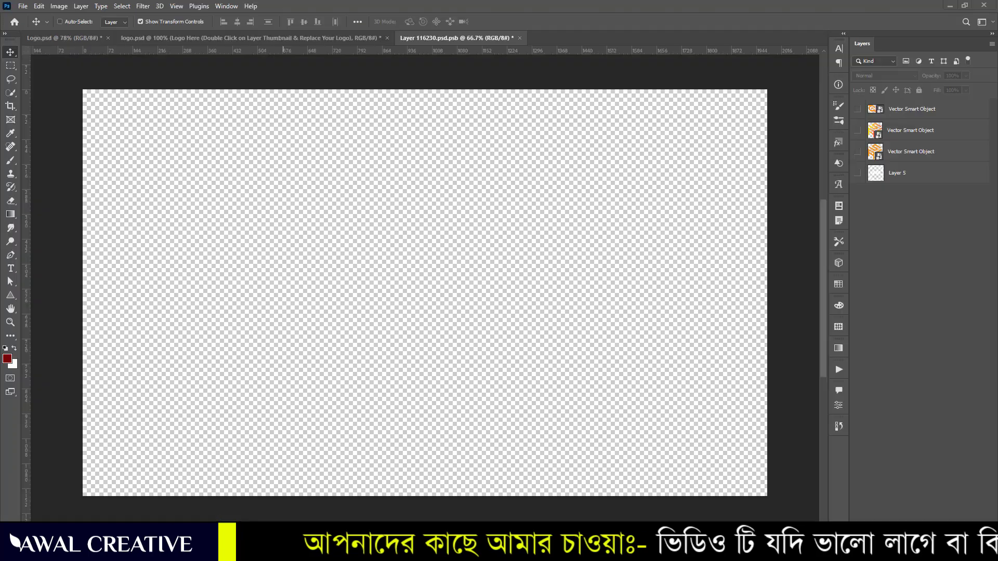
key(ctrl+v)
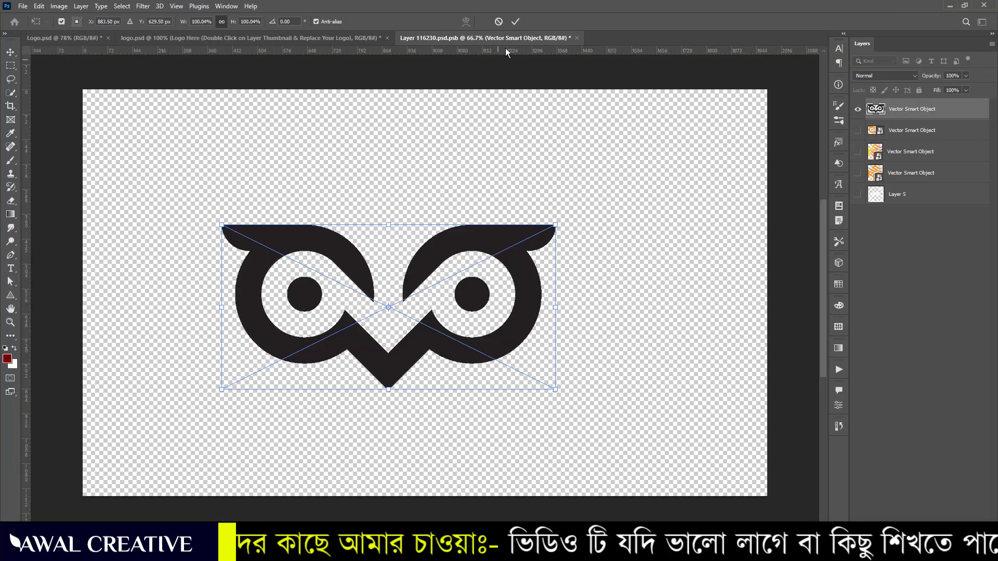
drag(390, 224, 402, 162)
drag(444, 220, 480, 233)
click(515, 21)
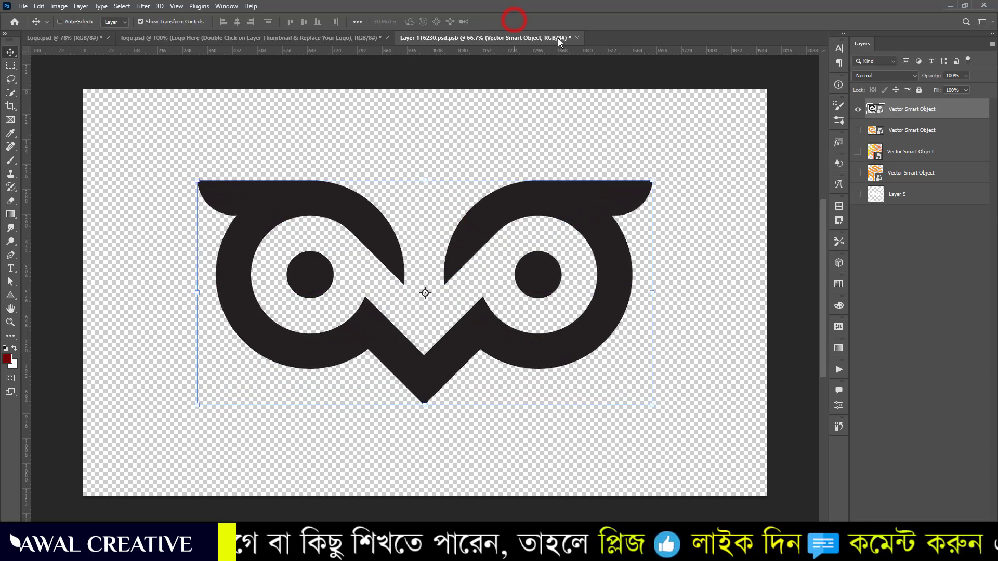
Close the smart object document with its changes saved into the logo.psd mockup and deselect the layers.
click(578, 38)
click(457, 205)
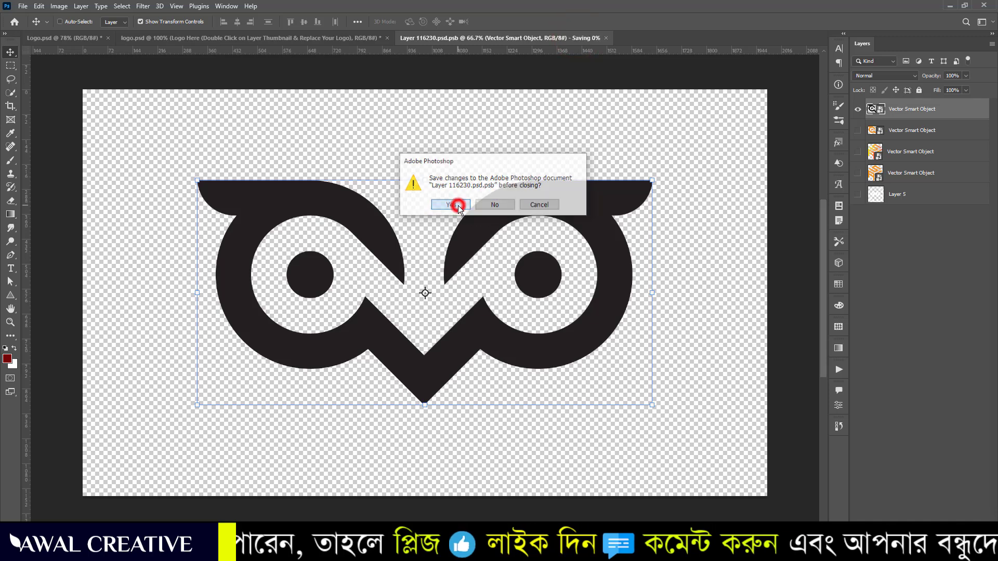
click(910, 314)
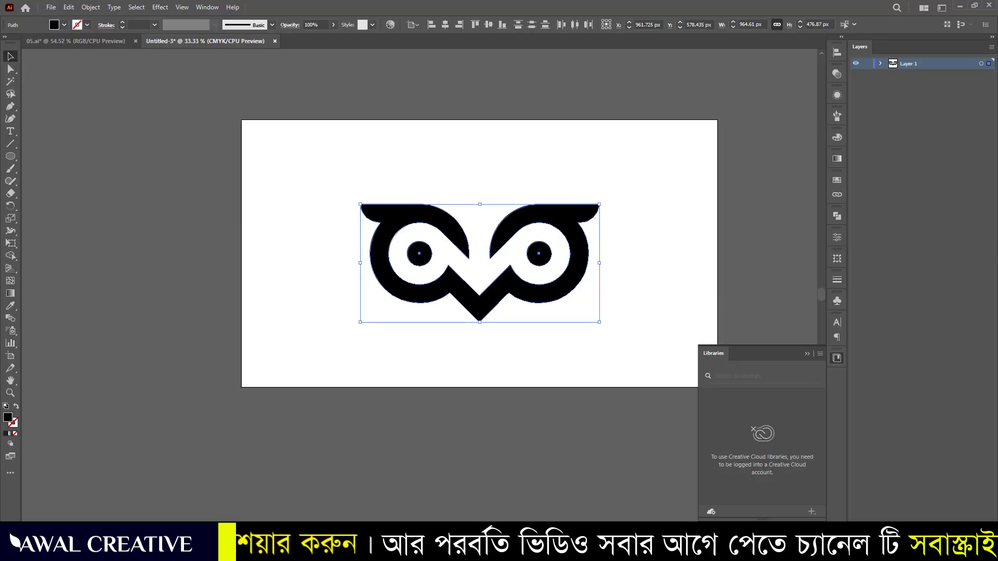
Switch to Illustrator, select the whole black owl and collapse the floating Libraries panel.
drag(305, 159, 648, 346)
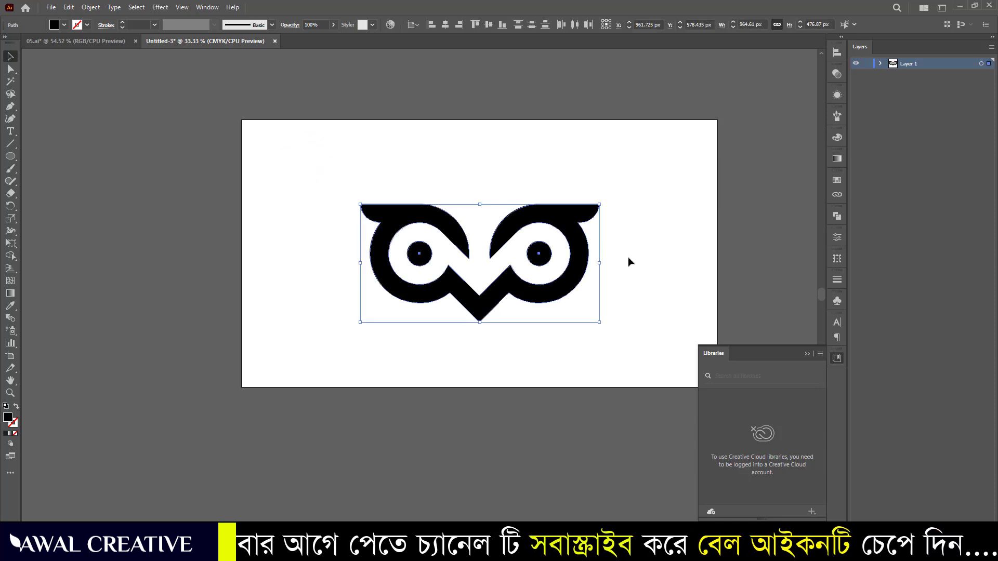
click(809, 355)
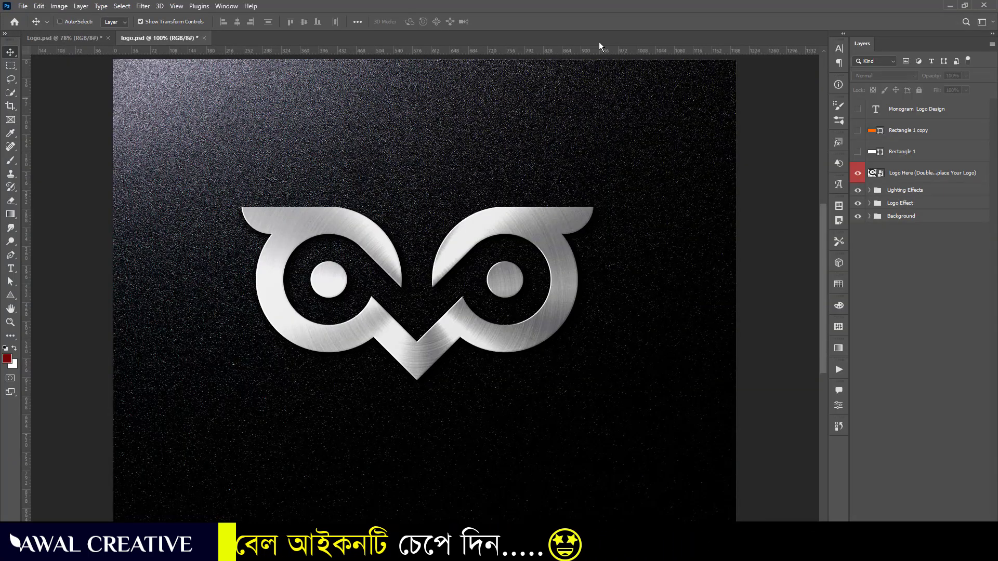
Switch to Photoshop and compare the metallic owl in the Logo.psd document with the logo.psd mockup.
click(61, 38)
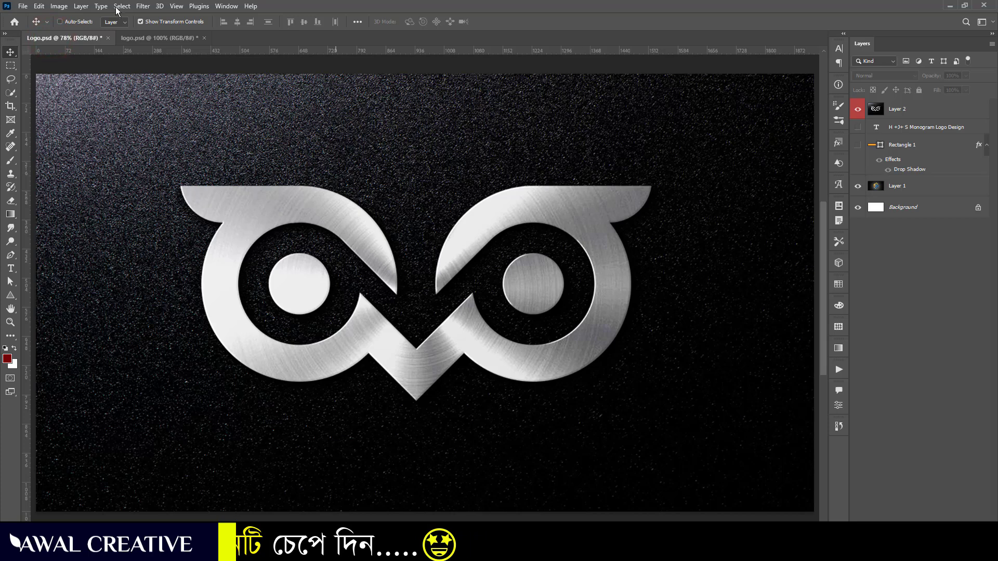
click(161, 38)
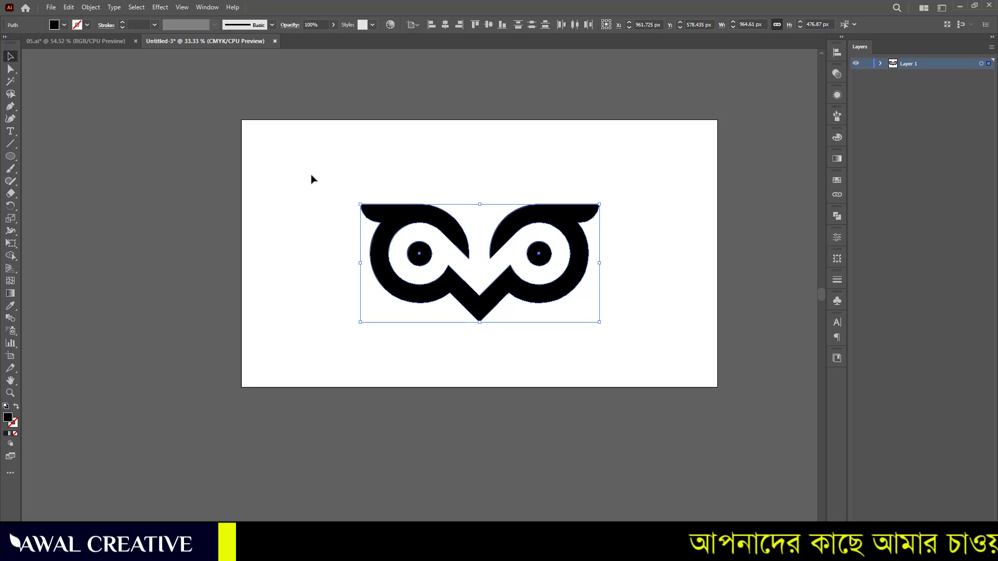
Switch to Illustrator, enlarge the whole owl proportionally about its centre to about 1427 by 706 px, deselect it and fit the artboard in view.
drag(314, 162, 658, 353)
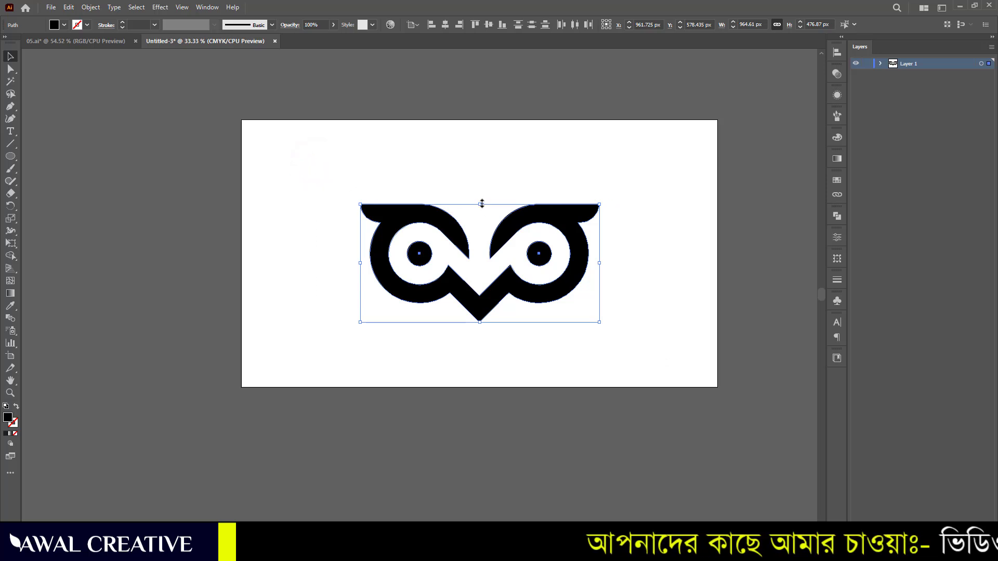
drag(481, 203, 492, 174)
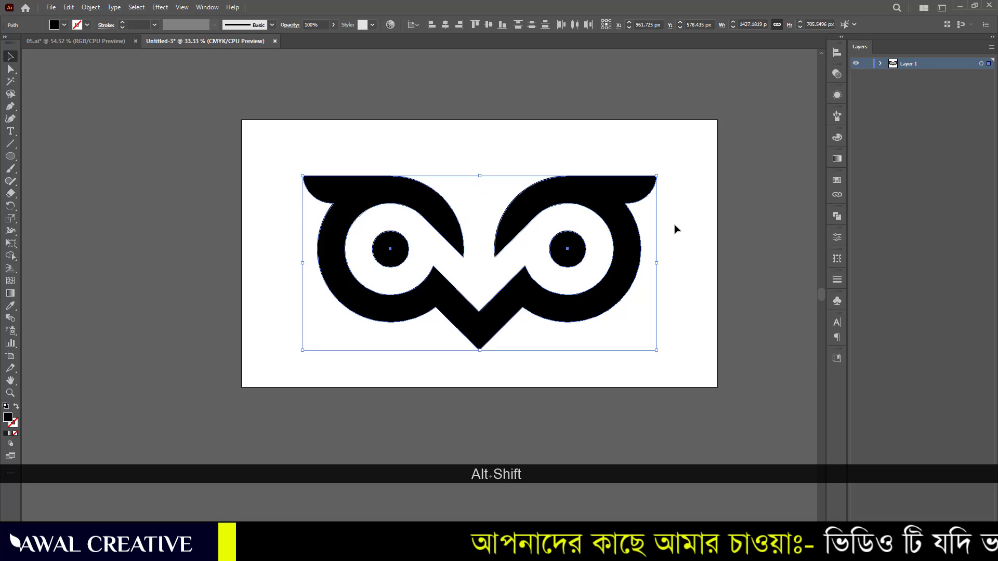
click(678, 229)
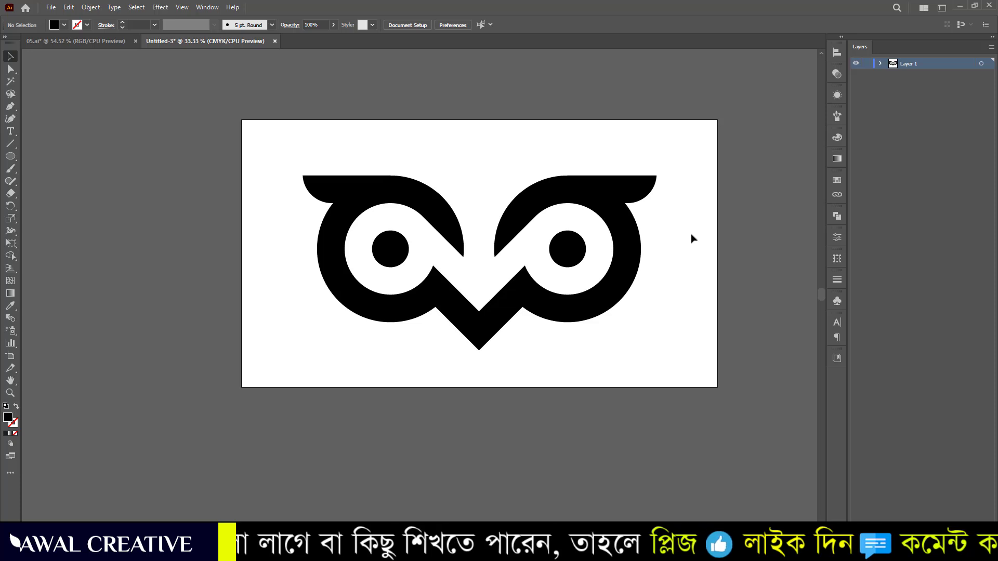
key(ctrl+0)
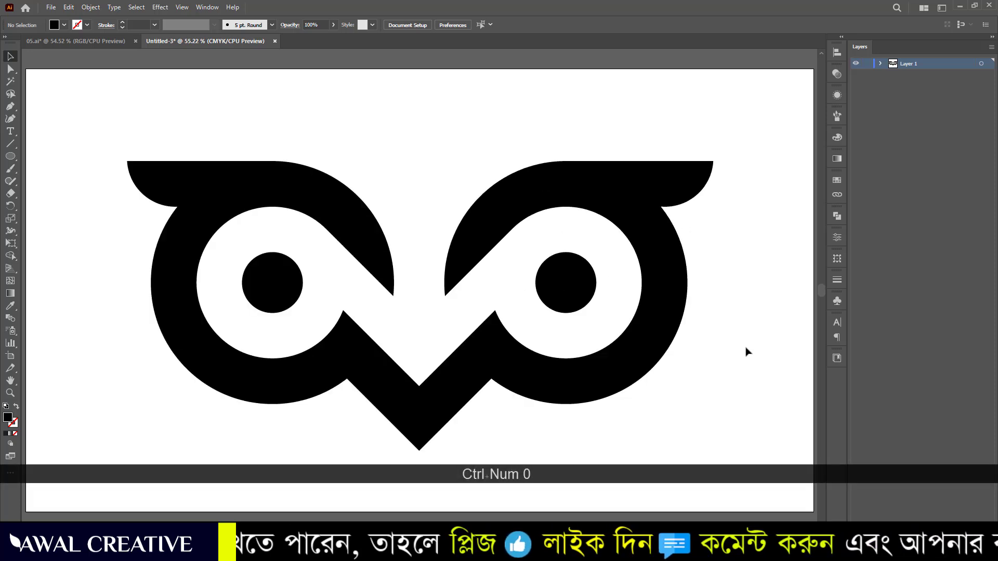